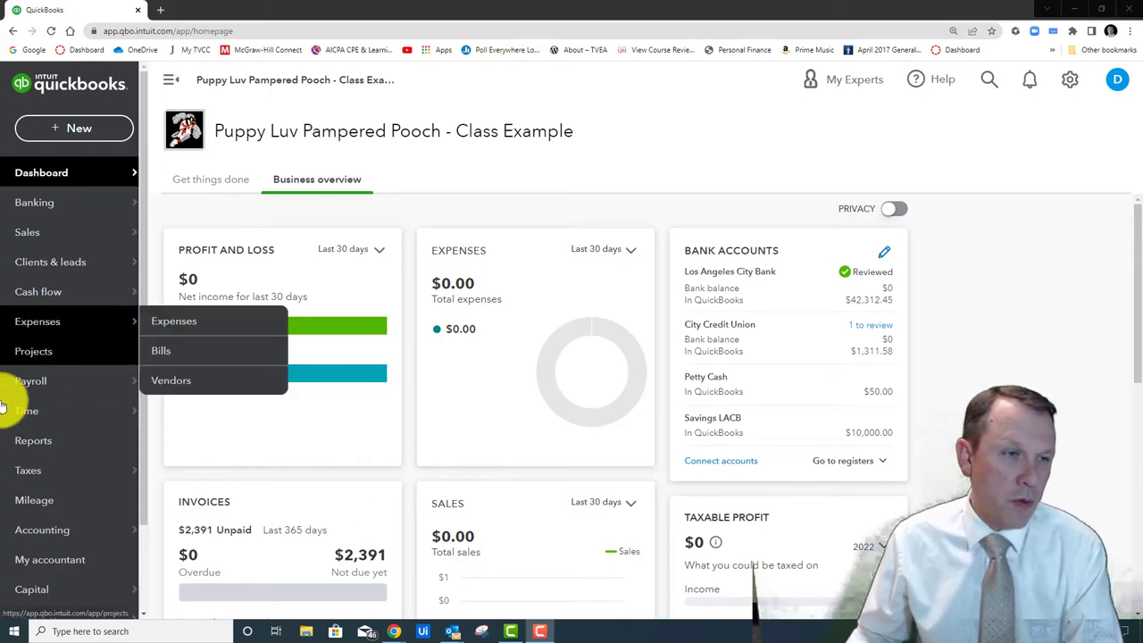
Find the Trial Balance report by searching 'trial' in the standard reports list and open it.
{"action": "mouse_move", "coordinate": [41, 409]}
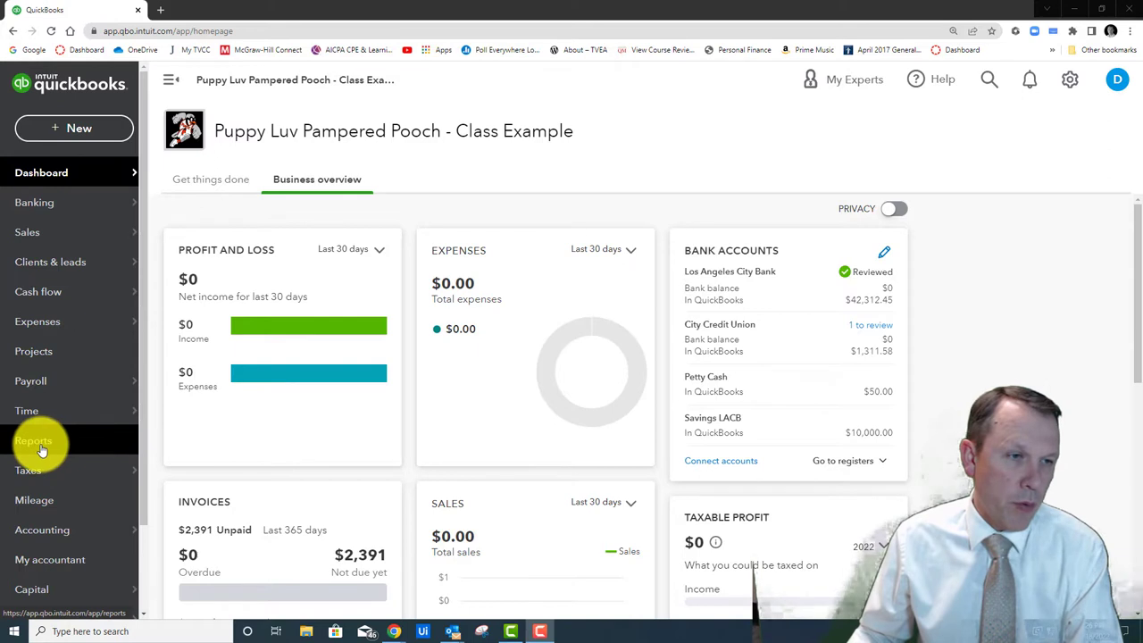
{"action": "left_click", "coordinate": [40, 444]}
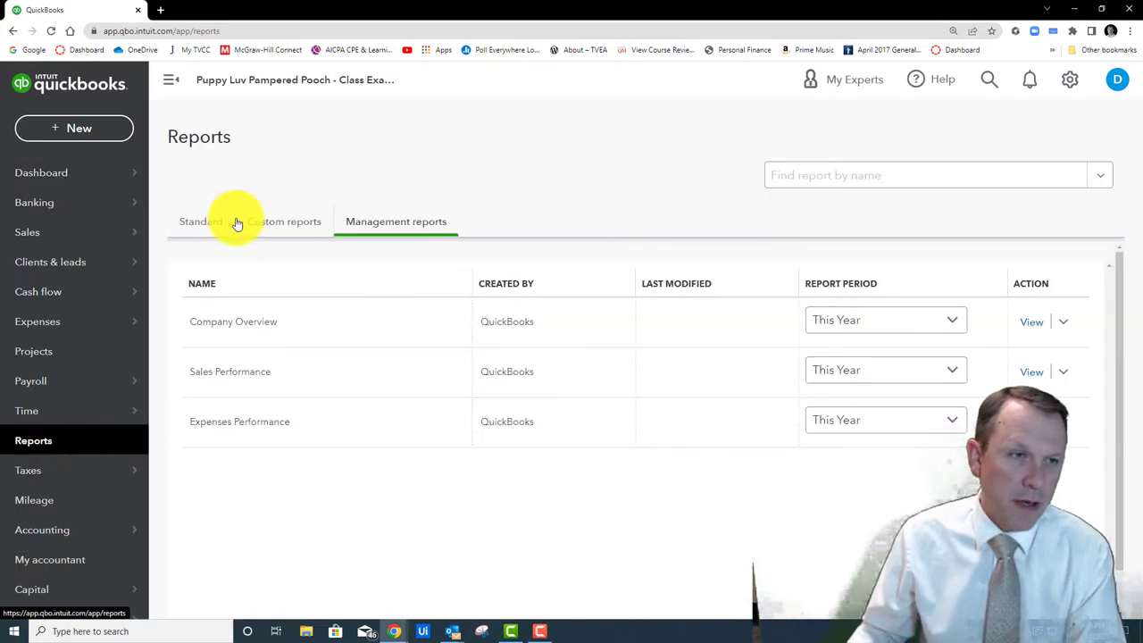
{"action": "left_click", "coordinate": [210, 231]}
{"action": "left_click", "coordinate": [840, 178]}
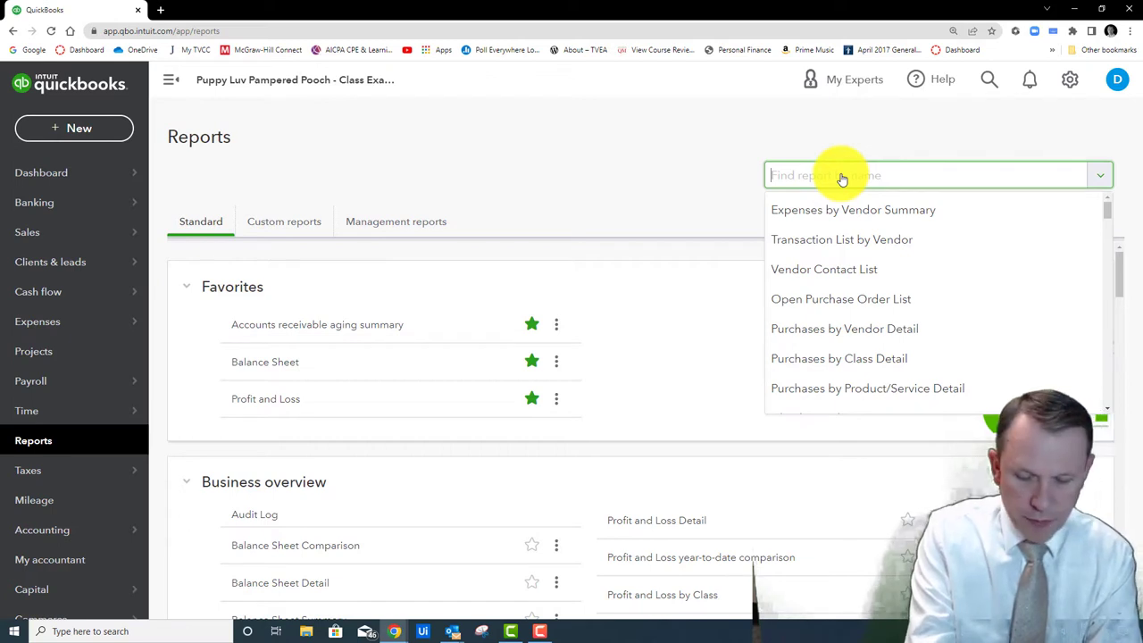
{"action": "type", "text": "trial"}
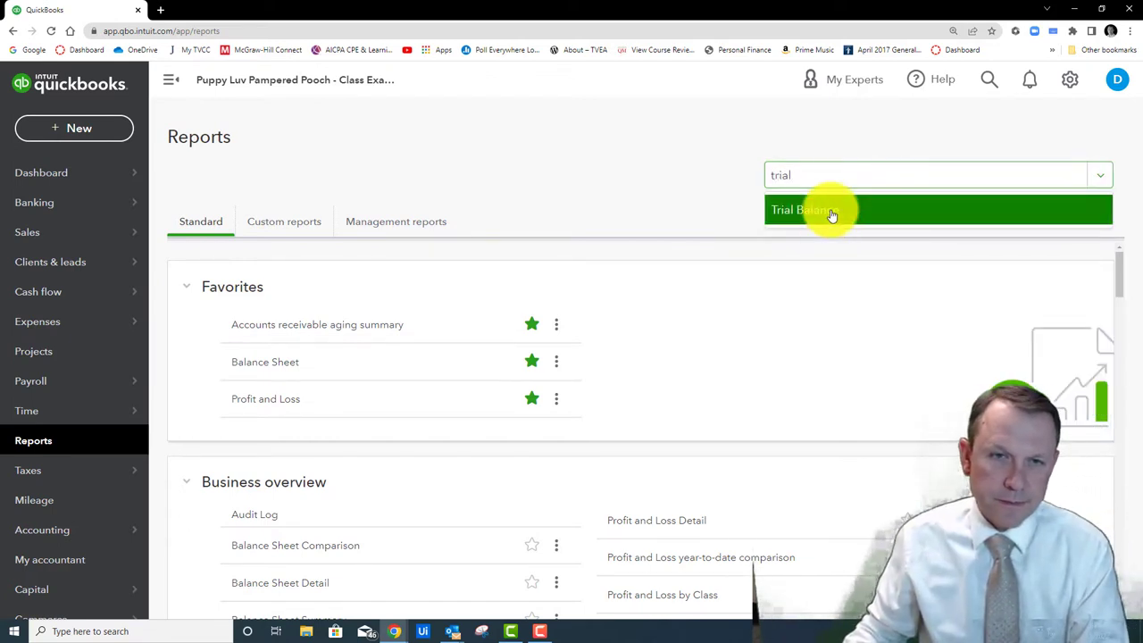
{"action": "left_click", "coordinate": [829, 213]}
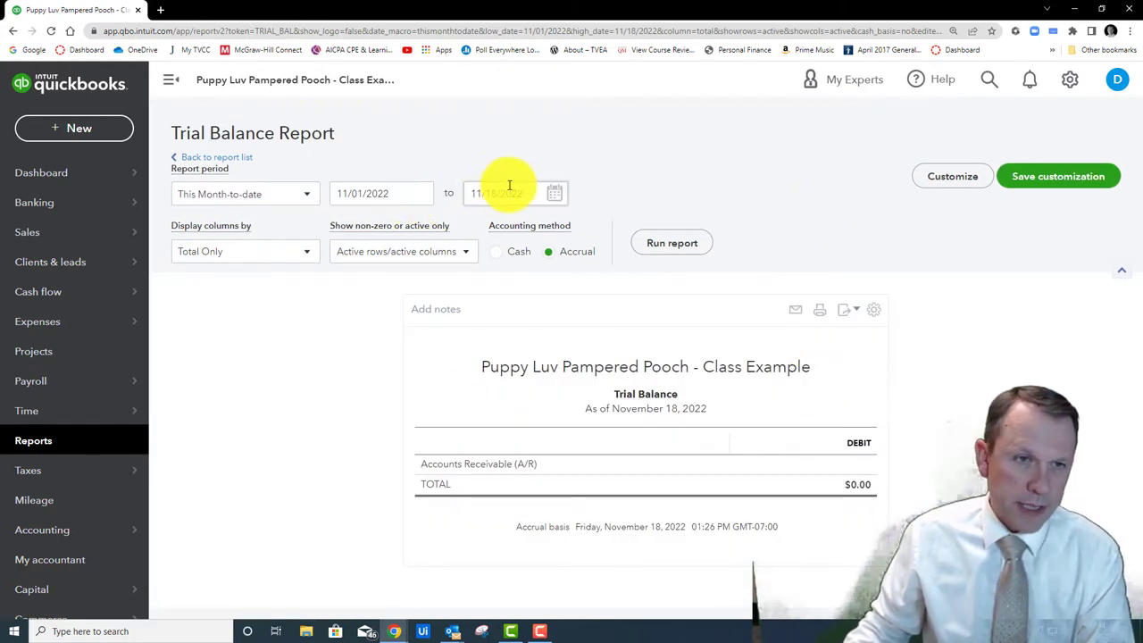
Rerun the Trial Balance with end date 09/30/26 and scroll through the account balances.
{"action": "left_click_drag", "start_coordinate": [536, 194], "coordinate": [415, 198]}
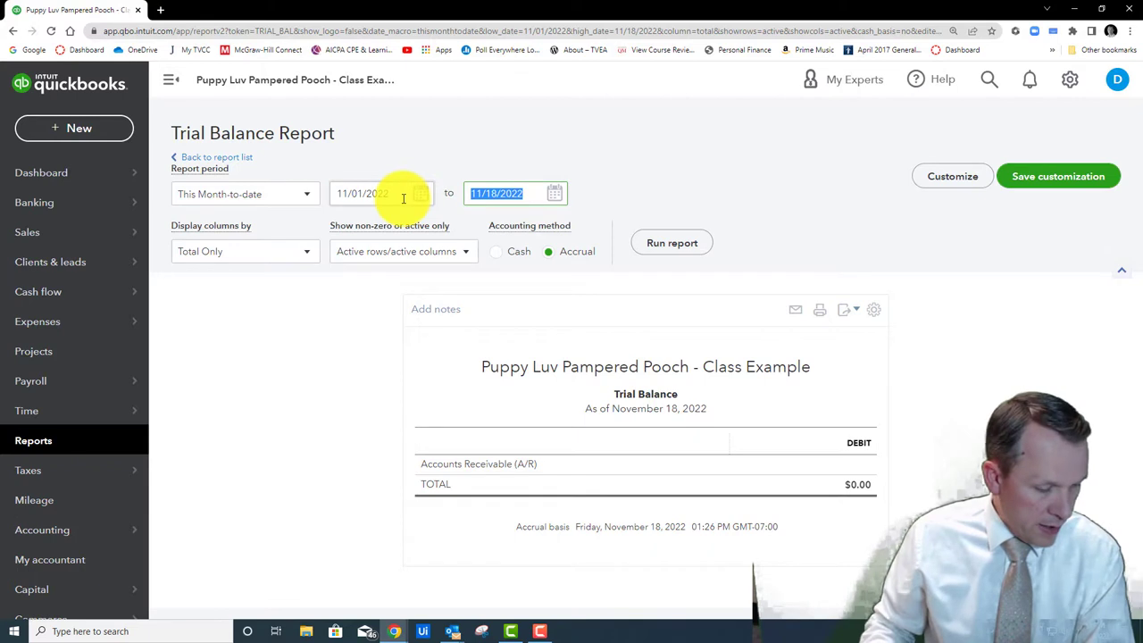
{"action": "type", "text": "09/"}
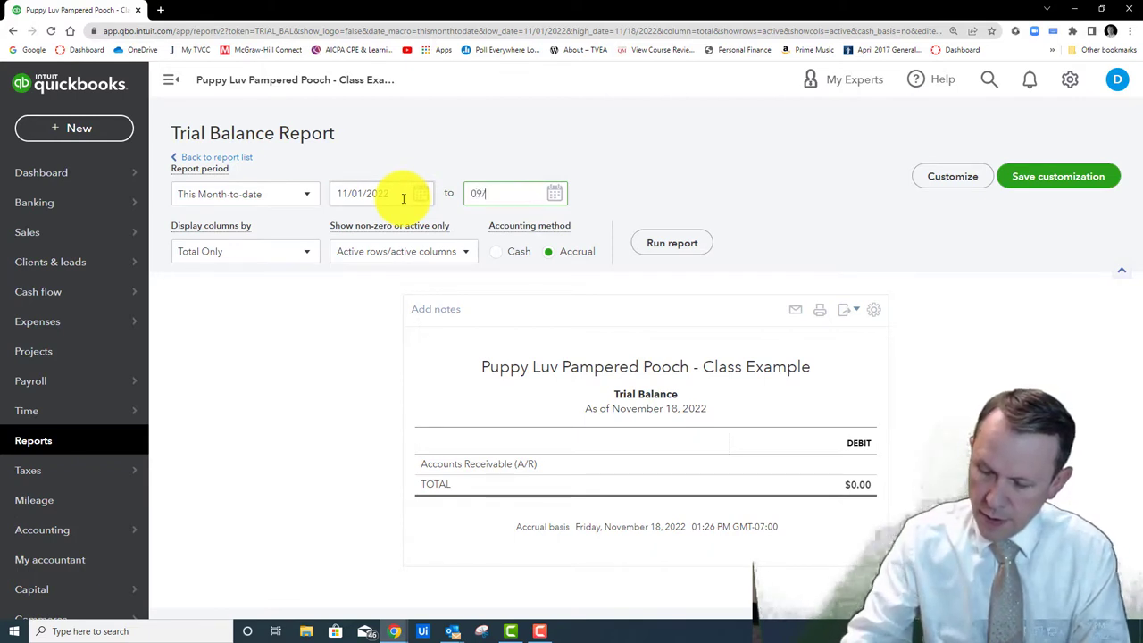
{"action": "type", "text": "30/26"}
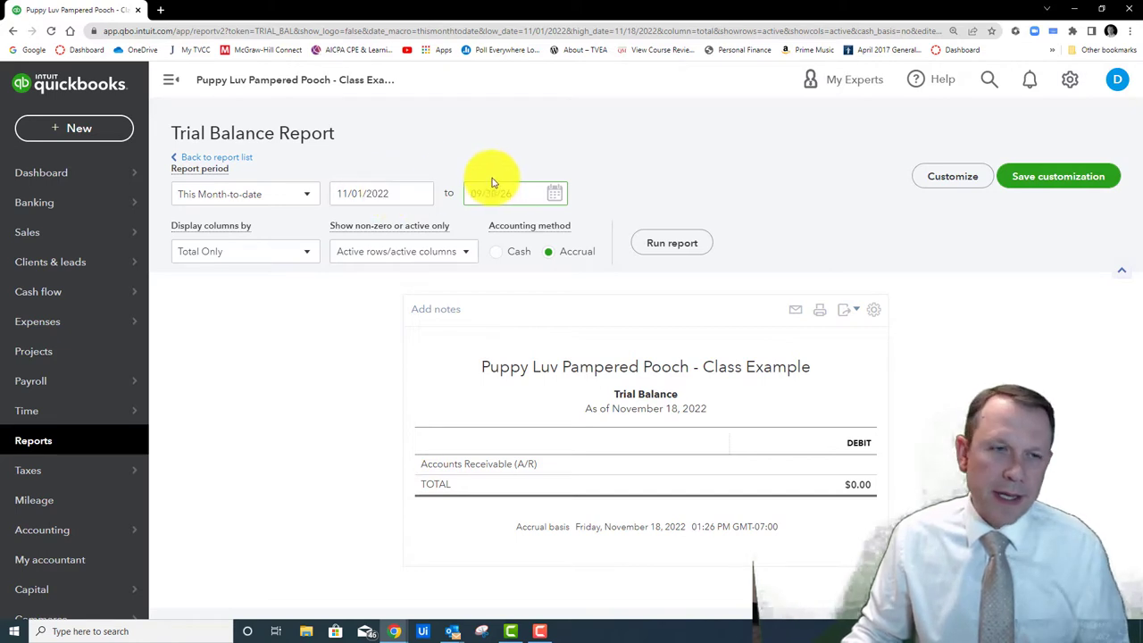
{"action": "left_click", "coordinate": [677, 244]}
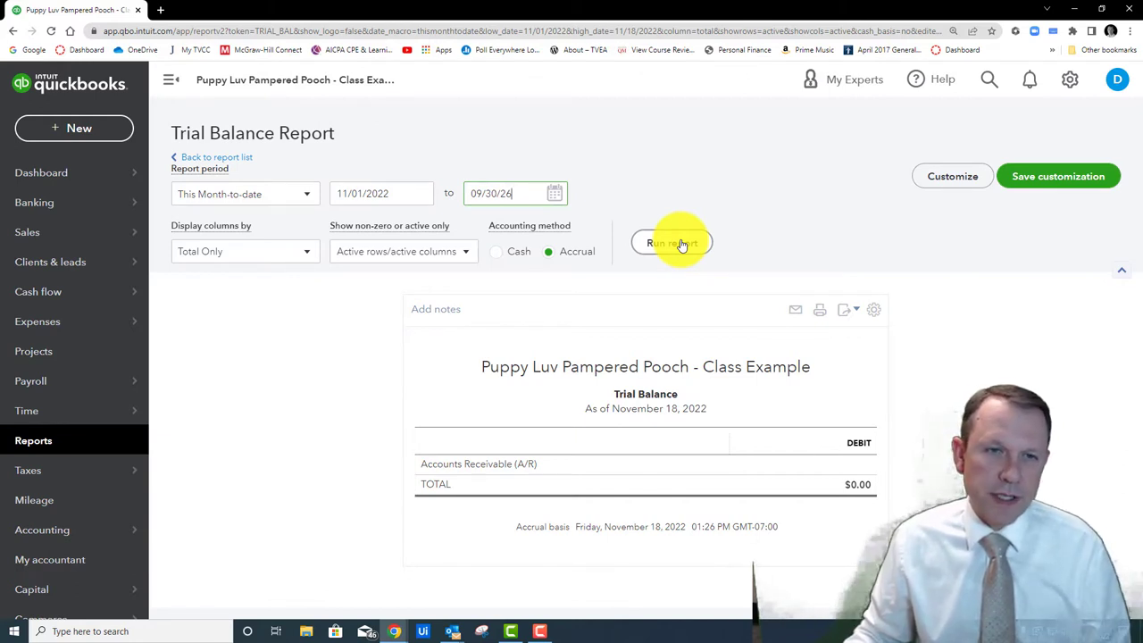
{"action": "scroll", "coordinate": [676, 242], "scroll_direction": "down", "scroll_amount": 2}
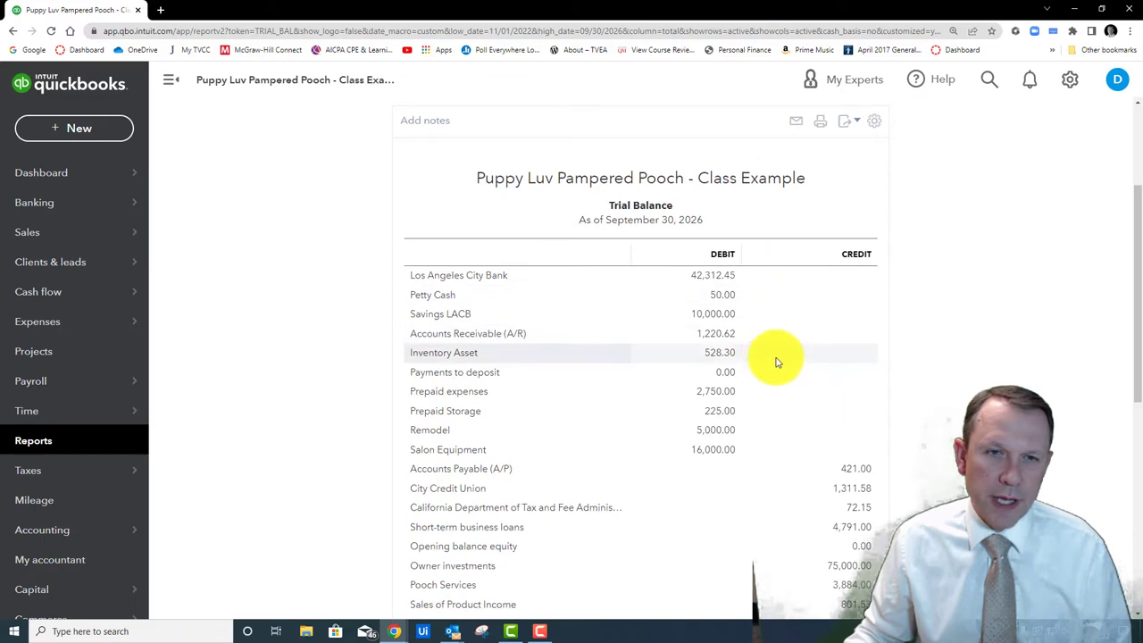
{"action": "scroll", "coordinate": [710, 337], "scroll_direction": "down", "scroll_amount": 6}
{"action": "scroll", "coordinate": [709, 337], "scroll_direction": "up", "scroll_amount": 8}
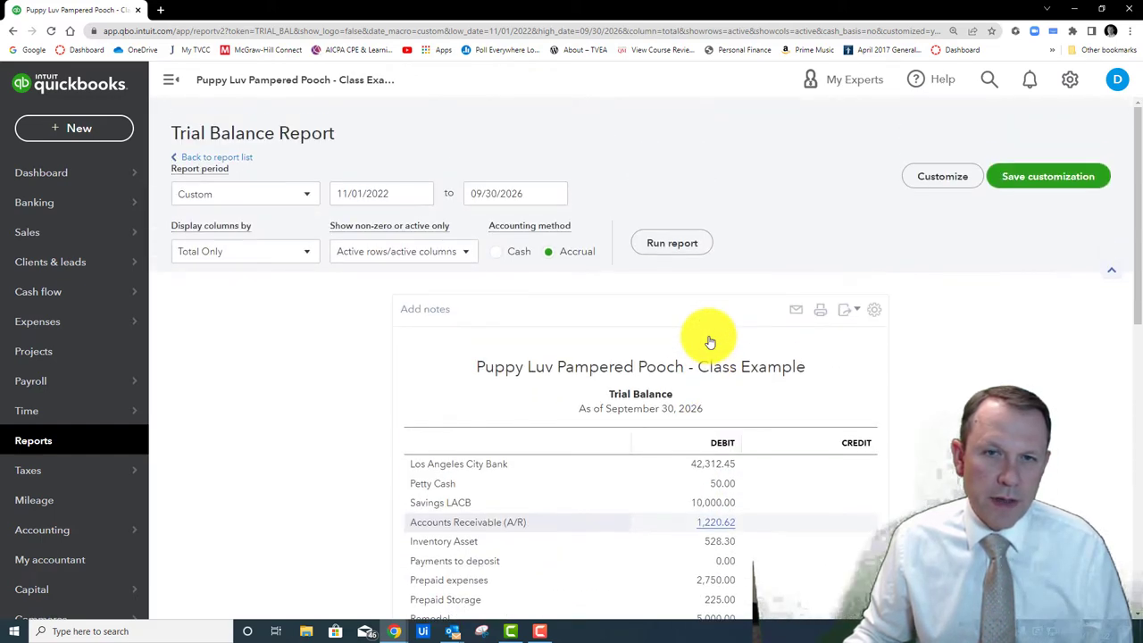
{"action": "left_click", "coordinate": [856, 313]}
Download the trial balance as a PDF from the print preview and open it.
{"action": "left_click", "coordinate": [774, 338]}
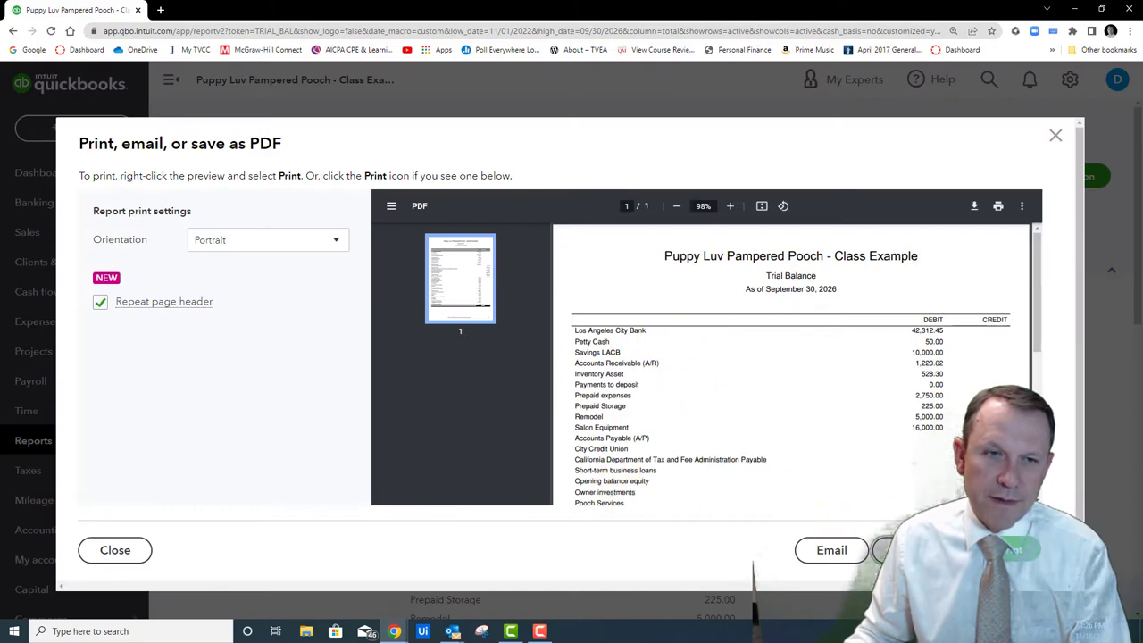
{"action": "left_click", "coordinate": [903, 550]}
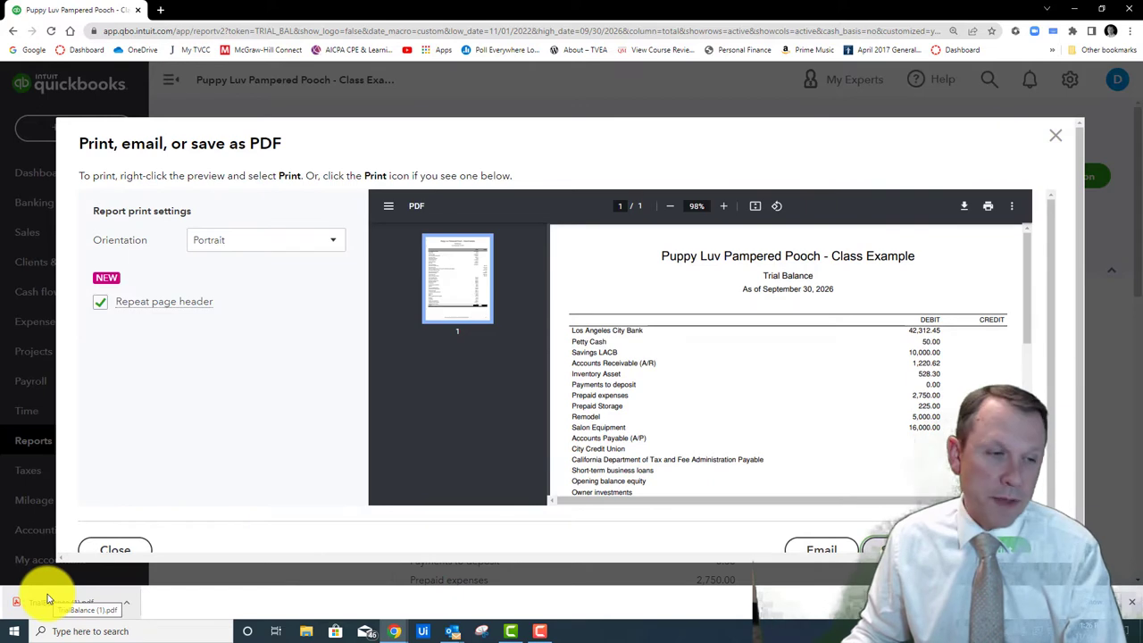
{"action": "left_click", "coordinate": [49, 600]}
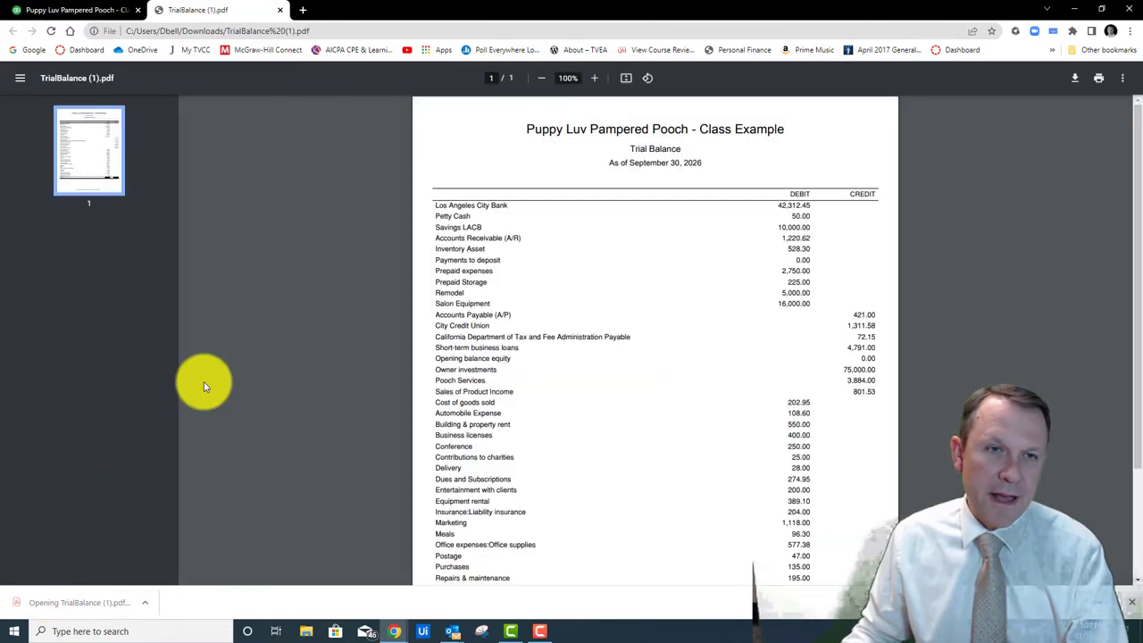
Return to the browser and close the print and PDF preview.
{"action": "key", "text": "super+d"}
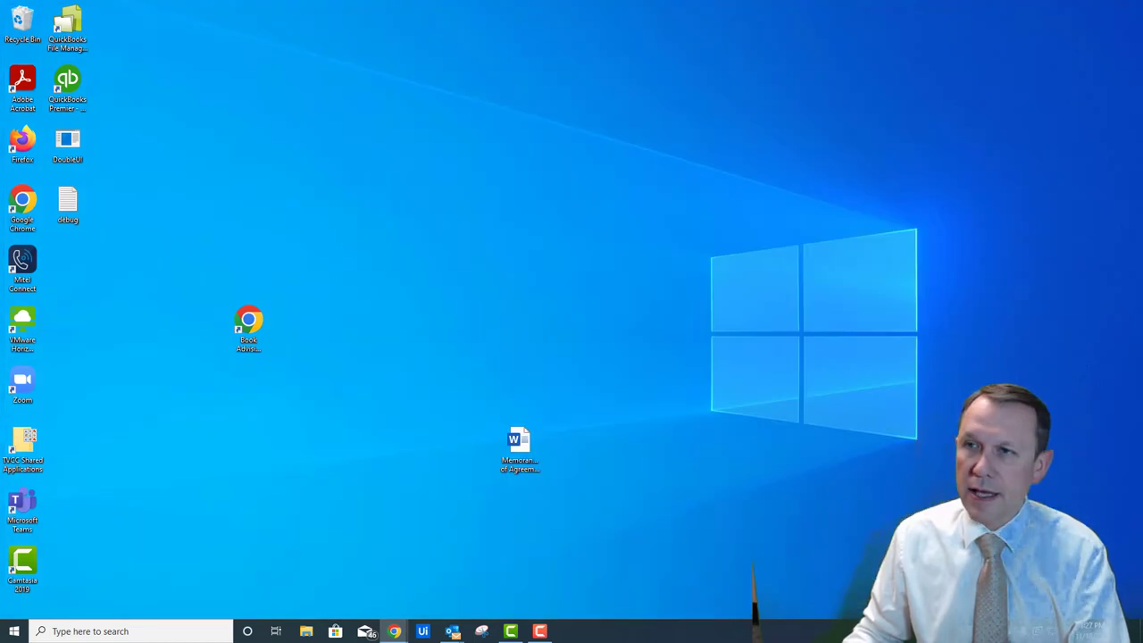
{"action": "key", "text": "super+d"}
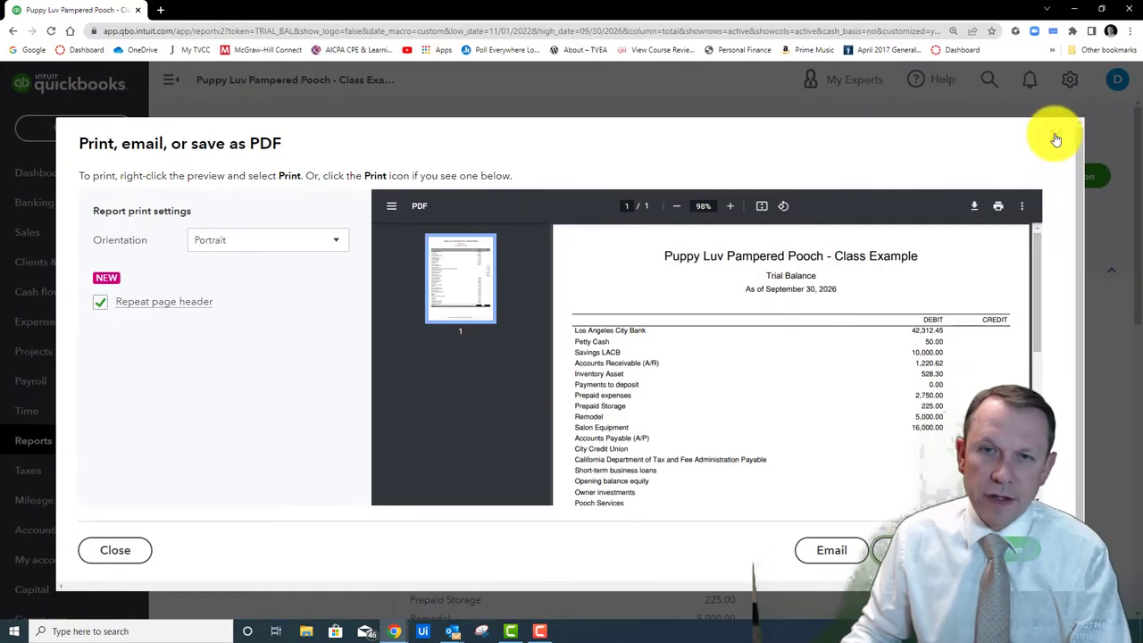
{"action": "left_click", "coordinate": [1055, 138]}
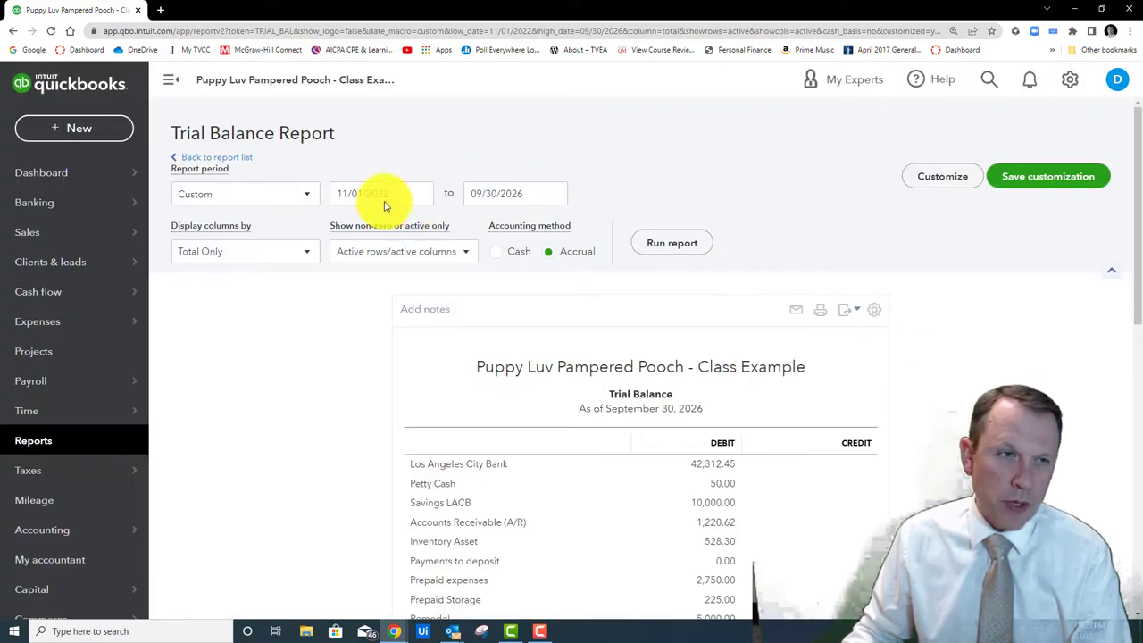
Open the Inventory Valuation Summary report by searching 'inven' in the reports list.
{"action": "left_click", "coordinate": [208, 161]}
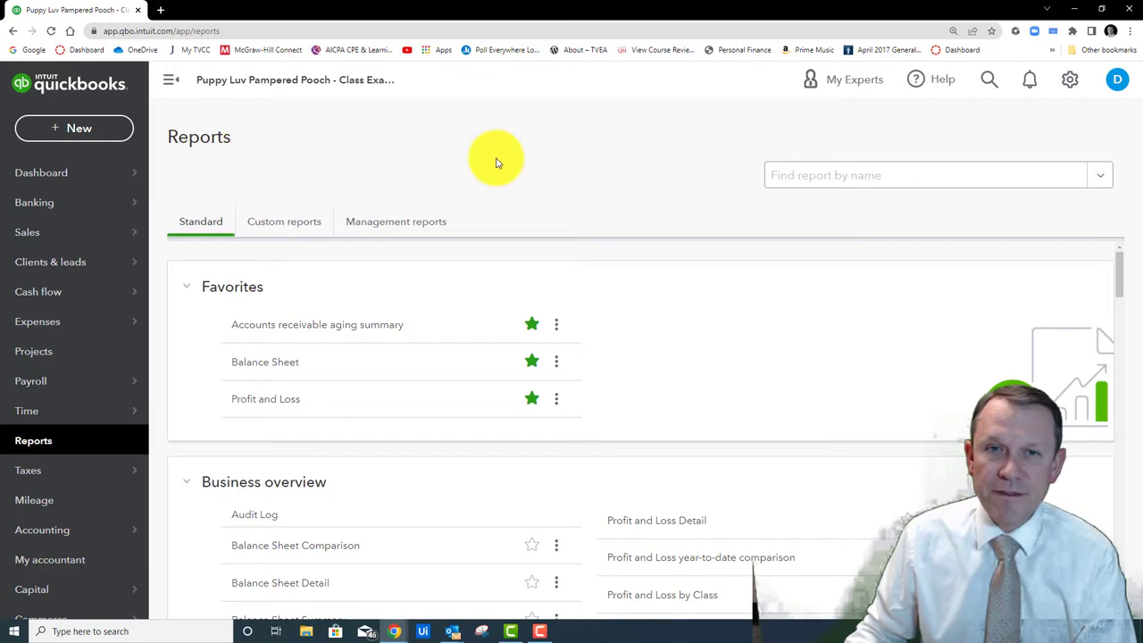
{"action": "left_click", "coordinate": [849, 179]}
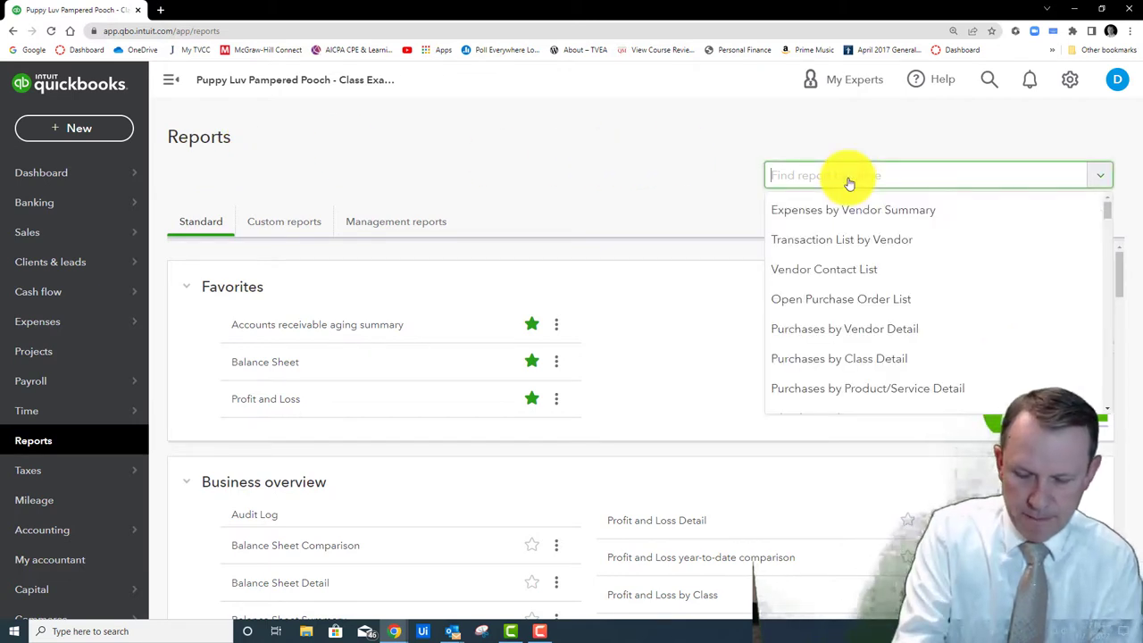
{"action": "type", "text": "inven"}
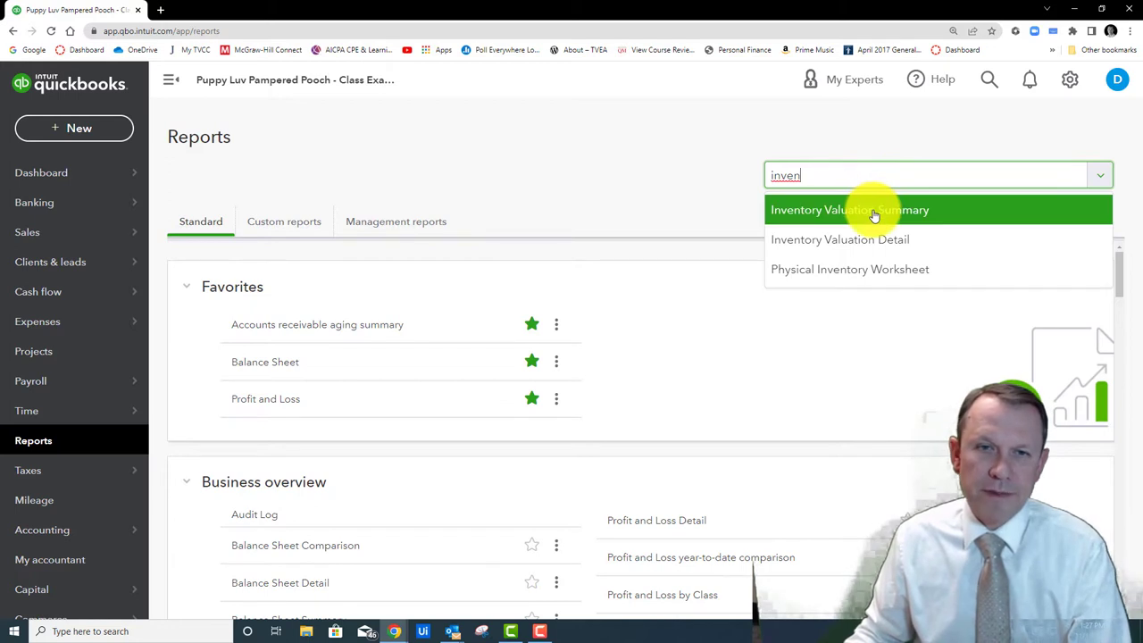
{"action": "left_click", "coordinate": [874, 217]}
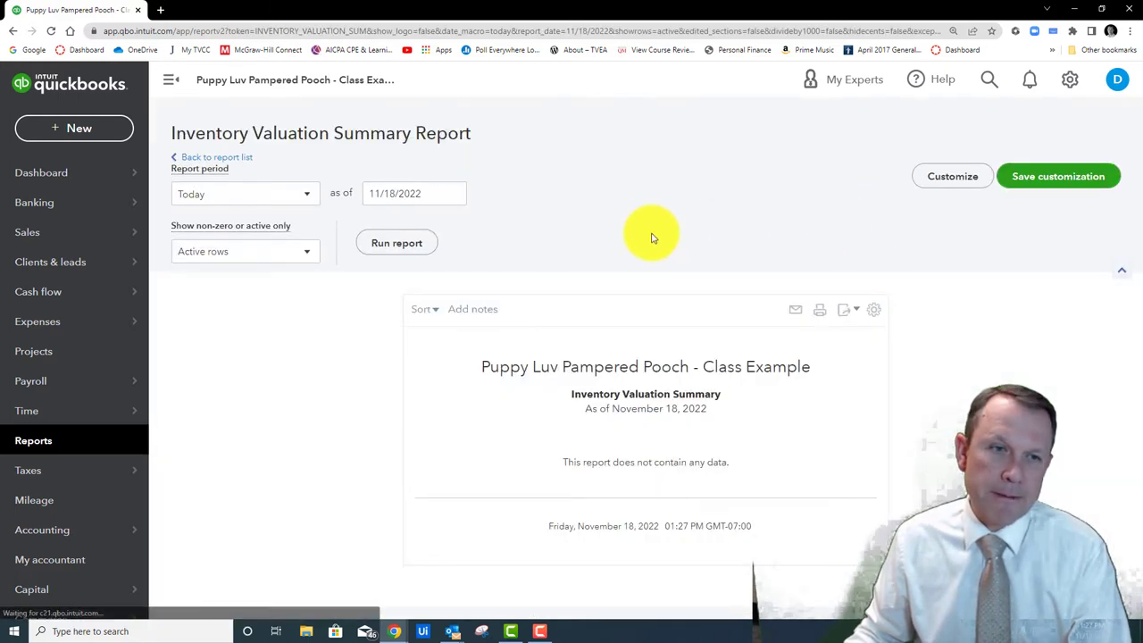
Run the Inventory Valuation Summary as of 09/30/26, correcting a mistyped date.
{"action": "left_click", "coordinate": [421, 191]}
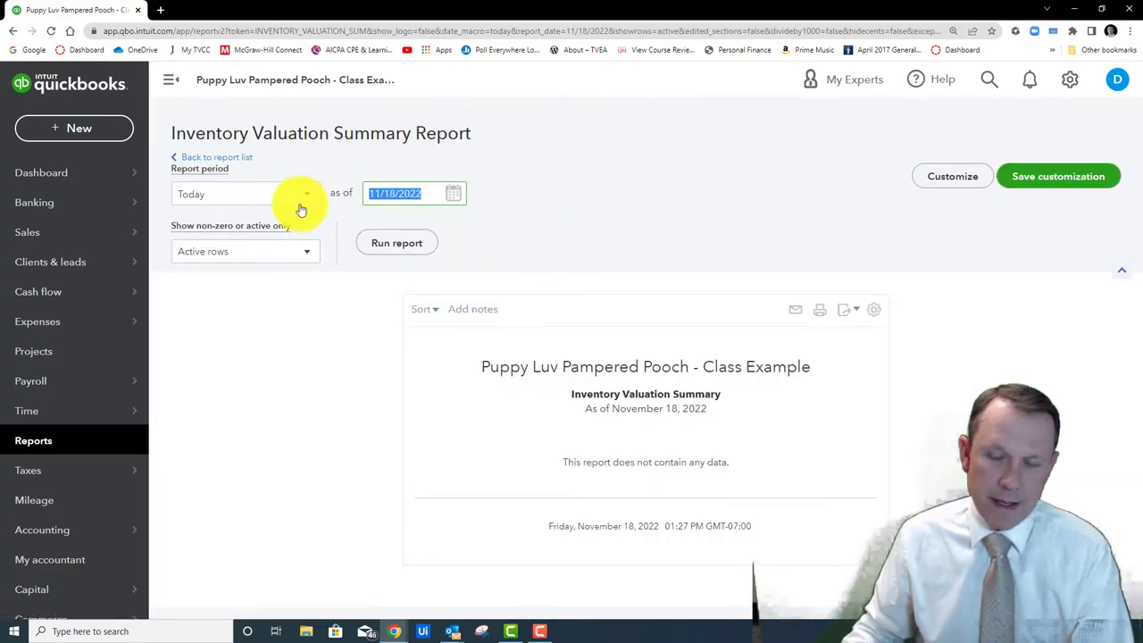
{"action": "type", "text": "09/"}
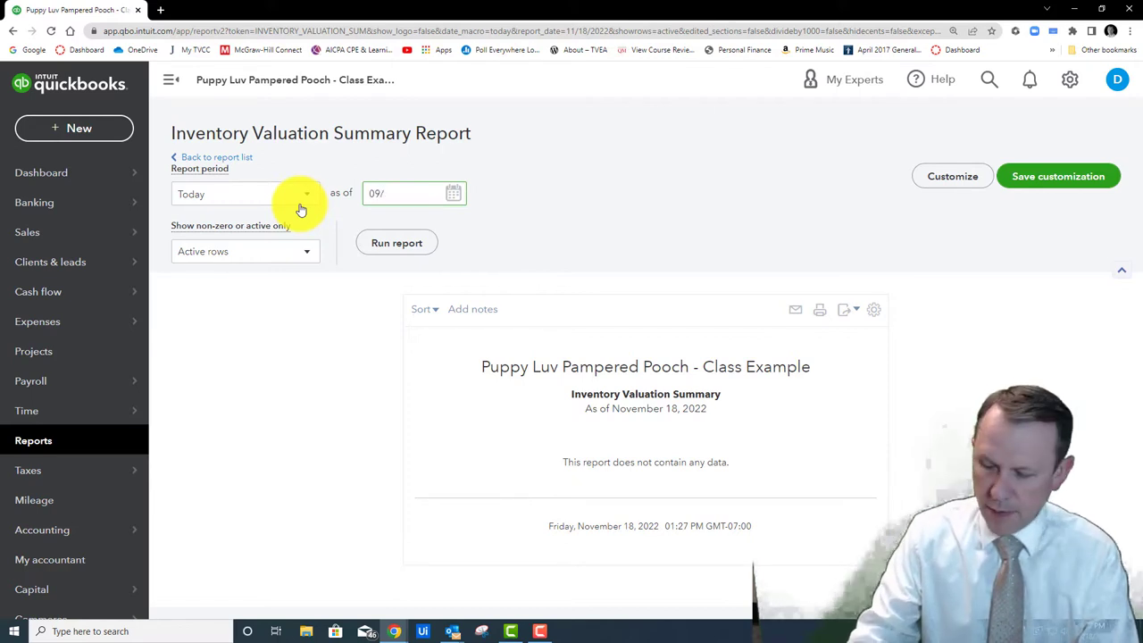
{"action": "type", "text": "3026"}
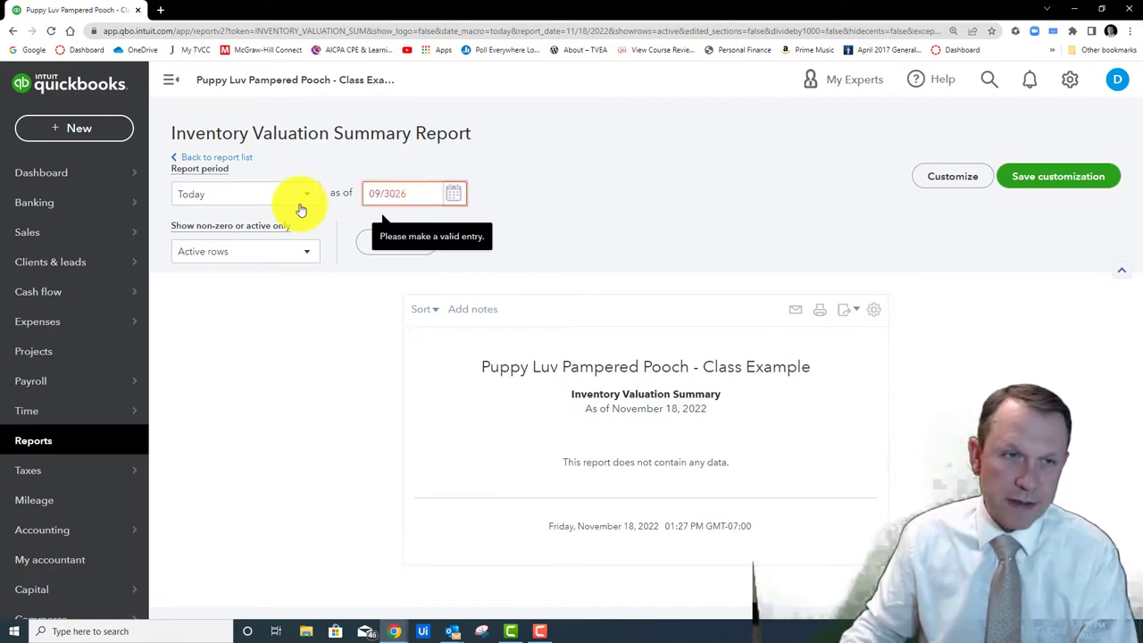
{"action": "key", "text": "BackSpace"}
{"action": "key", "text": "BackSpace"}
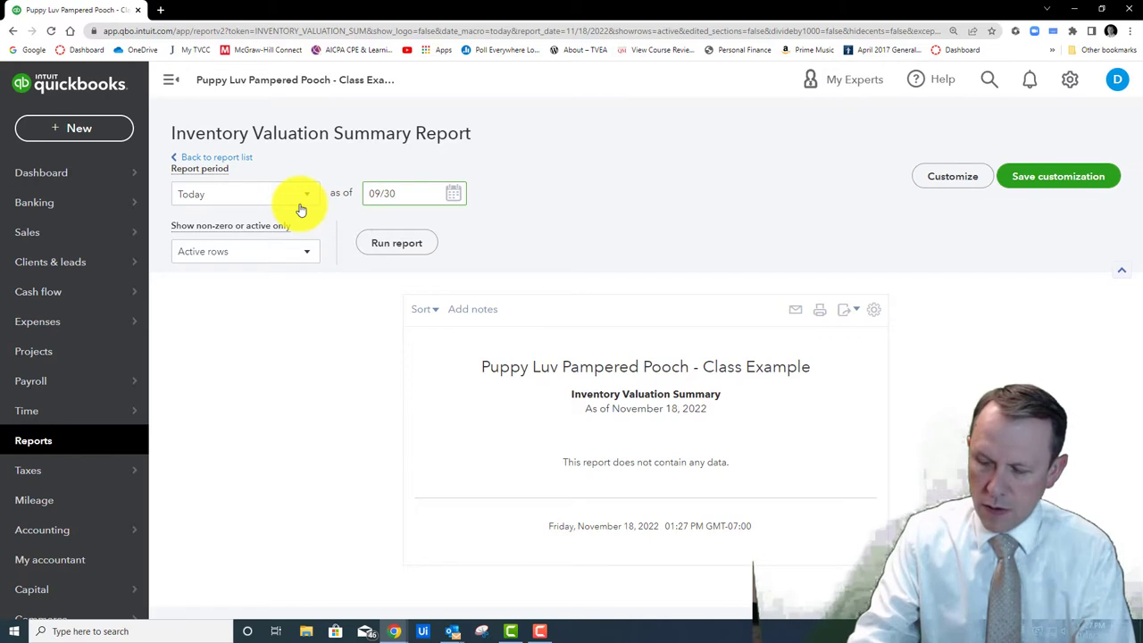
{"action": "type", "text": "/26"}
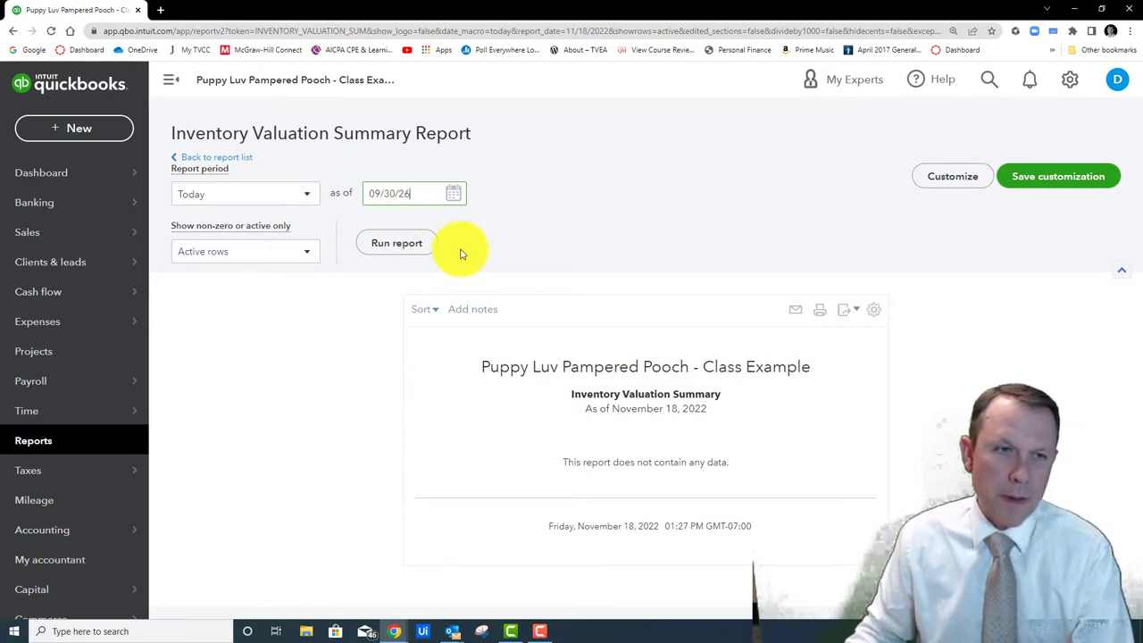
{"action": "left_click", "coordinate": [396, 242]}
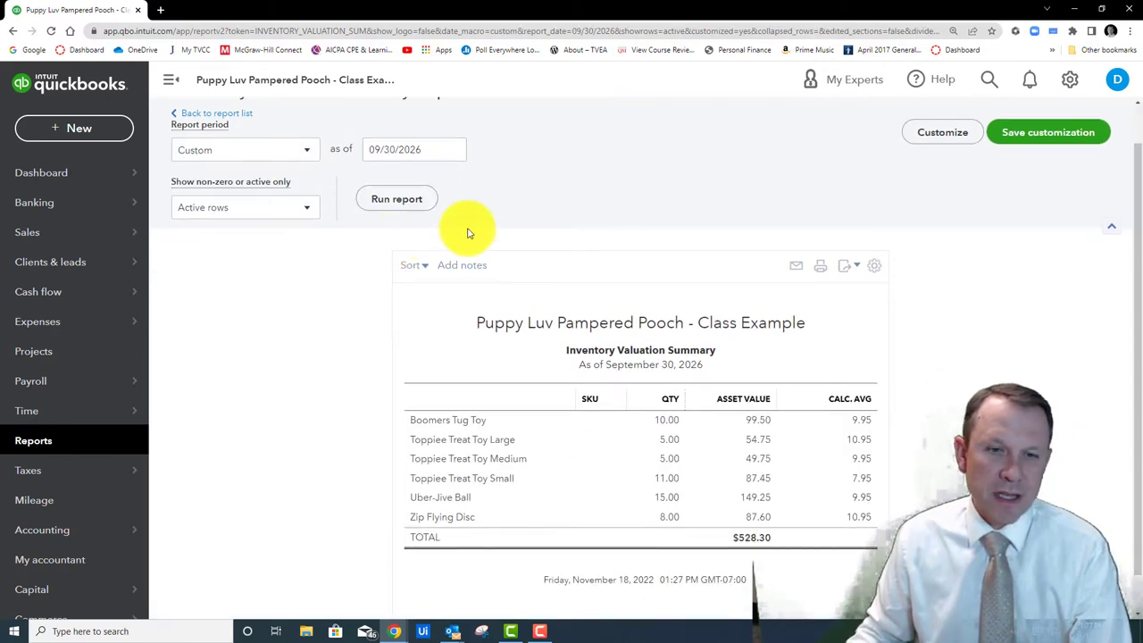
Highlight the $528.30 inventory total and move the trial balance PDF window higher.
{"action": "scroll", "coordinate": [761, 338], "scroll_direction": "down", "scroll_amount": 1}
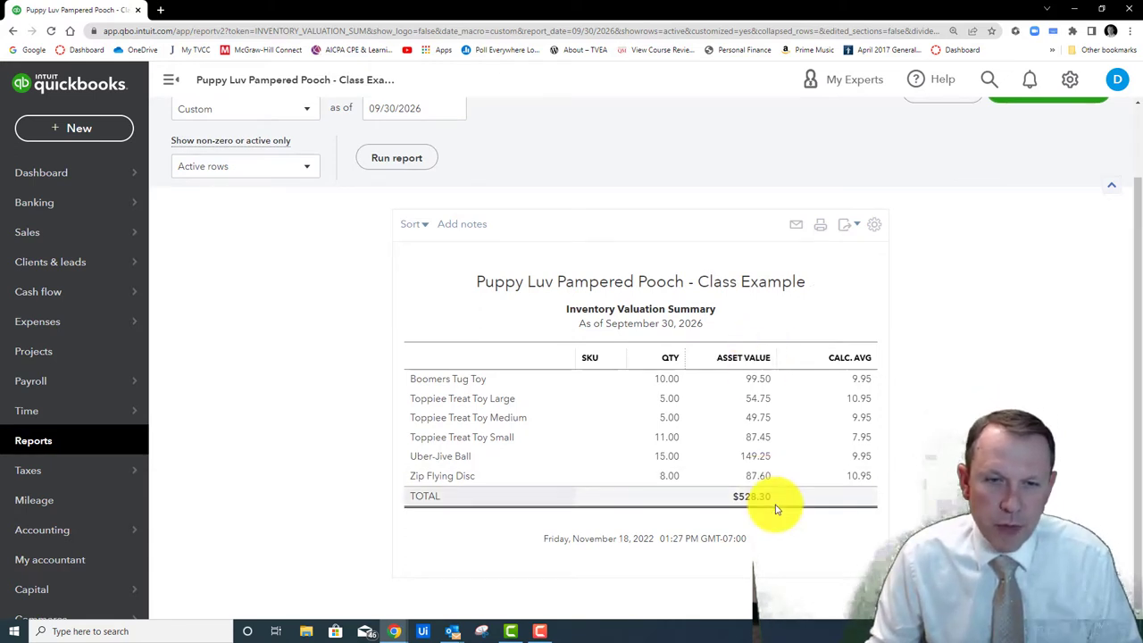
{"action": "left_click_drag", "start_coordinate": [774, 501], "coordinate": [718, 507]}
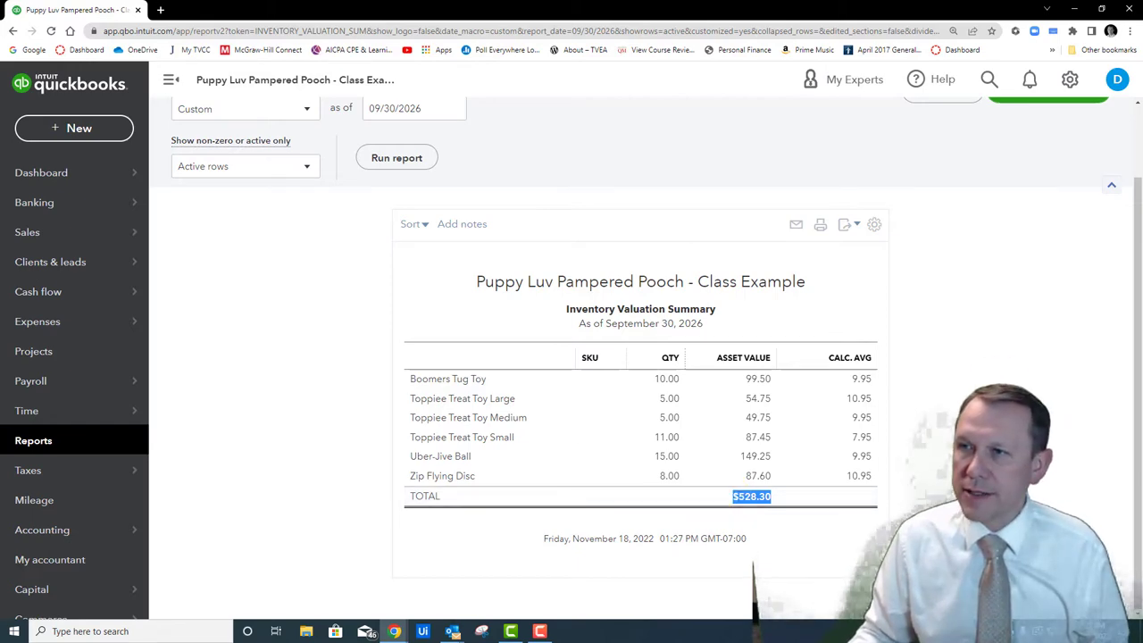
{"action": "left_click_drag", "start_coordinate": [620, 223], "coordinate": [357, 34]}
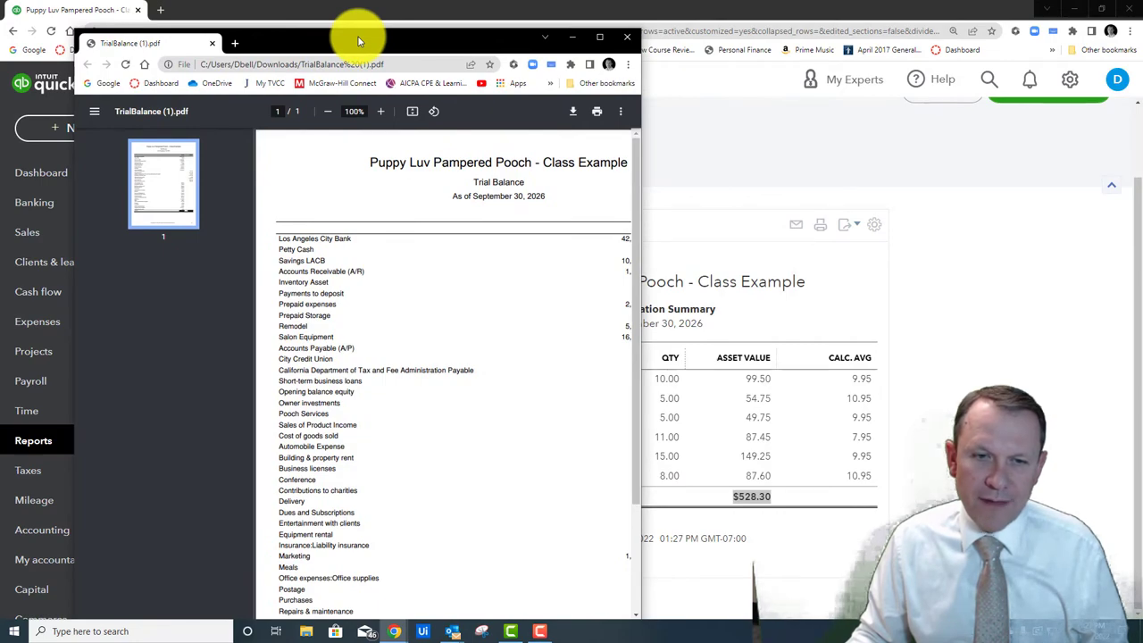
Maximize the trial balance PDF, highlight its Inventory Asset of 528.30, then close it.
{"action": "double_click", "coordinate": [358, 37]}
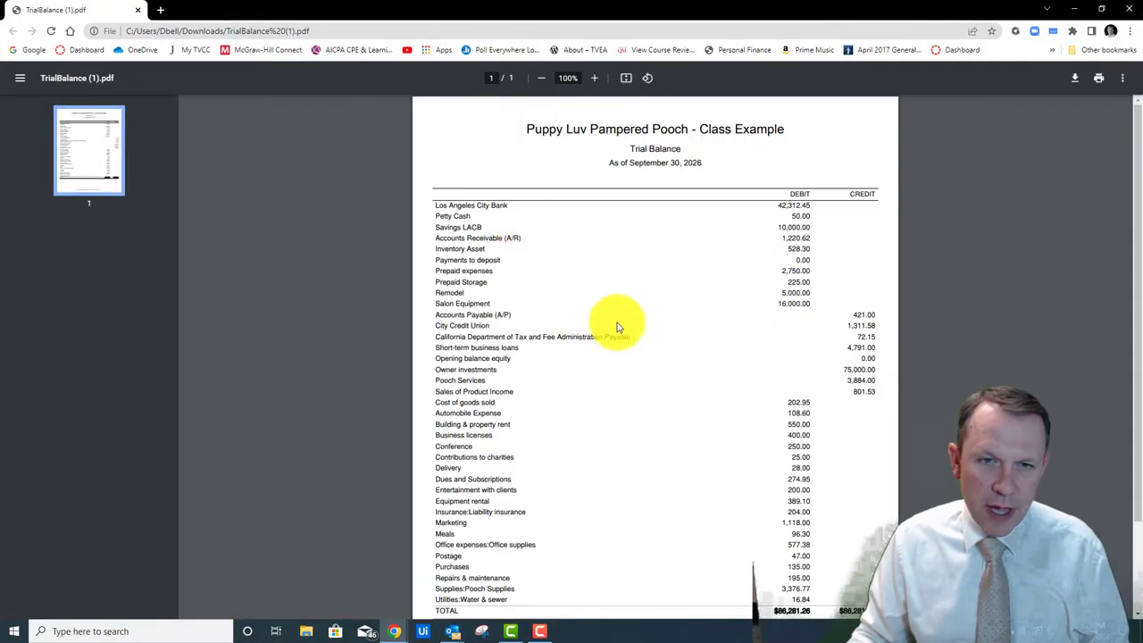
{"action": "scroll", "coordinate": [640, 336], "scroll_direction": "up", "scroll_amount": 5}
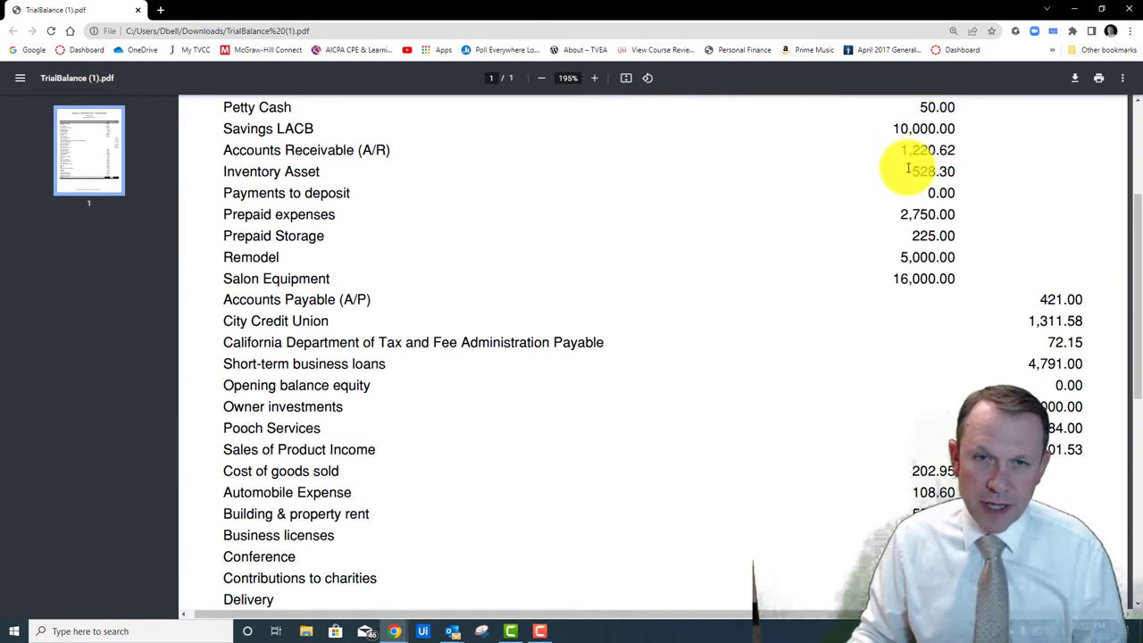
{"action": "left_click_drag", "start_coordinate": [908, 169], "coordinate": [950, 170]}
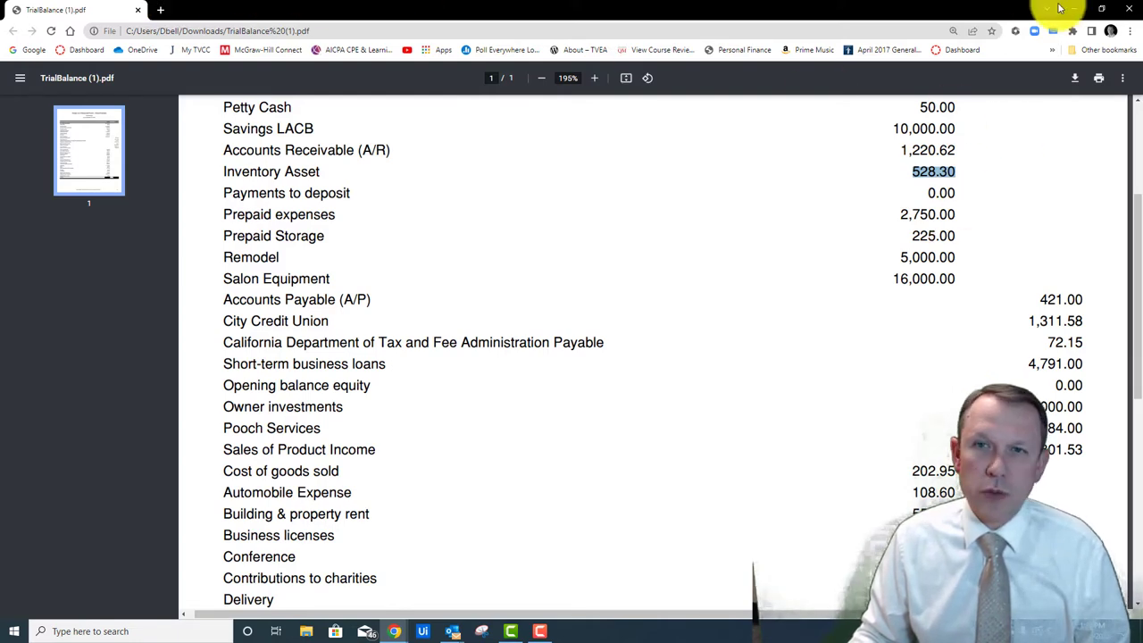
{"action": "left_click", "coordinate": [1130, 8]}
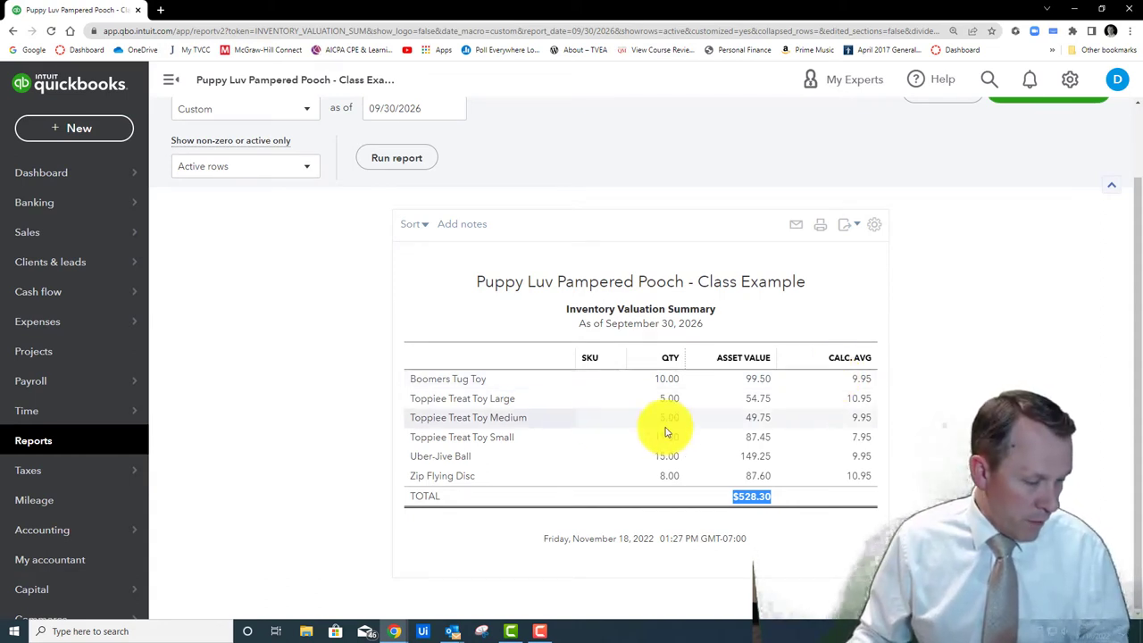
Create a new journal entry from the + New menu under Other.
{"action": "scroll", "coordinate": [554, 397], "scroll_direction": "up", "scroll_amount": 2}
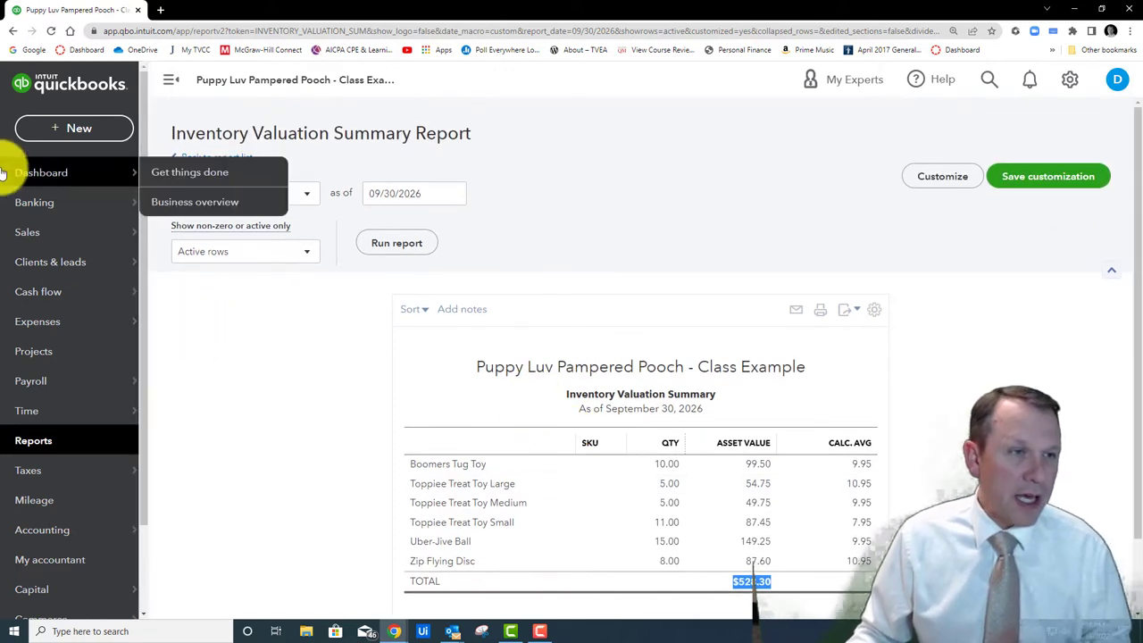
{"action": "left_click", "coordinate": [80, 127]}
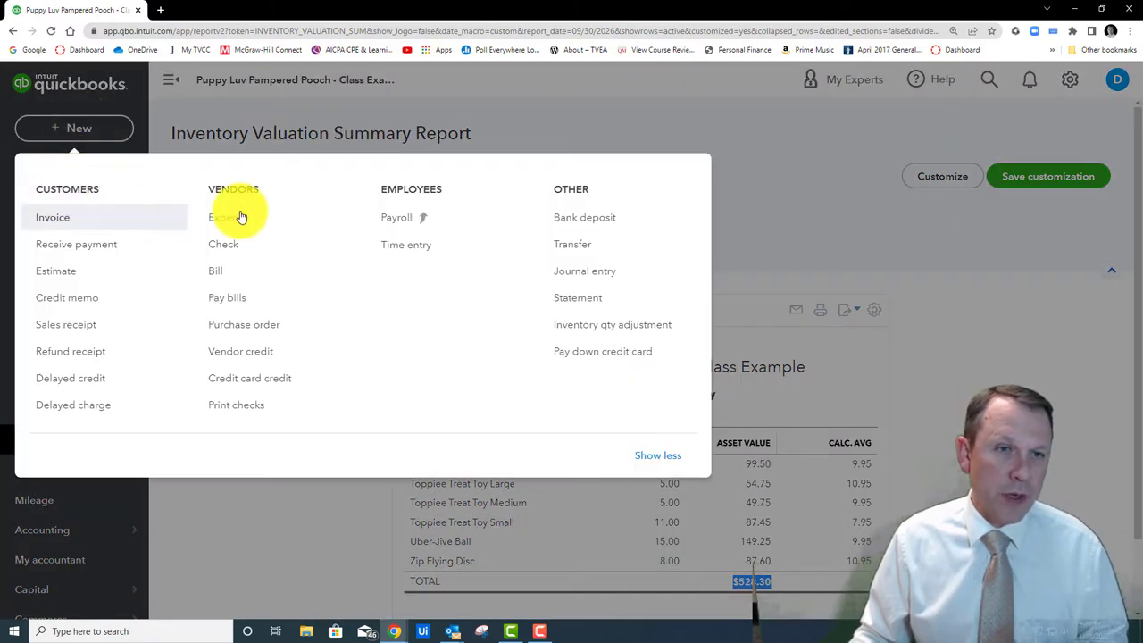
{"action": "left_click", "coordinate": [617, 279]}
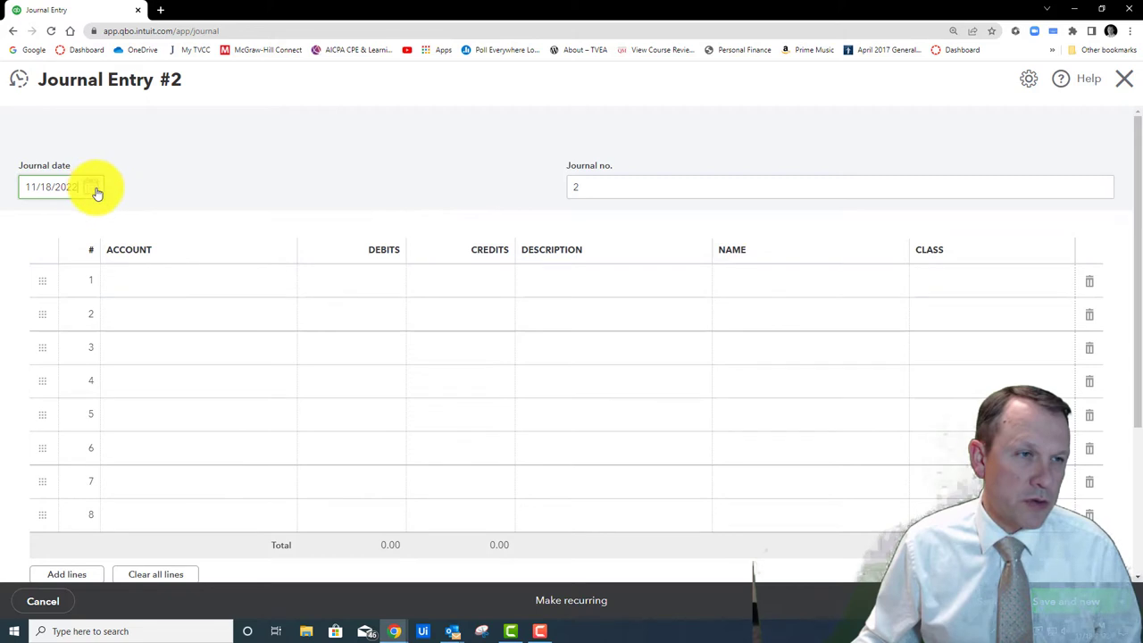
Change Journal Entry #2's date to 09/30/2026.
{"action": "left_click_drag", "start_coordinate": [78, 187], "coordinate": [6, 191]}
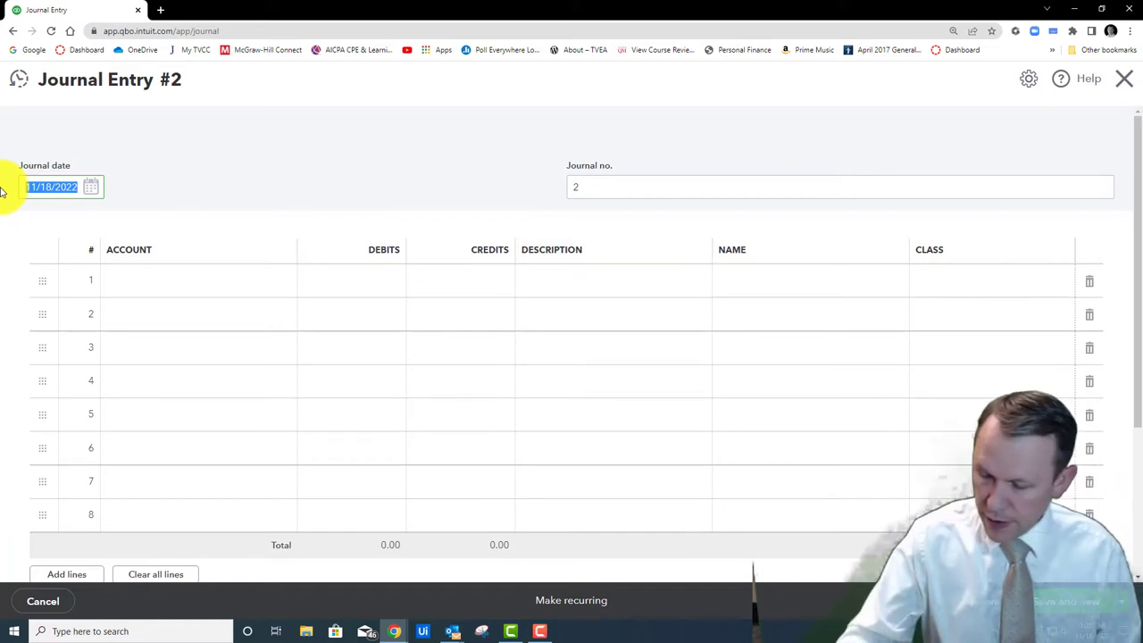
{"action": "type", "text": "09/30"}
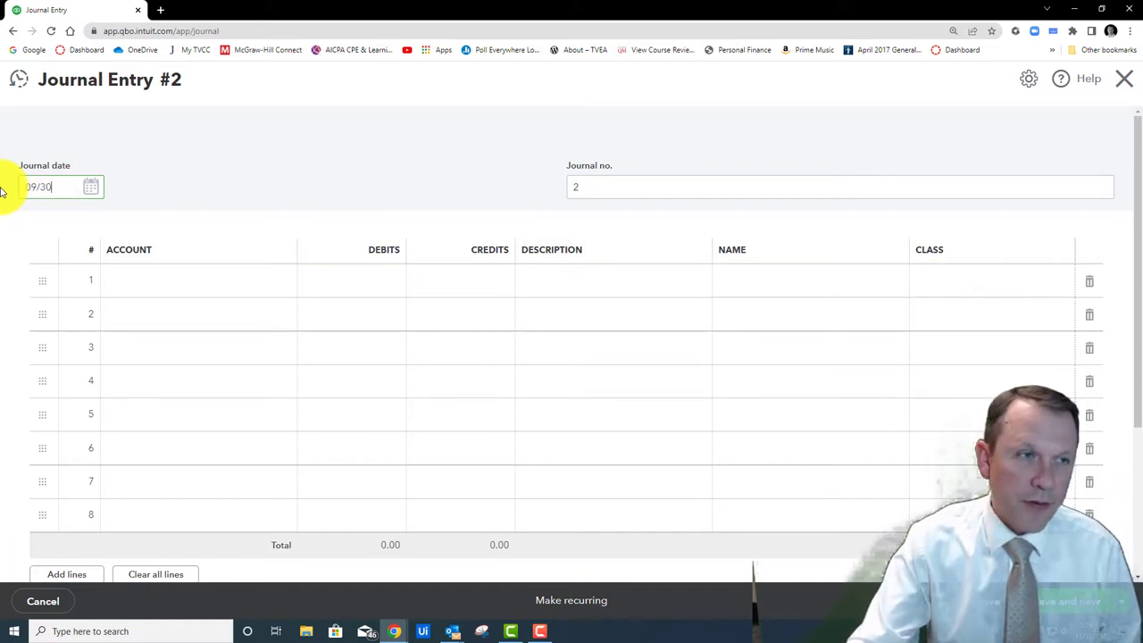
{"action": "type", "text": "/20"}
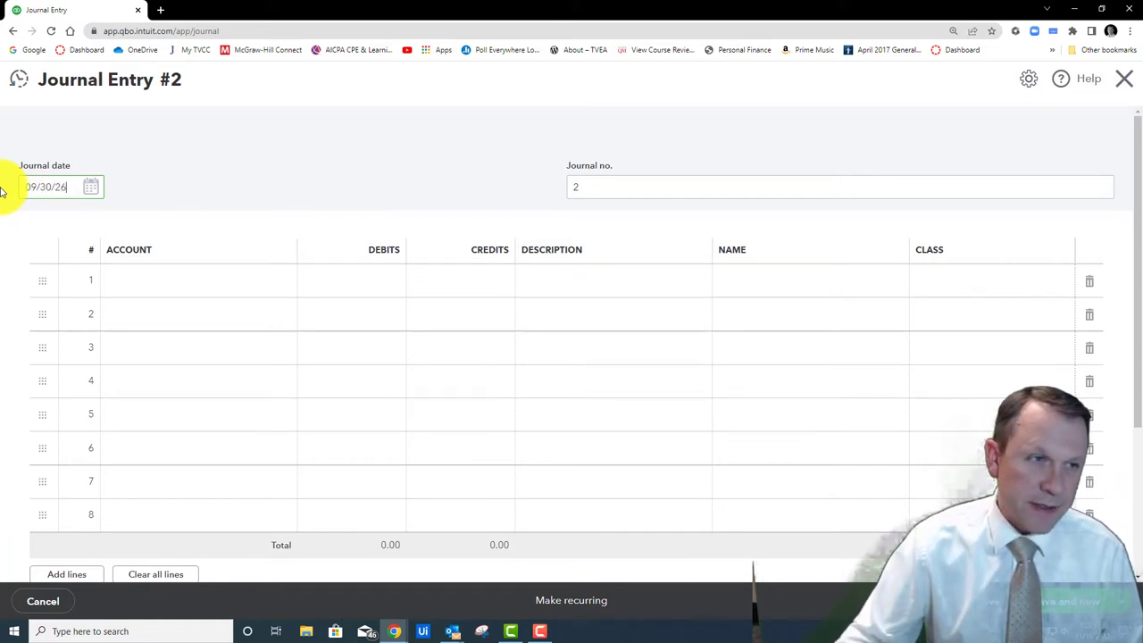
{"action": "left_click", "coordinate": [407, 172]}
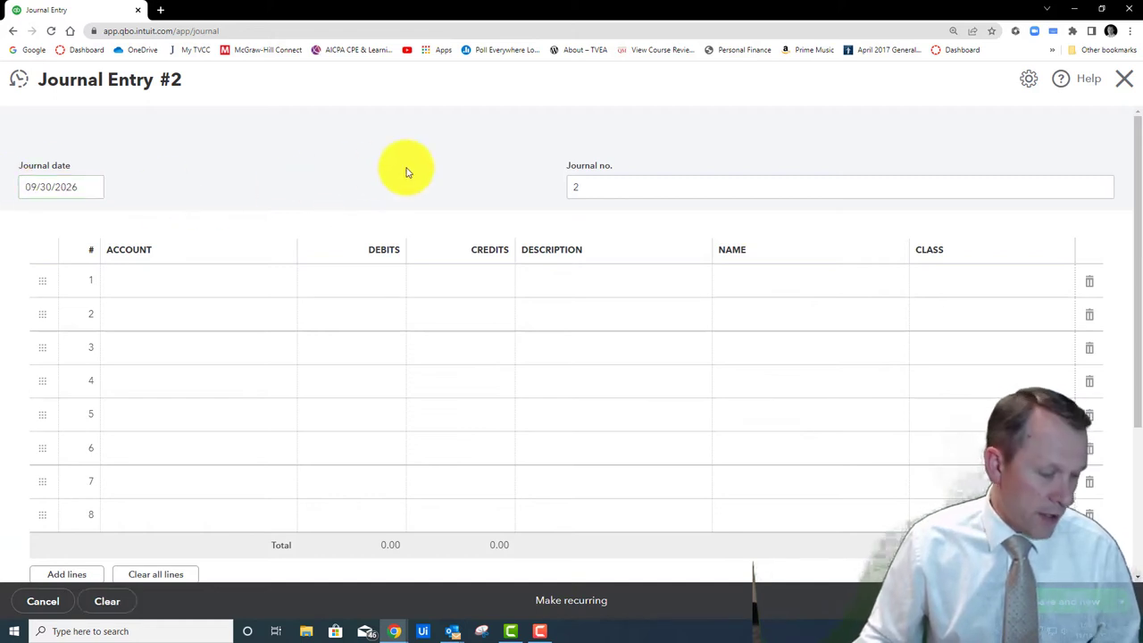
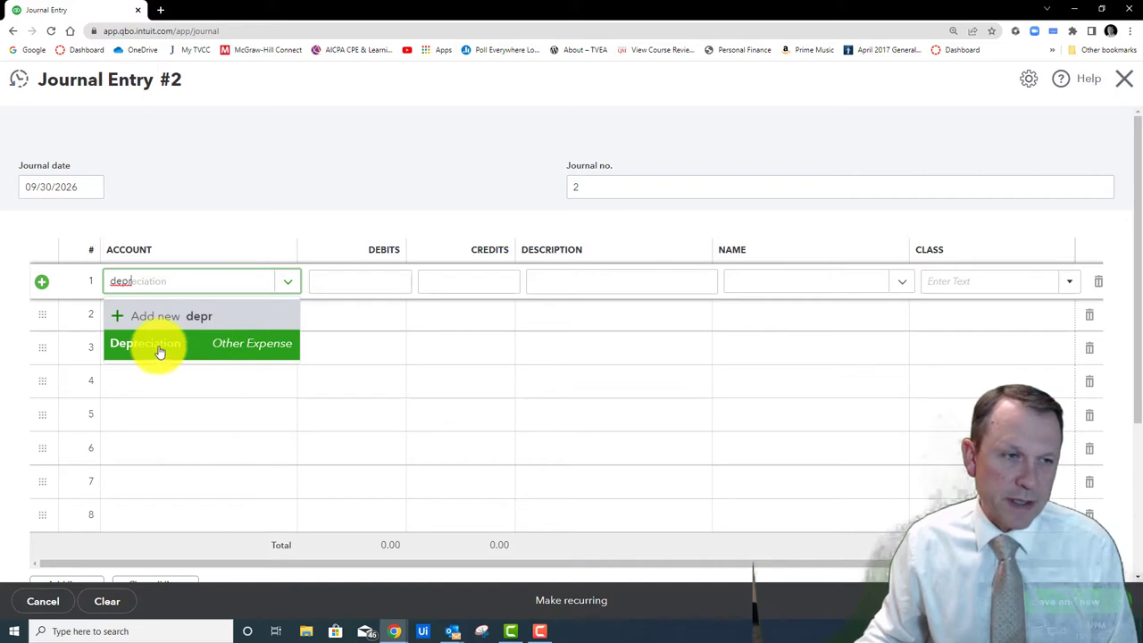
Set line 1's account to Depreciation and type 'Accumulated Depreciation' into line 2's account field.
{"action": "left_click", "coordinate": [159, 348]}
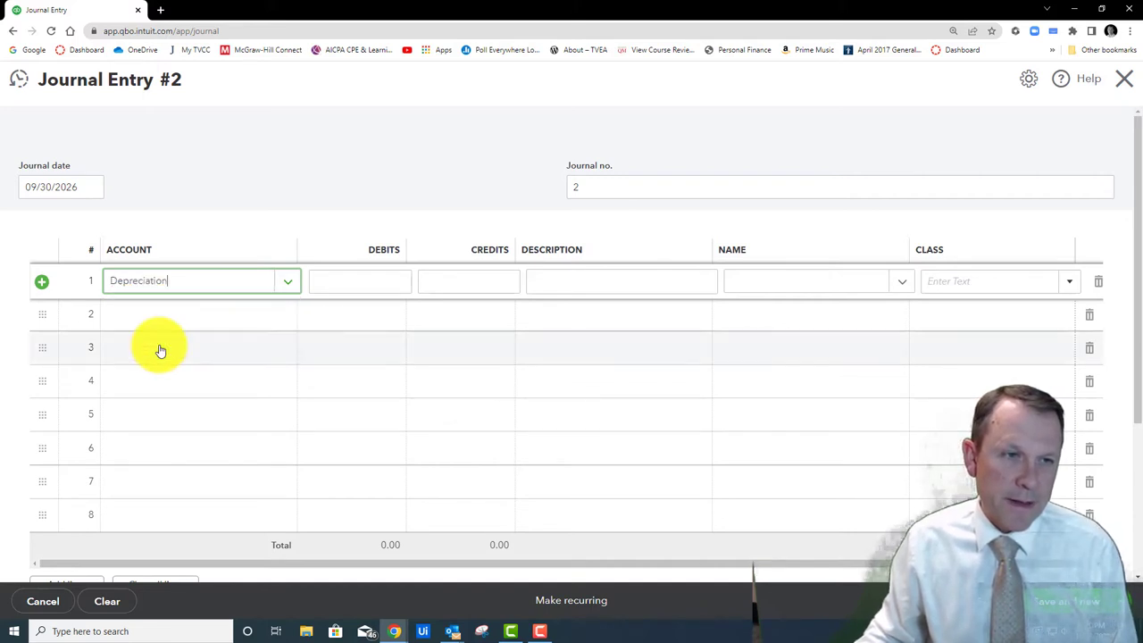
{"action": "left_click", "coordinate": [265, 323]}
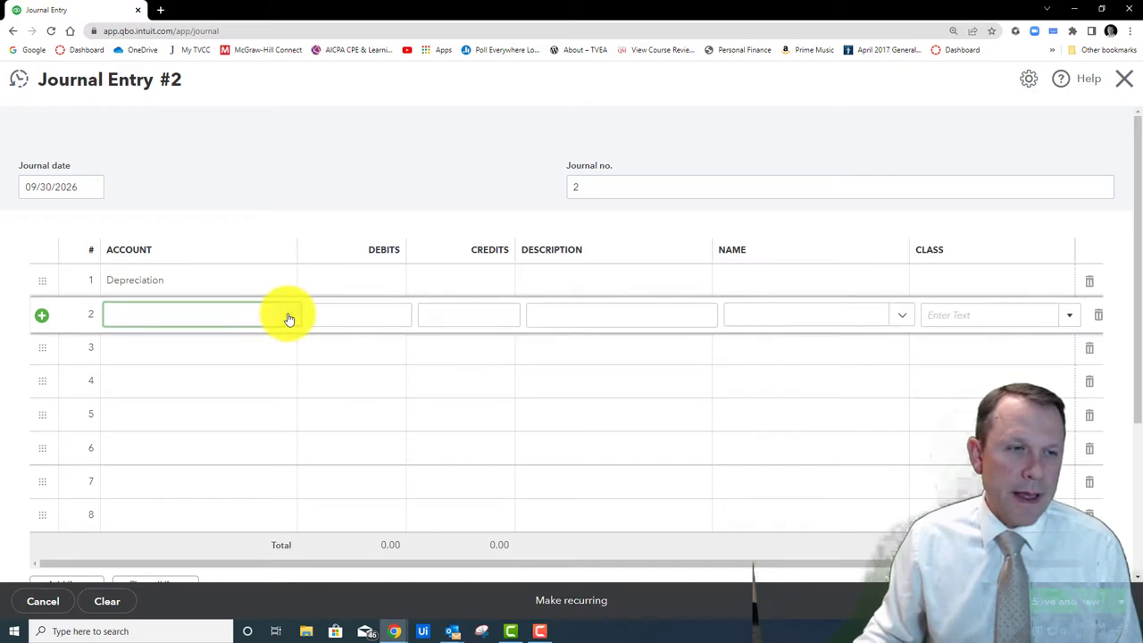
{"action": "left_click", "coordinate": [288, 317]}
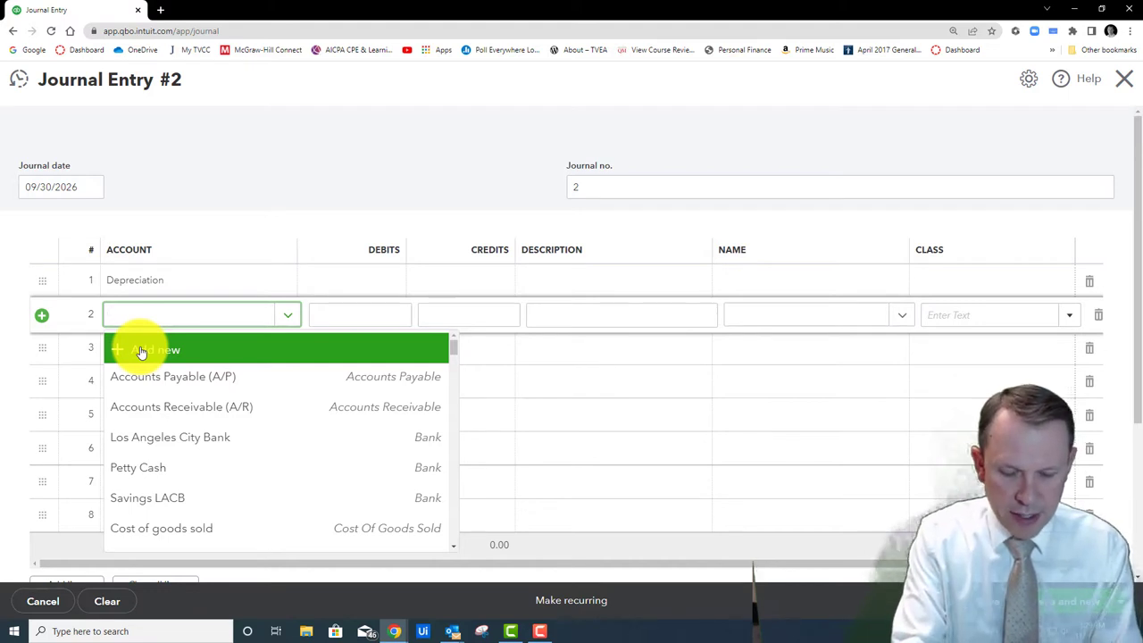
{"action": "type", "text": "Accu"}
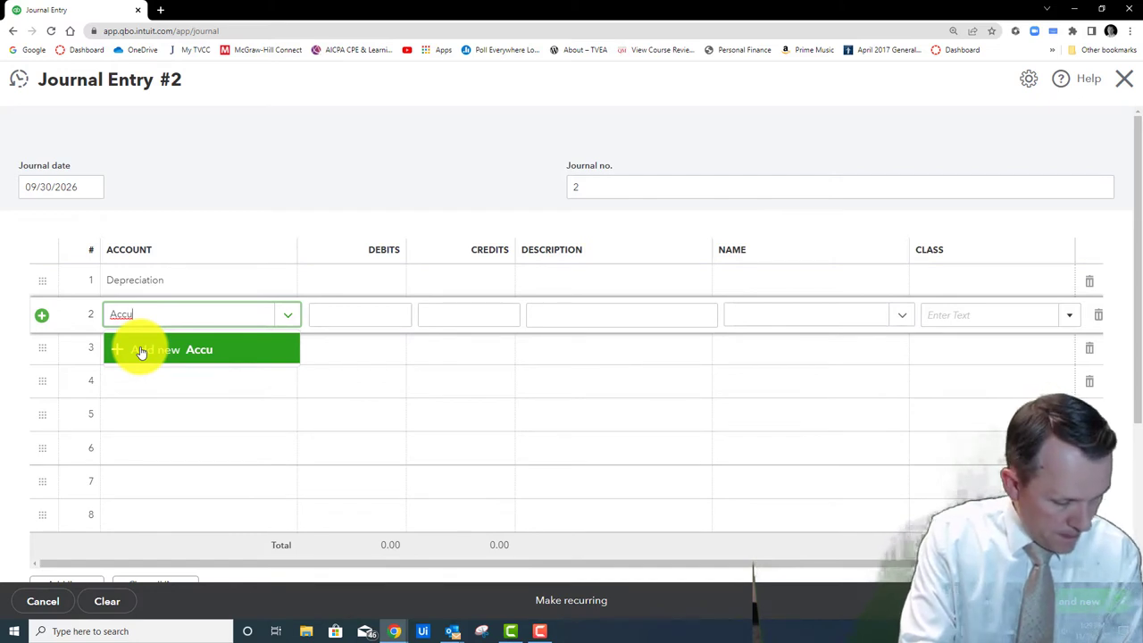
{"action": "type", "text": "mul"}
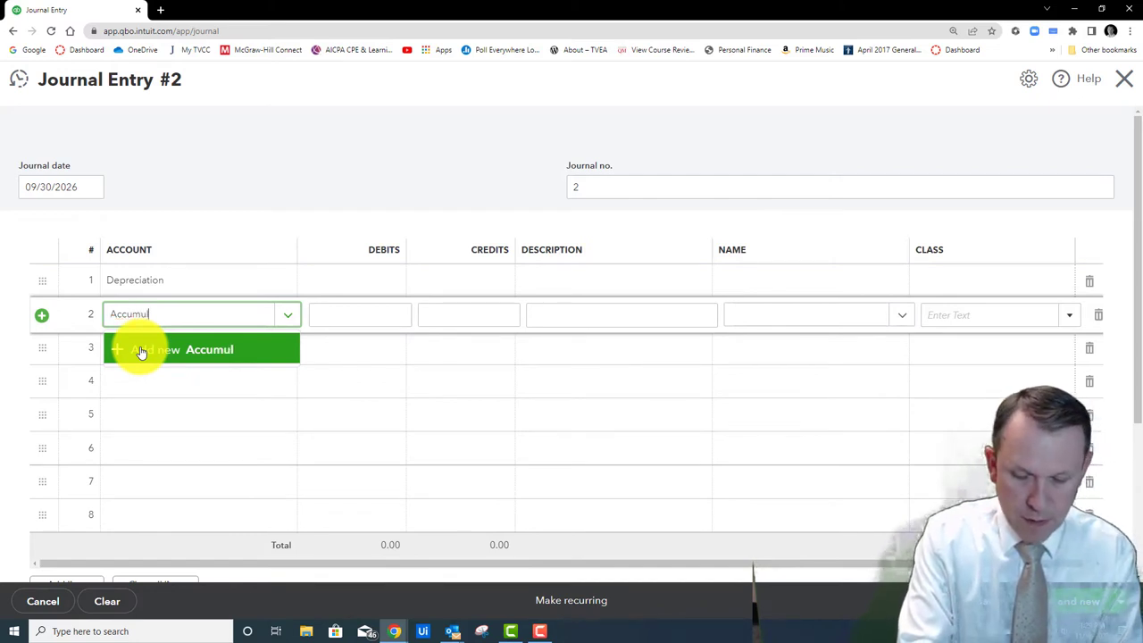
{"action": "type", "text": "ate"}
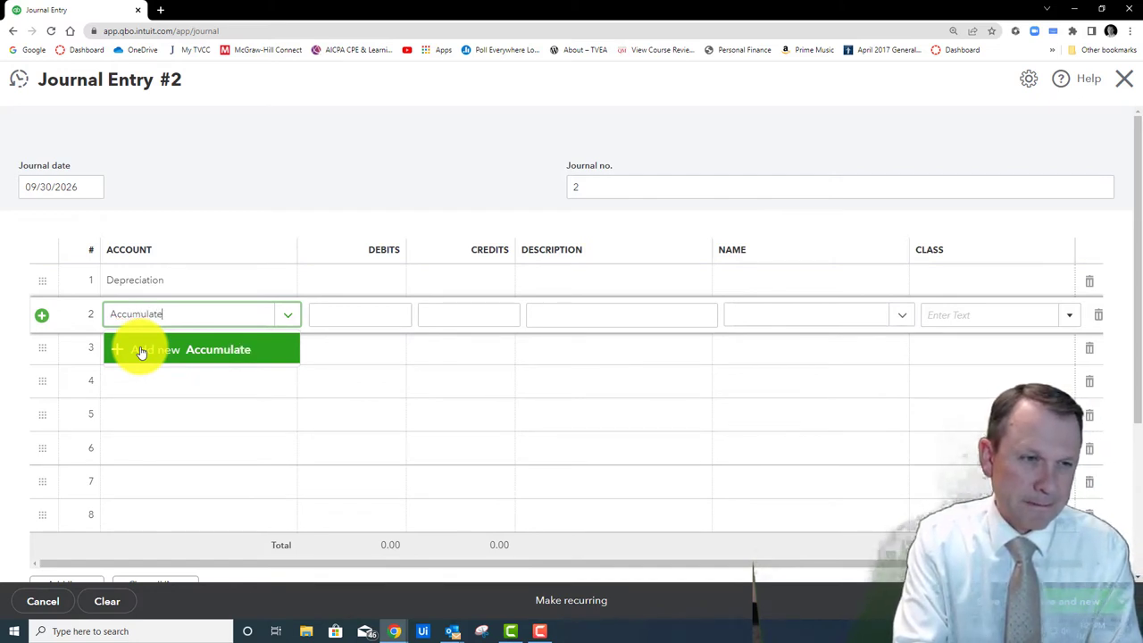
{"action": "type", "text": "d Dep"}
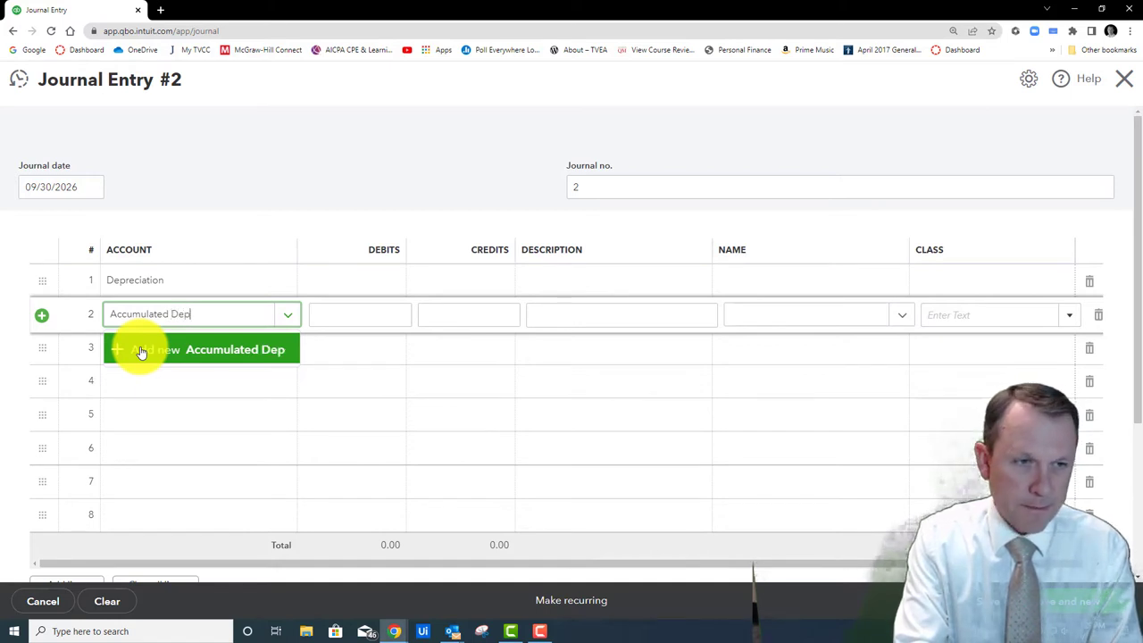
{"action": "type", "text": "reci"}
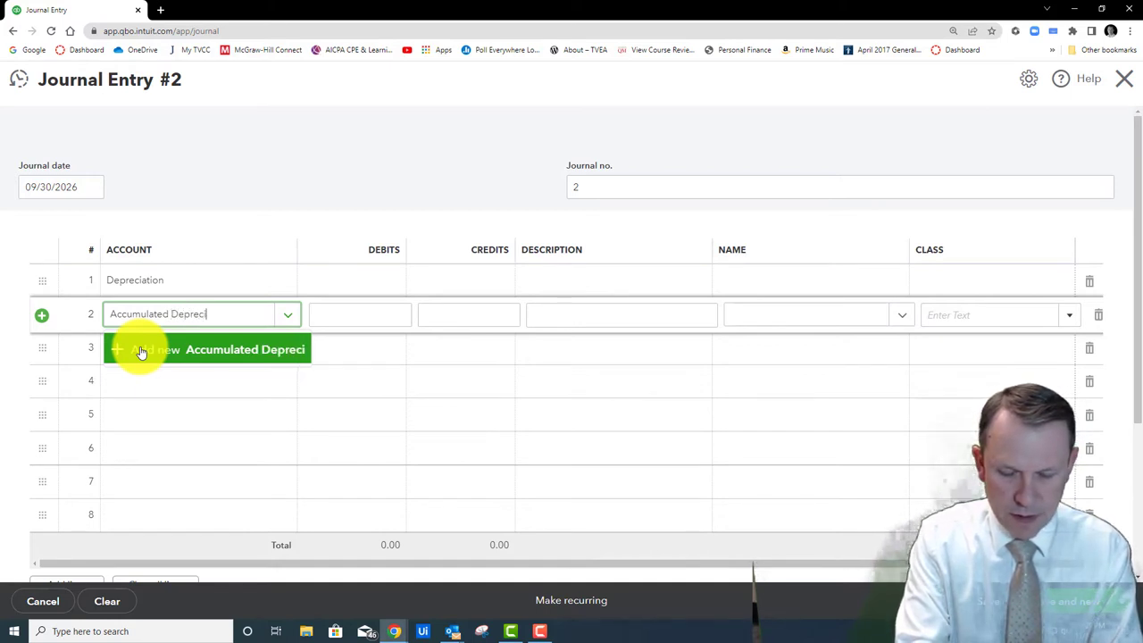
{"action": "type", "text": "ation"}
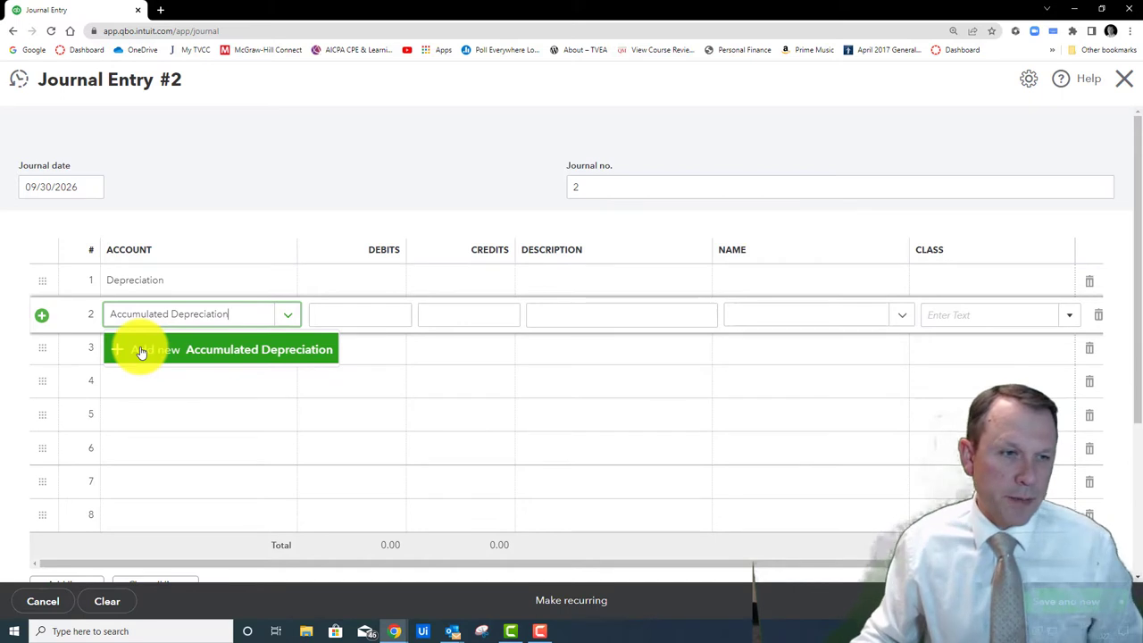
Create the Accumulated Depreciation account as a Fixed Assets type and save it for line 2.
{"action": "left_click", "coordinate": [116, 352]}
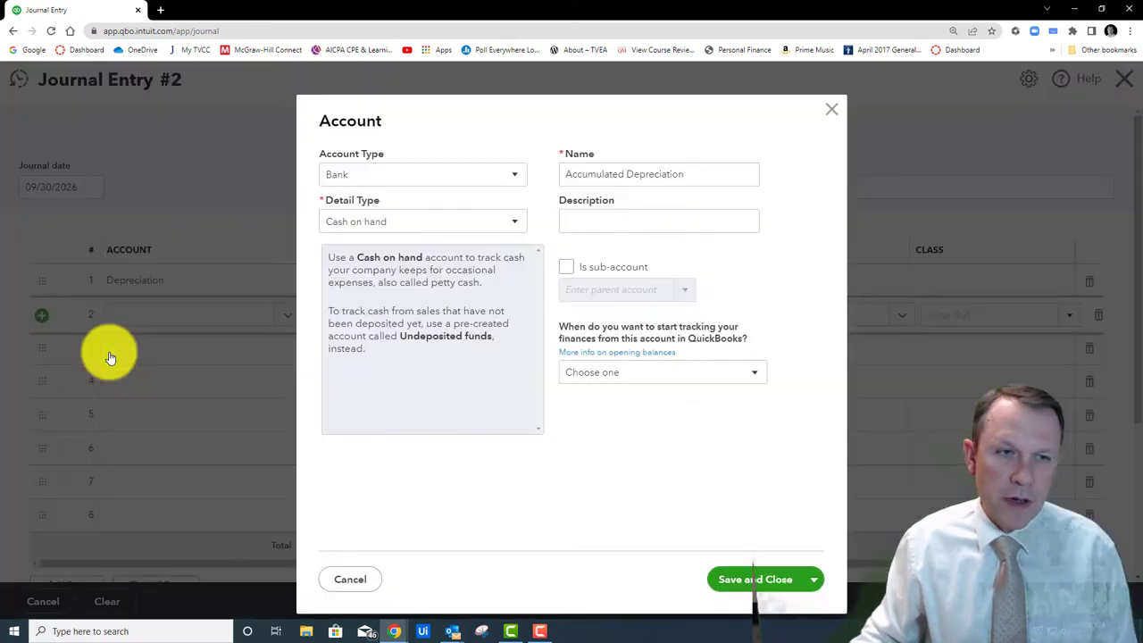
{"action": "left_click", "coordinate": [516, 175]}
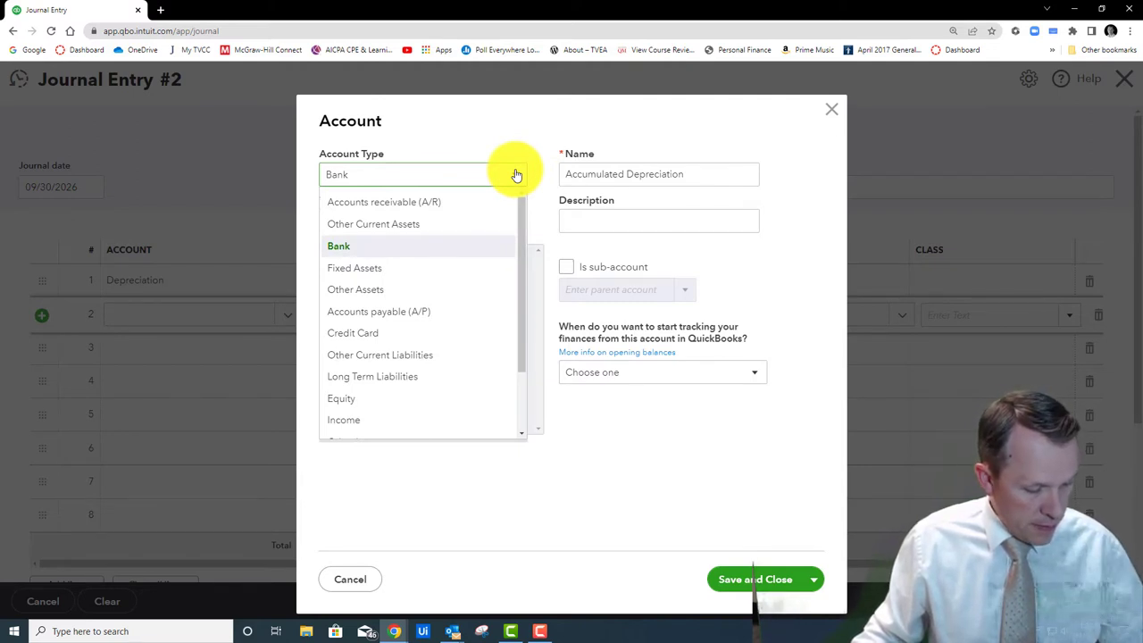
{"action": "left_click", "coordinate": [376, 268]}
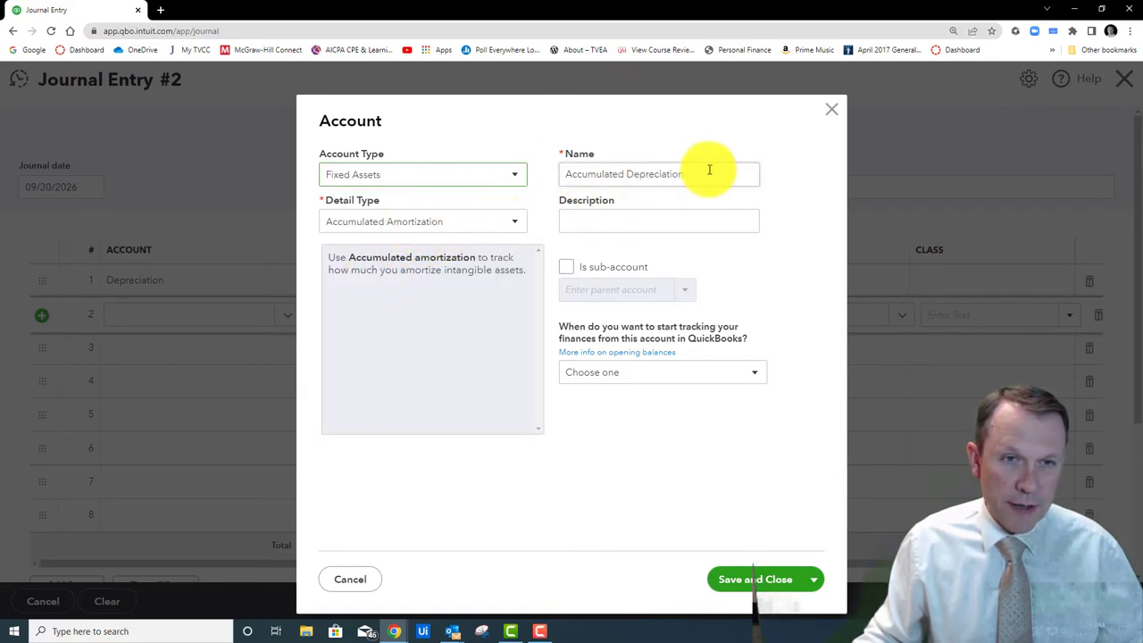
{"action": "left_click", "coordinate": [758, 580]}
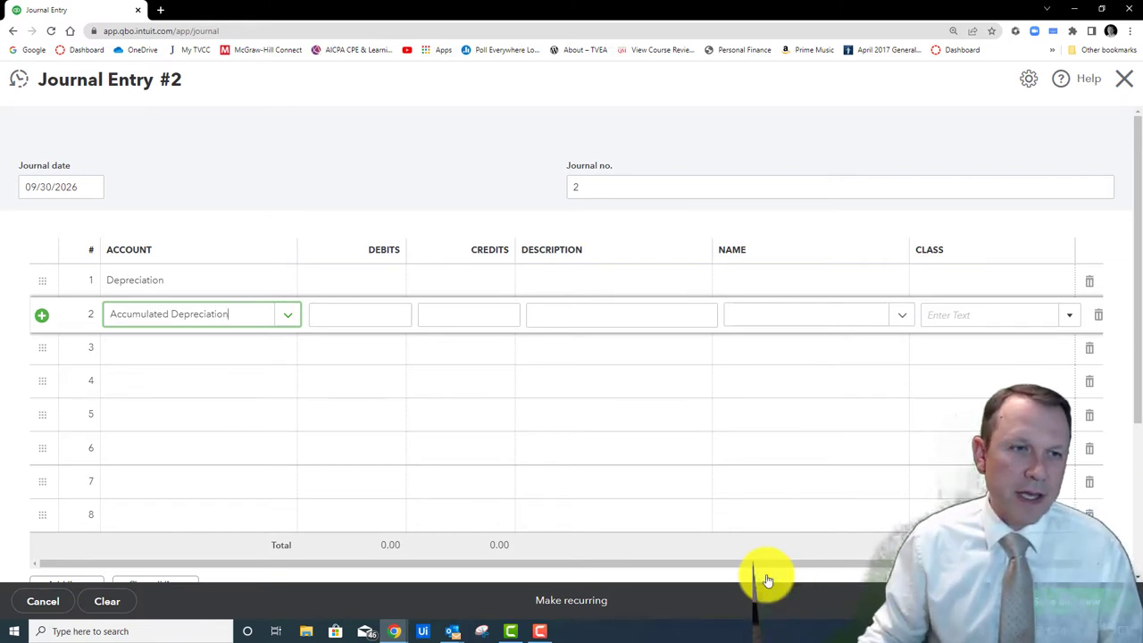
Debit Depreciation 266.67 (16000/60) on line 1 and credit Accumulated Depreciation 266.67 on line 2.
{"action": "left_click", "coordinate": [366, 280]}
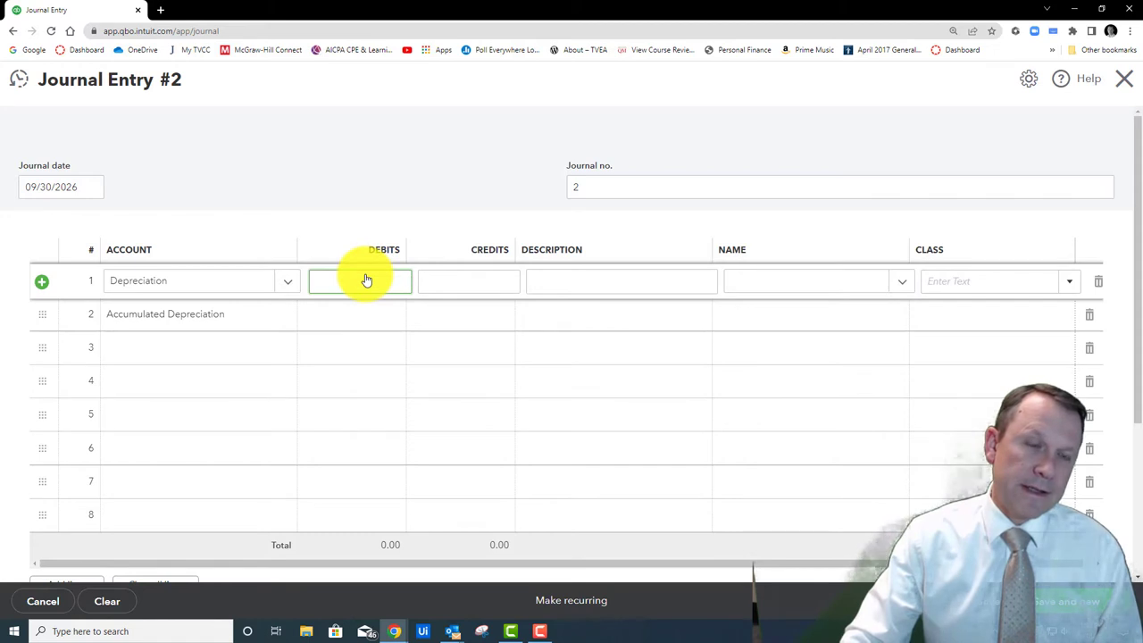
{"action": "type", "text": "16"}
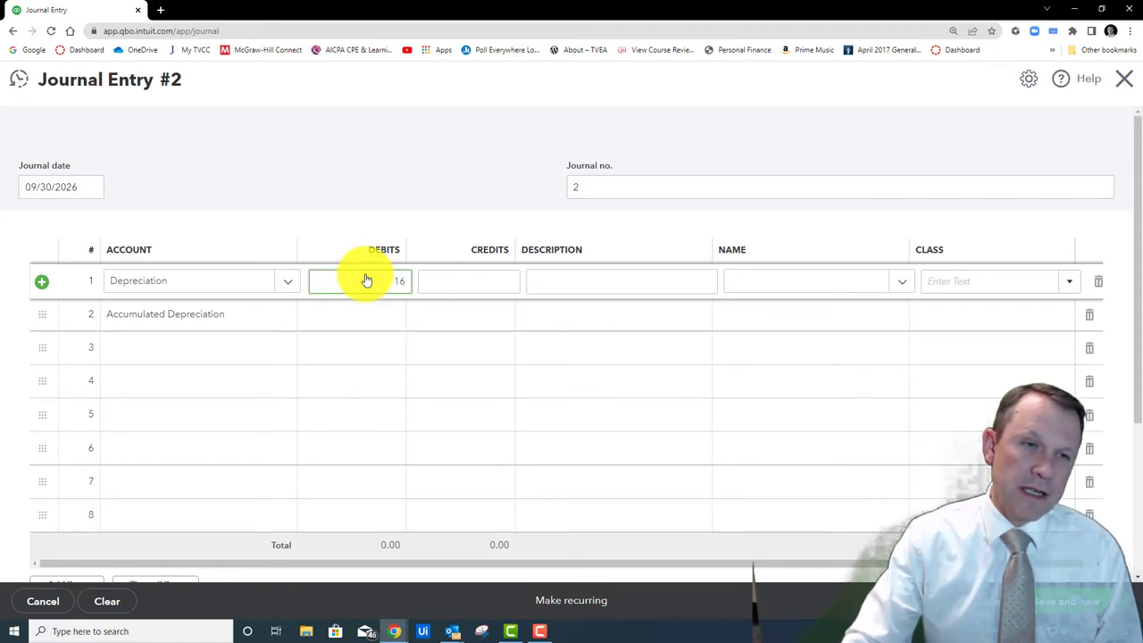
{"action": "type", "text": "00"}
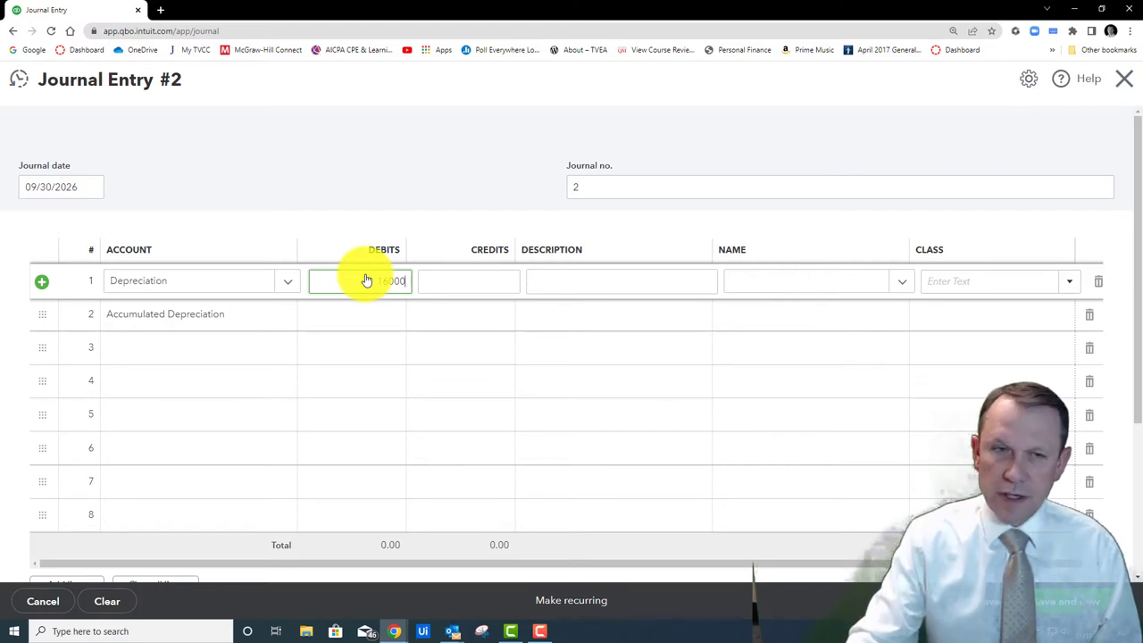
{"action": "type", "text": "0"}
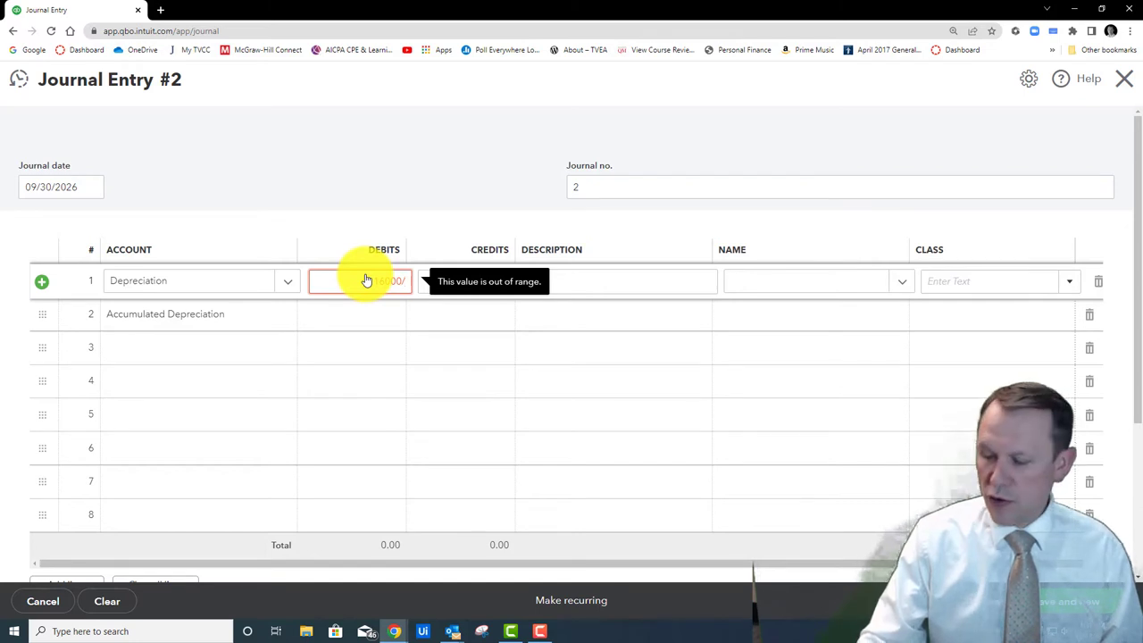
{"action": "type", "text": "60"}
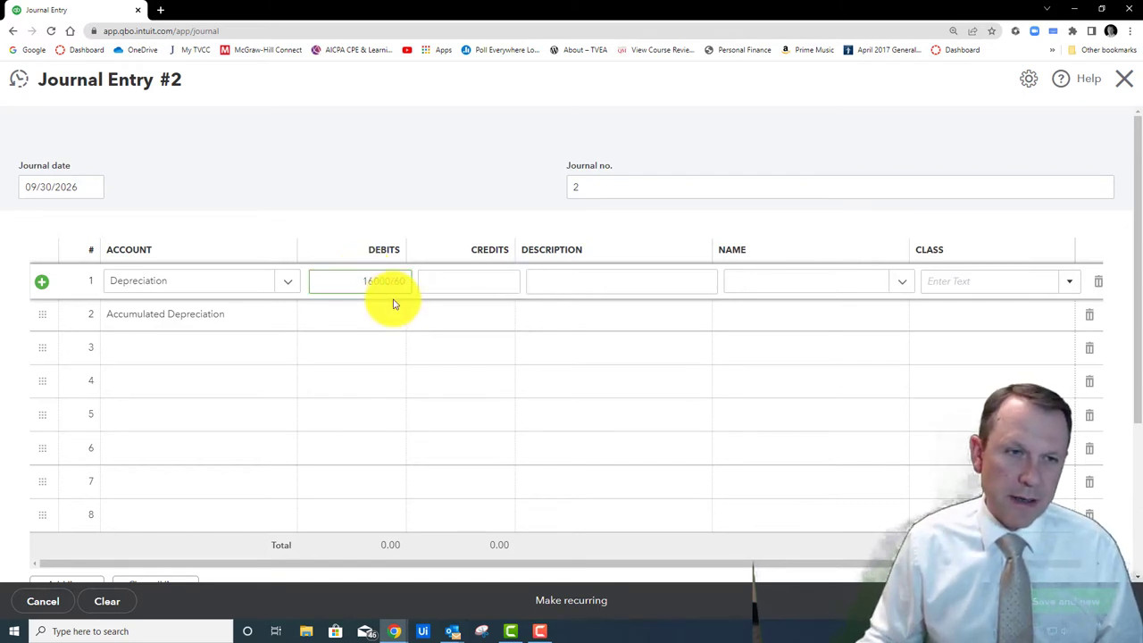
{"action": "left_click", "coordinate": [446, 319]}
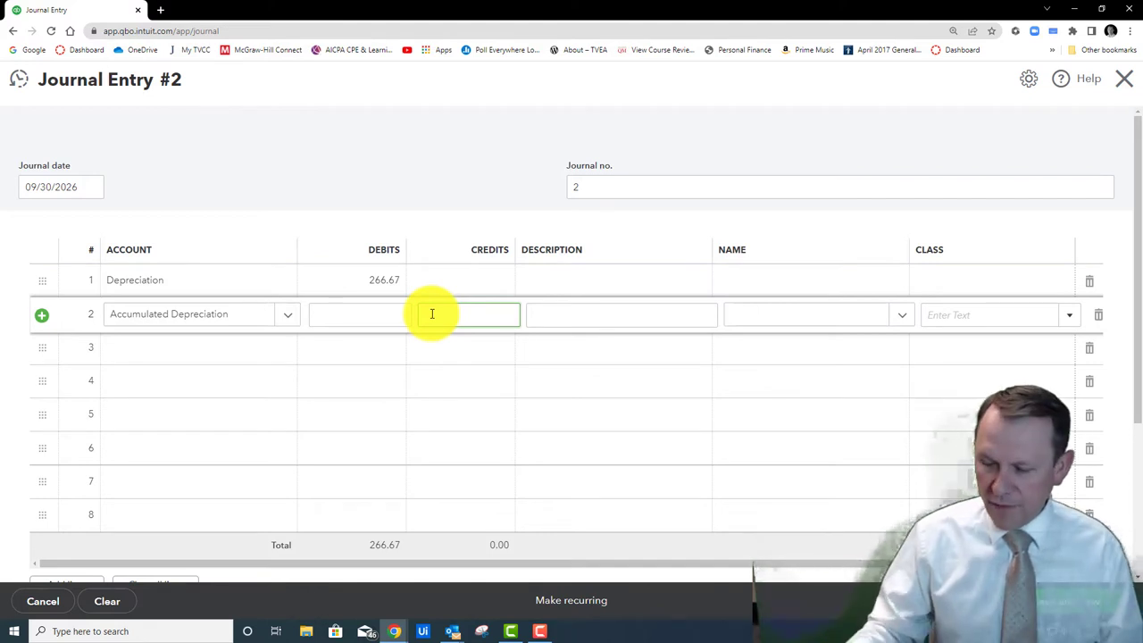
{"action": "type", "text": "6000"}
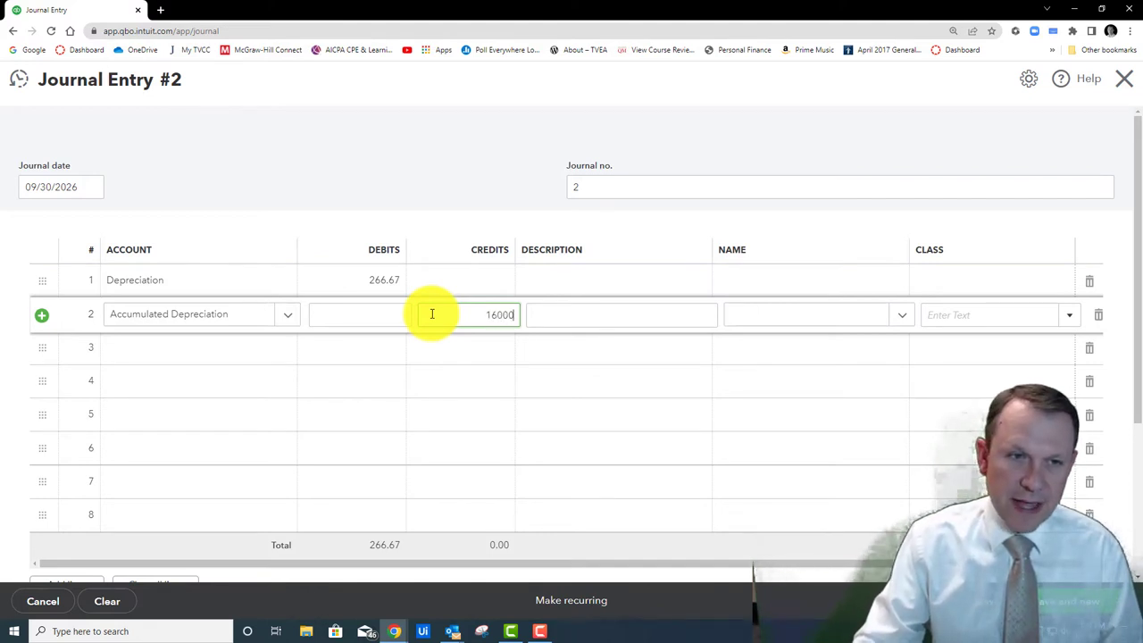
{"action": "type", "text": "/"}
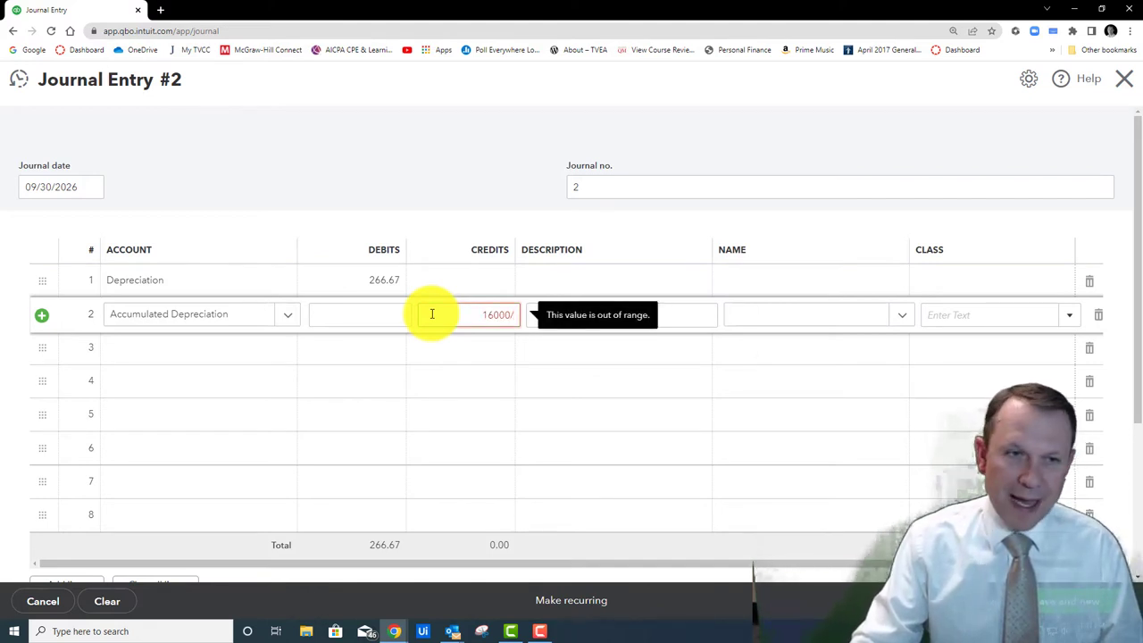
{"action": "type", "text": "60"}
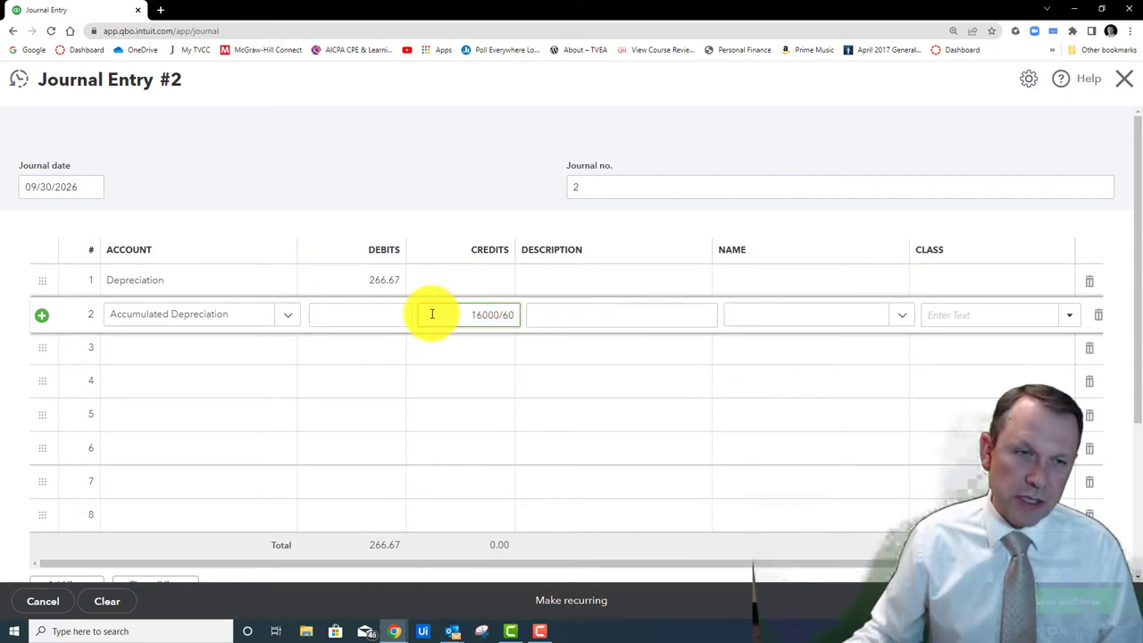
{"action": "left_click", "coordinate": [488, 354]}
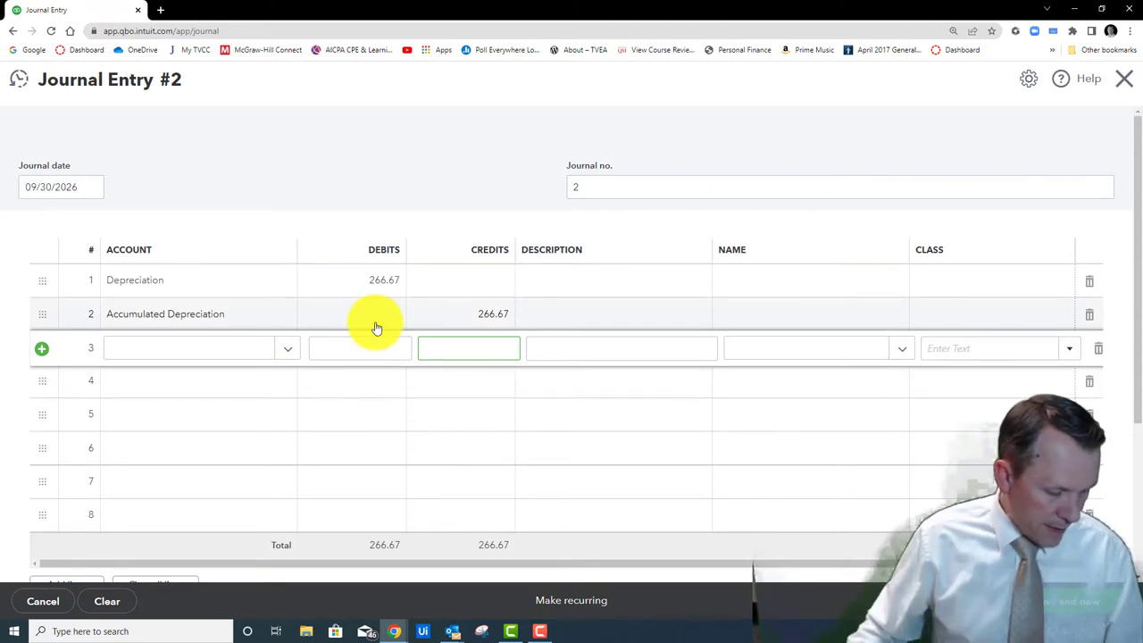
Give both journal lines the description 'adjustment for depreciation'.
{"action": "left_click", "coordinate": [628, 283]}
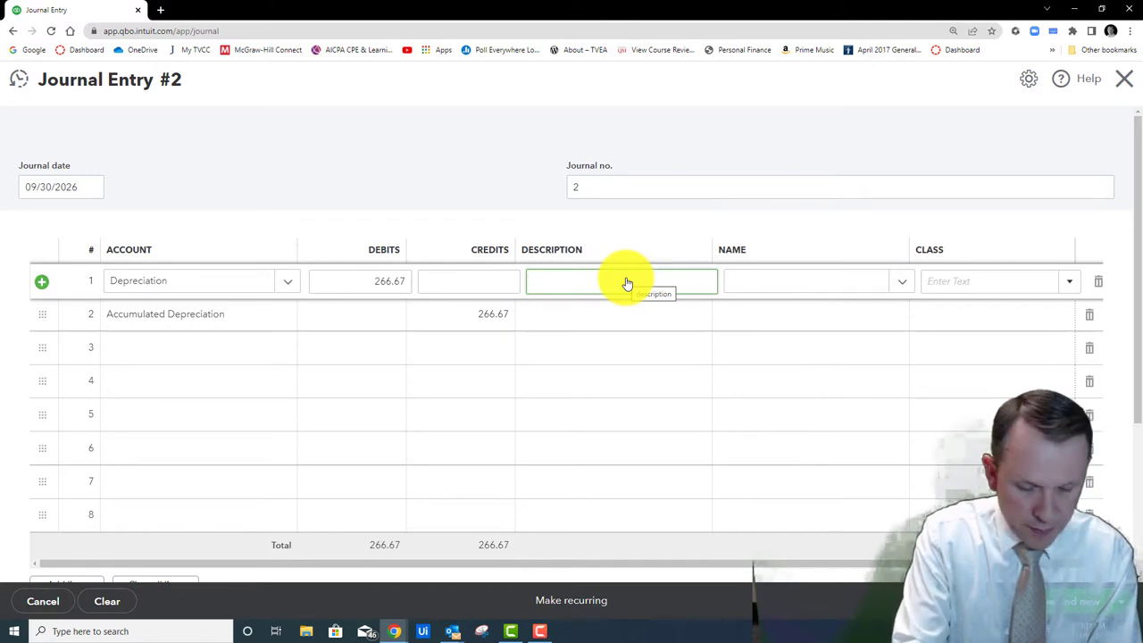
{"action": "type", "text": "adju"}
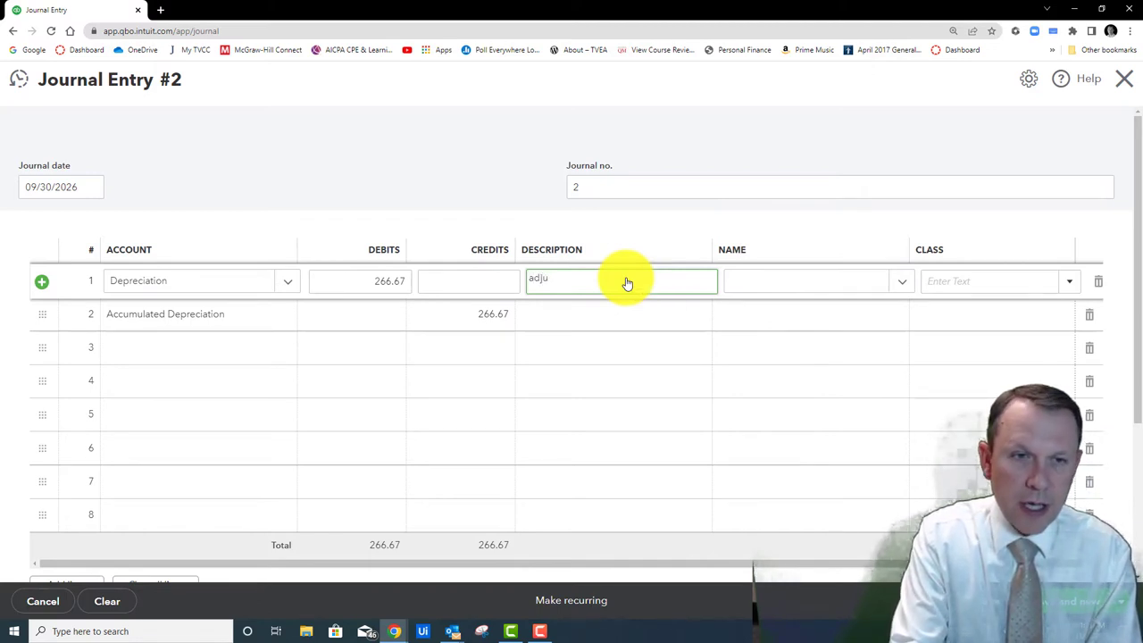
{"action": "type", "text": "stment"}
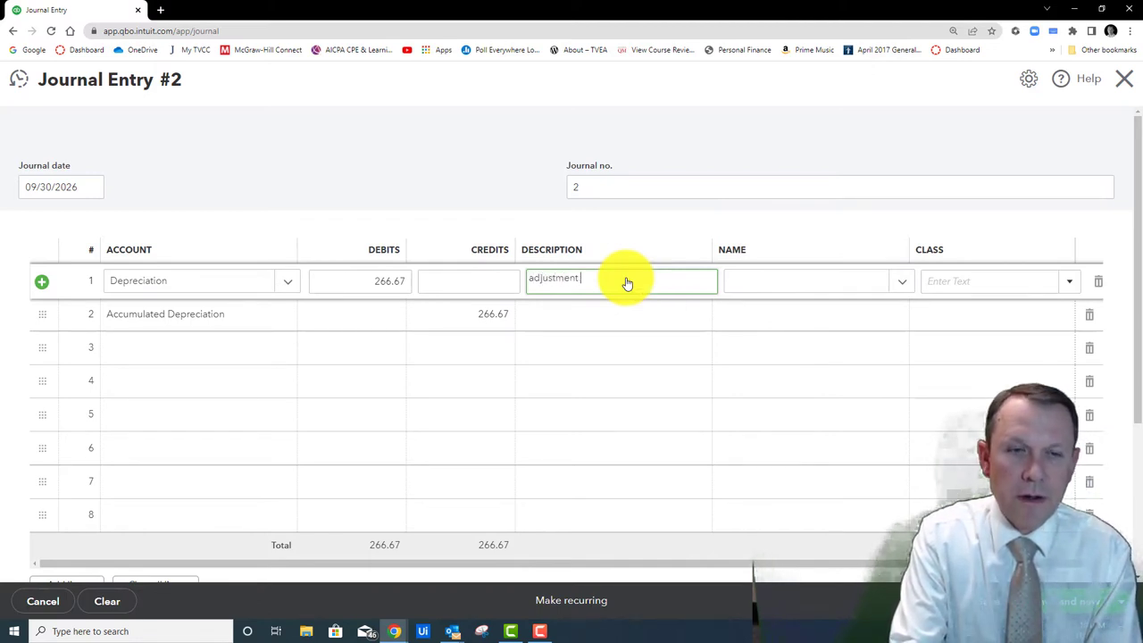
{"action": "type", "text": " for"}
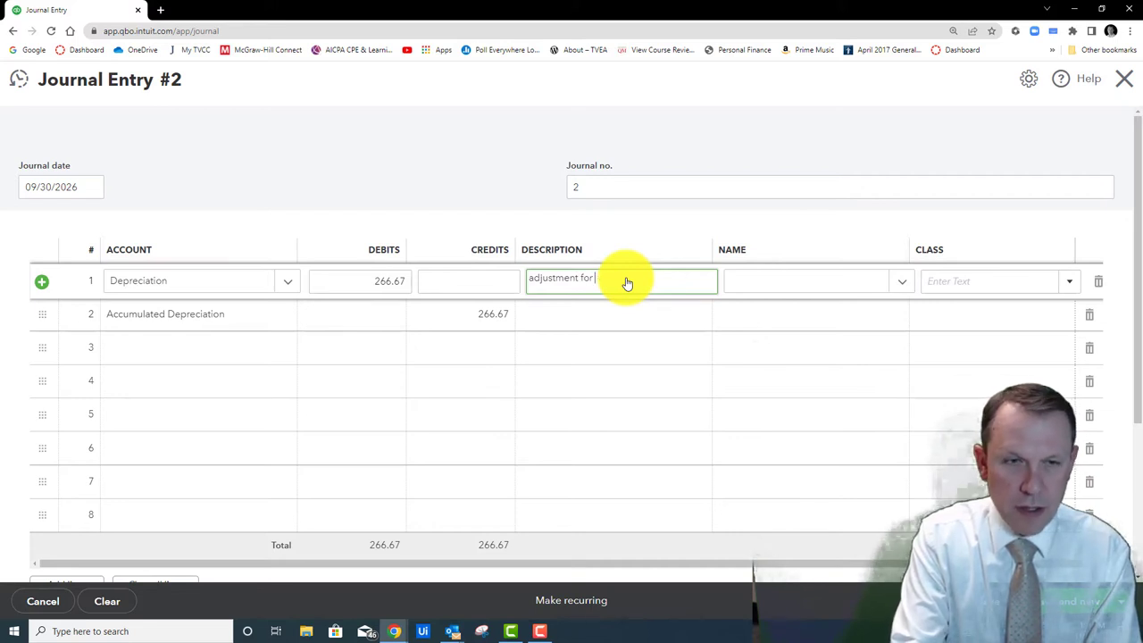
{"action": "type", "text": " depr"}
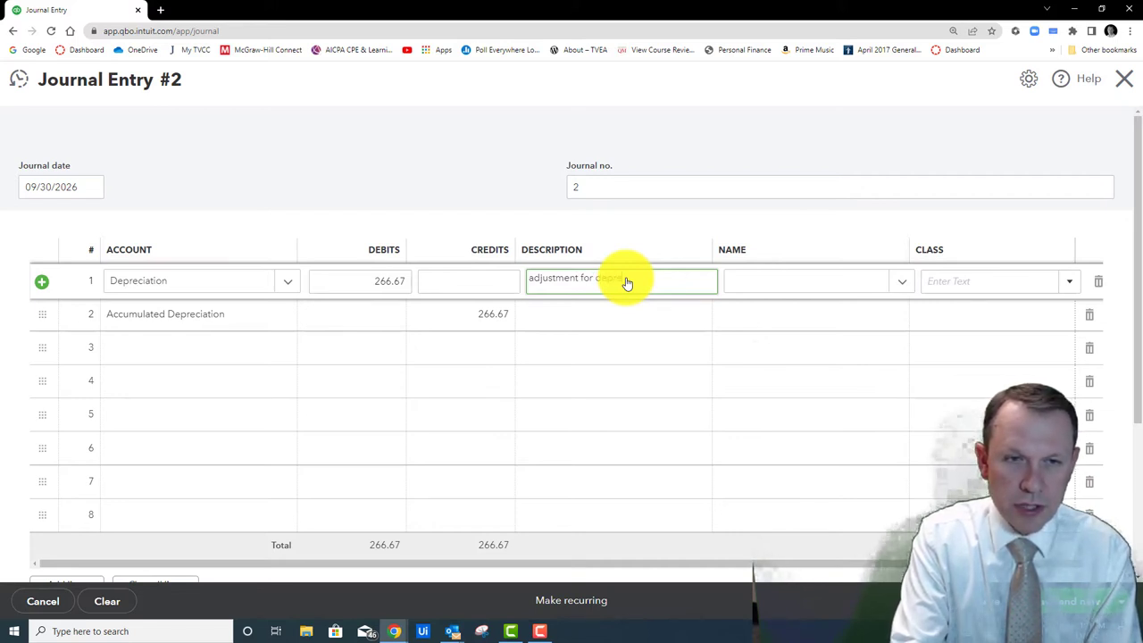
{"action": "type", "text": "eciation"}
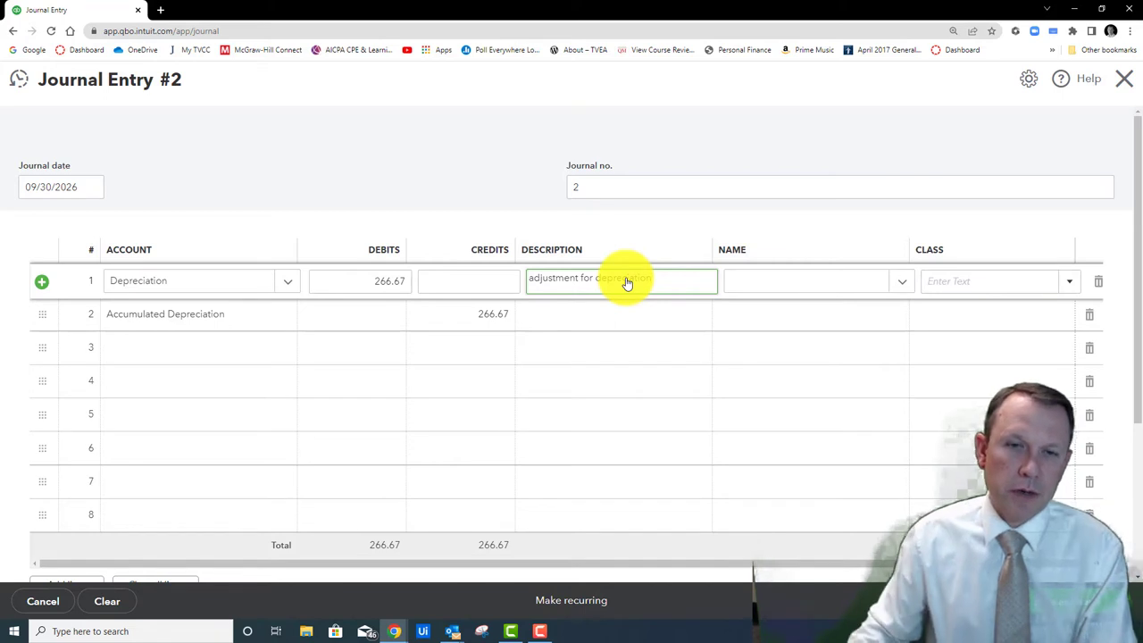
{"action": "left_click_drag", "start_coordinate": [646, 278], "coordinate": [492, 281]}
{"action": "key", "text": "ctrl+c"}
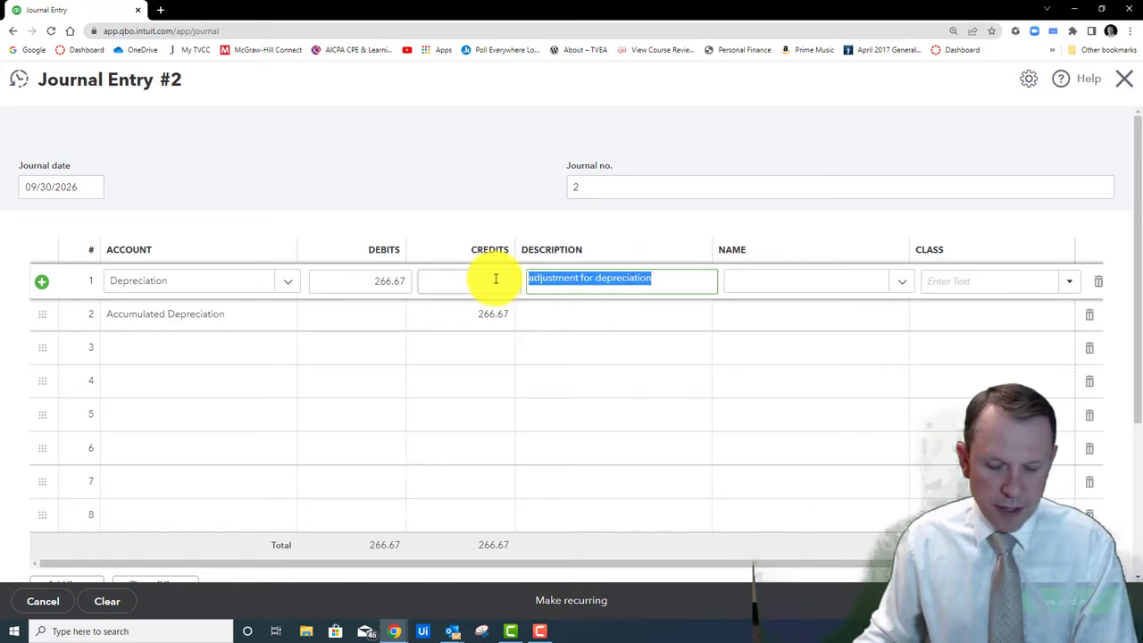
{"action": "left_click", "coordinate": [563, 312]}
{"action": "key", "text": "ctrl+v"}
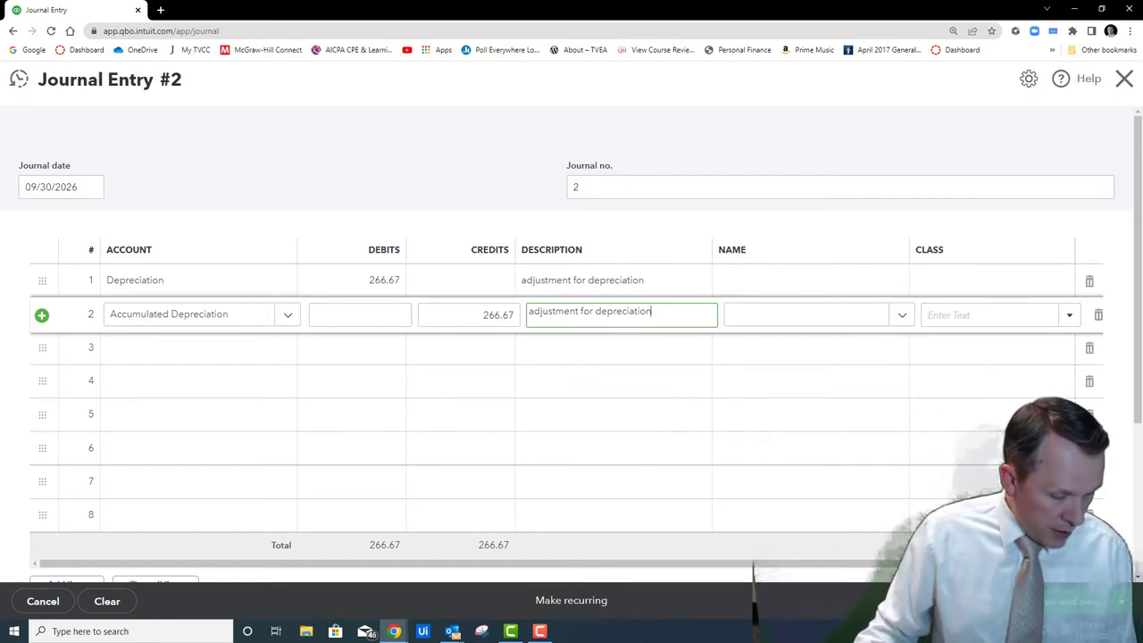
Change the journal number to 'adj for depreciation'.
{"action": "left_click", "coordinate": [797, 189]}
{"action": "key", "text": "BackSpace"}
{"action": "type", "text": "adj for depreciation"}
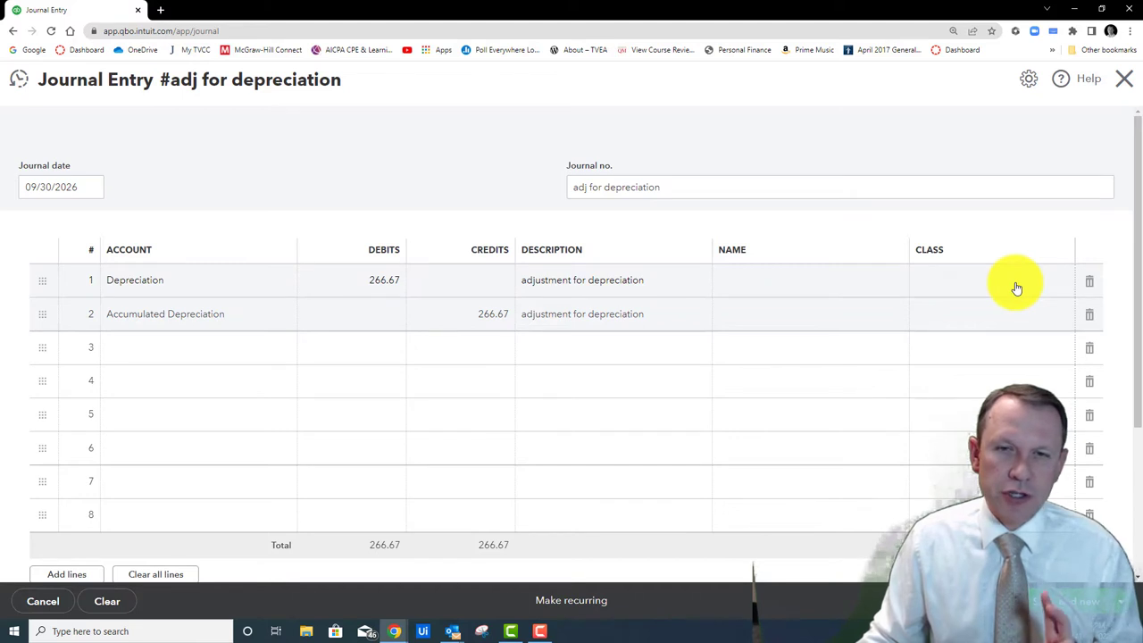
Assign the Kennel class to lines 1 and 2, then save and close the journal entry.
{"action": "left_click", "coordinate": [1017, 288]}
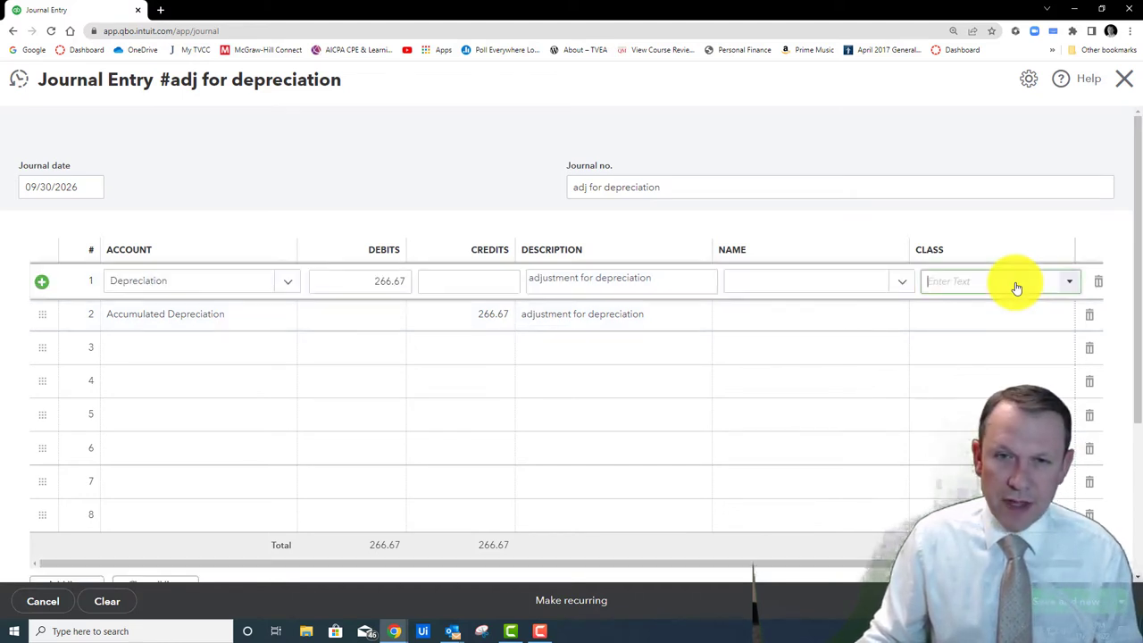
{"action": "left_click", "coordinate": [1072, 283]}
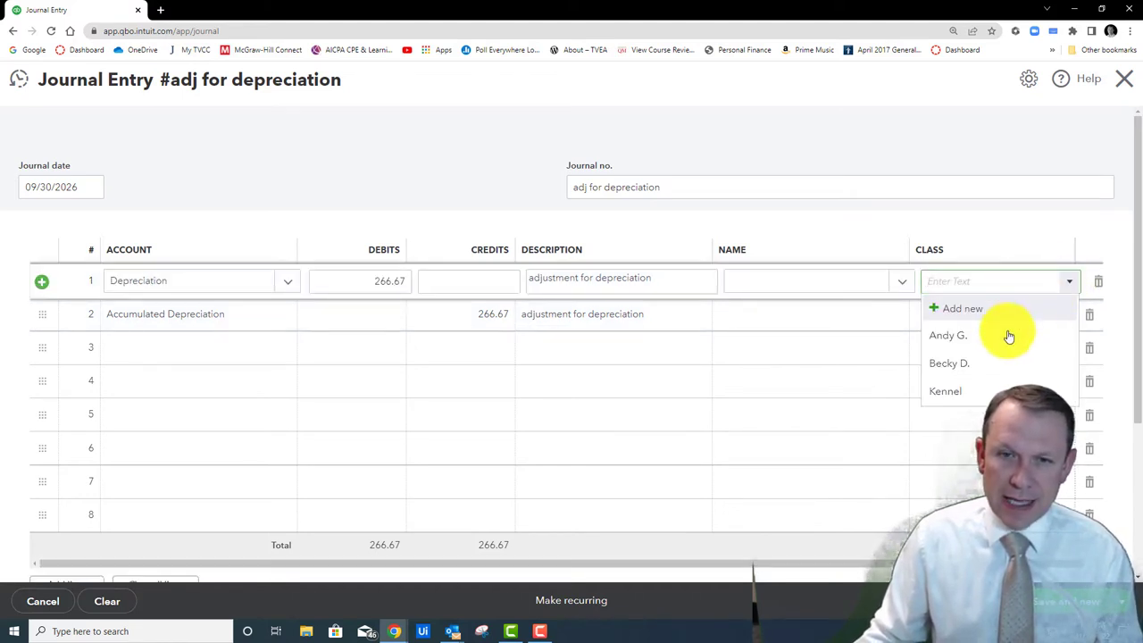
{"action": "left_click", "coordinate": [947, 391]}
{"action": "left_click", "coordinate": [1070, 316]}
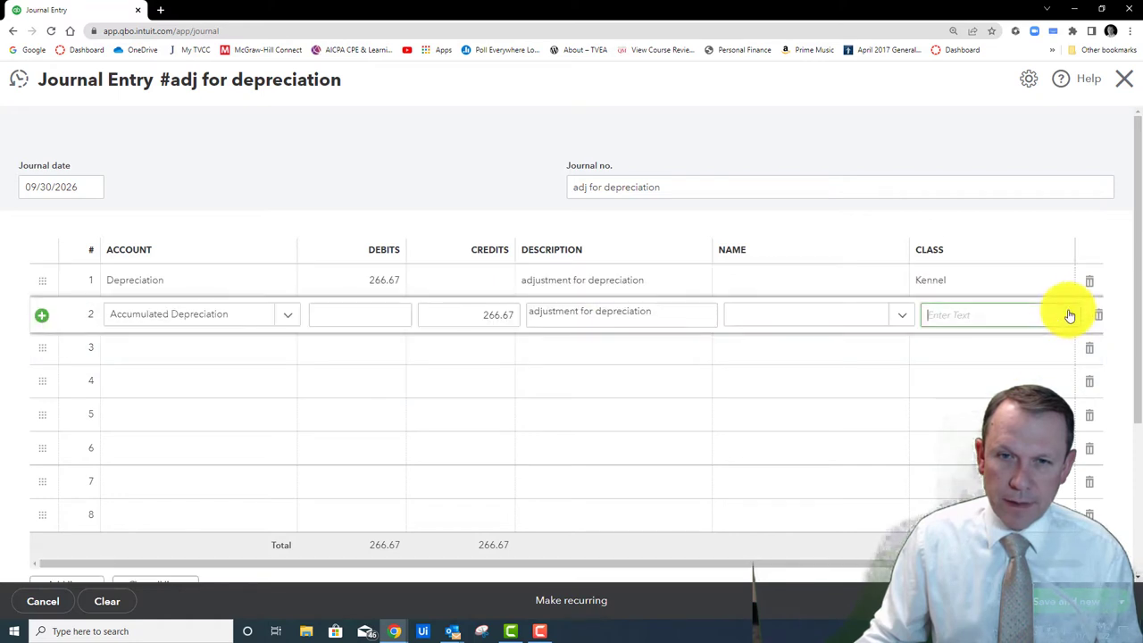
{"action": "left_click", "coordinate": [1069, 314]}
{"action": "left_click", "coordinate": [949, 423]}
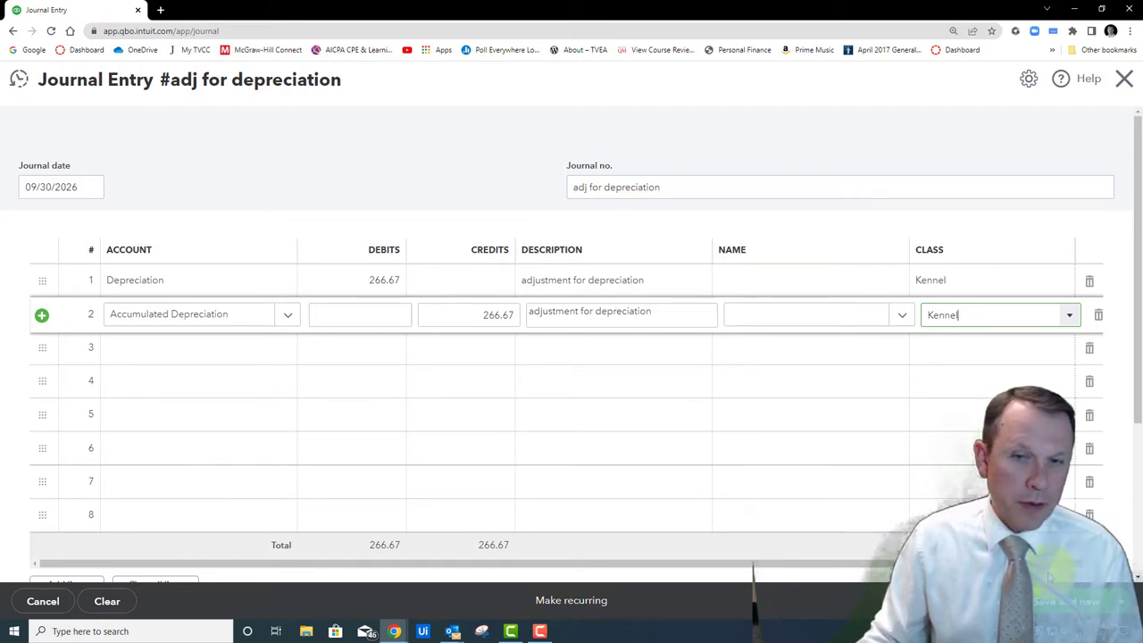
{"action": "key", "text": "Escape"}
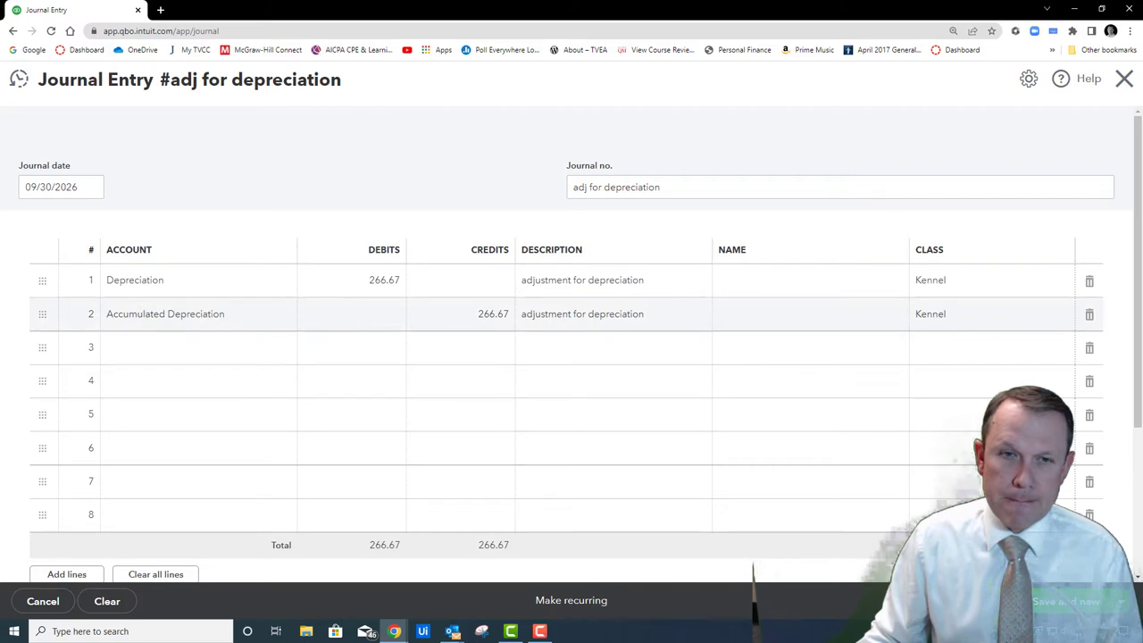
{"action": "left_click", "coordinate": [1122, 85]}
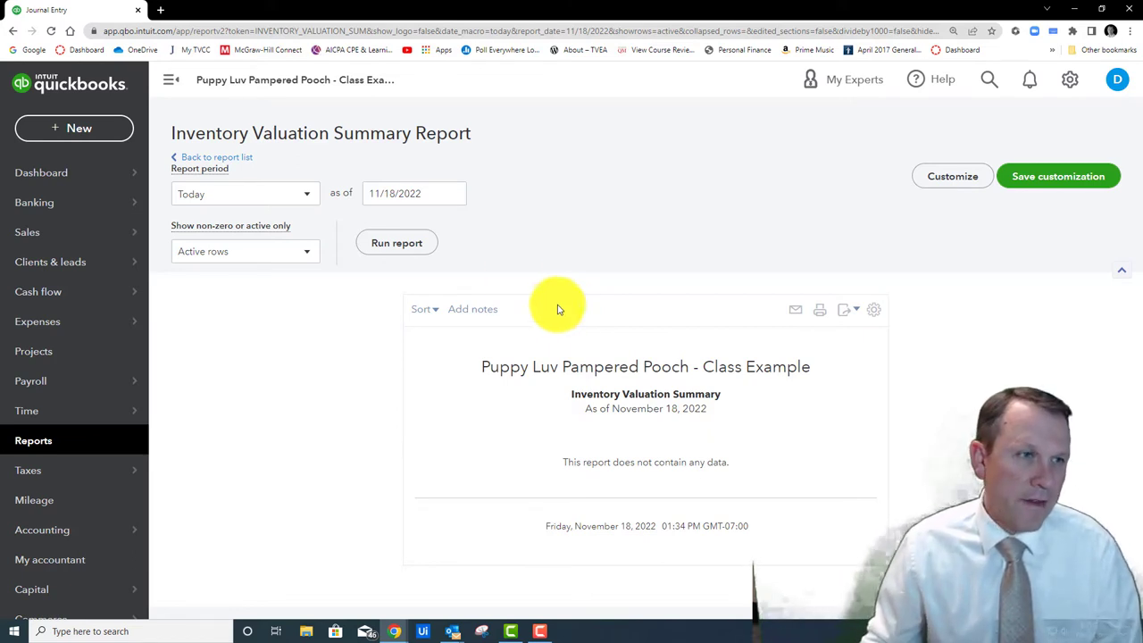
Start a new Inventory Quantity Adjustment (#7) from the + New menu.
{"action": "mouse_move", "coordinate": [129, 172]}
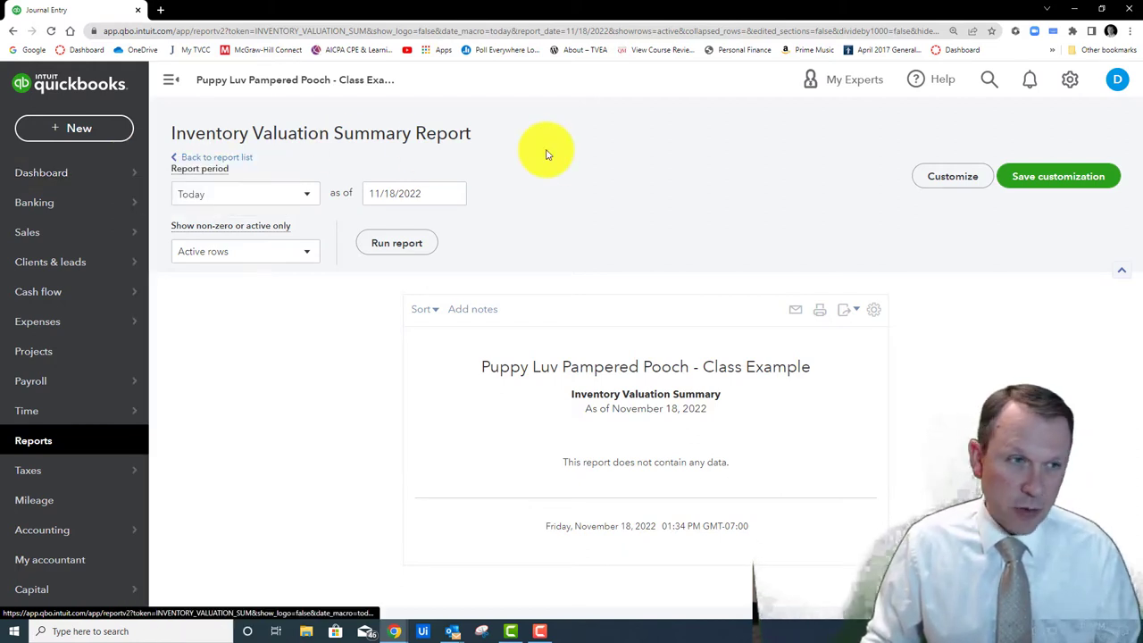
{"action": "left_click", "coordinate": [80, 129]}
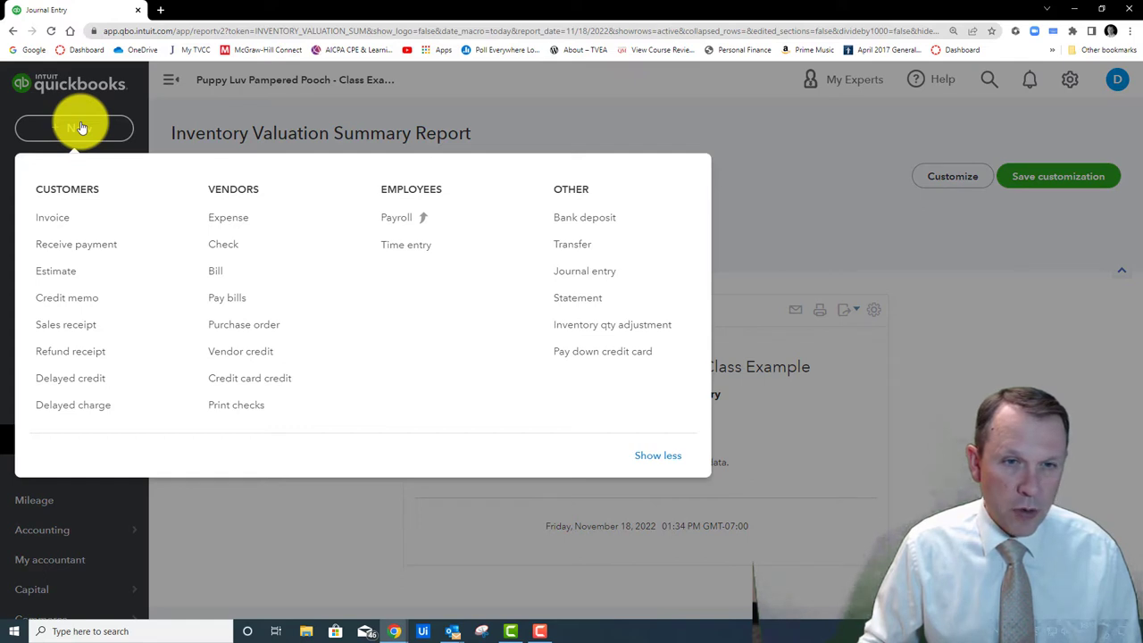
{"action": "left_click", "coordinate": [649, 330]}
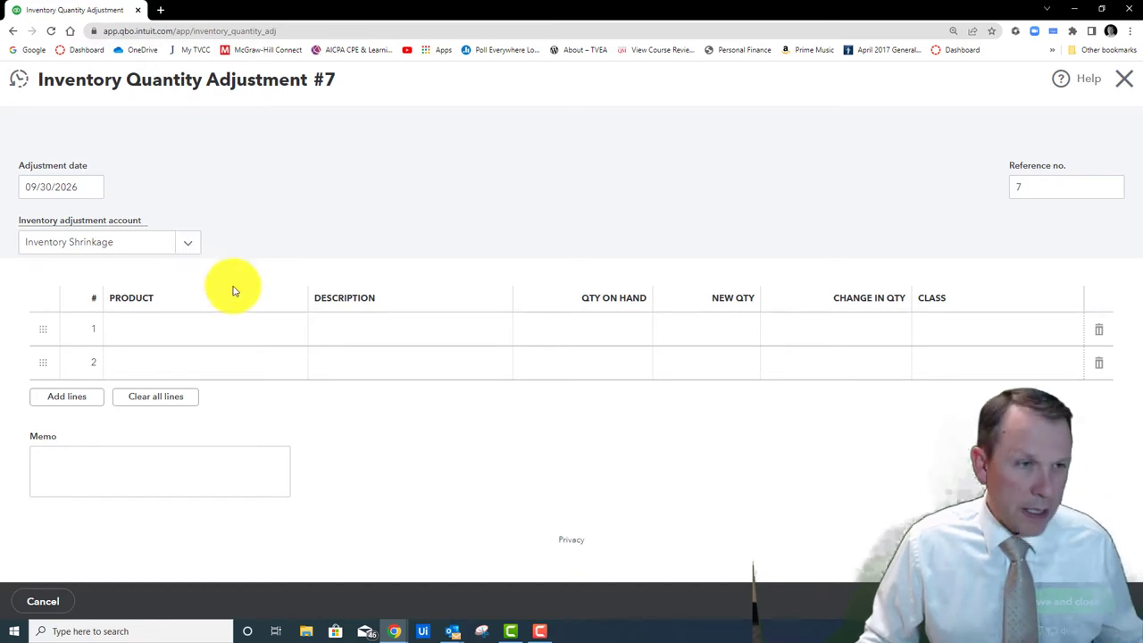
Set Uber-Jive Ball's new quantity to 11 with class Kennel and save the adjustment.
{"action": "left_click", "coordinate": [251, 337]}
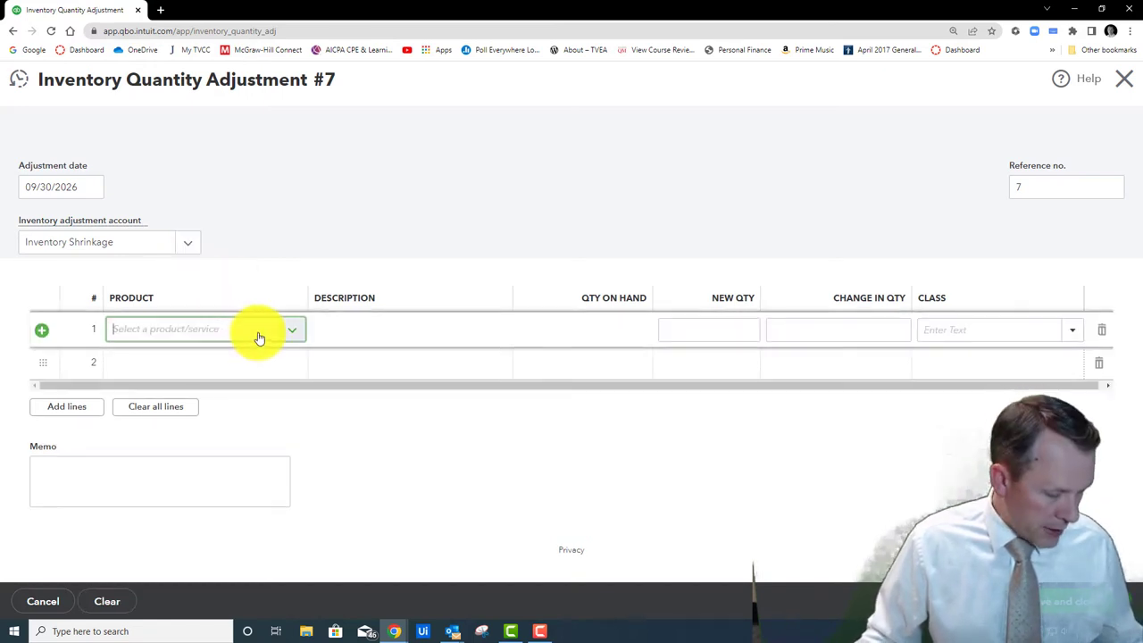
{"action": "left_click", "coordinate": [291, 328]}
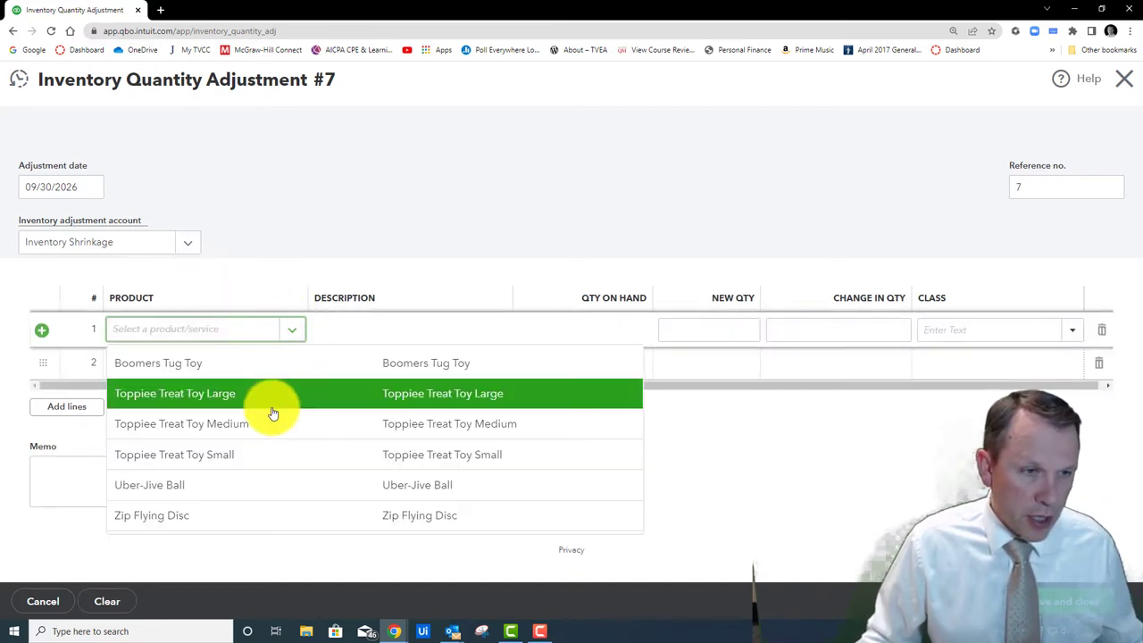
{"action": "left_click", "coordinate": [212, 491]}
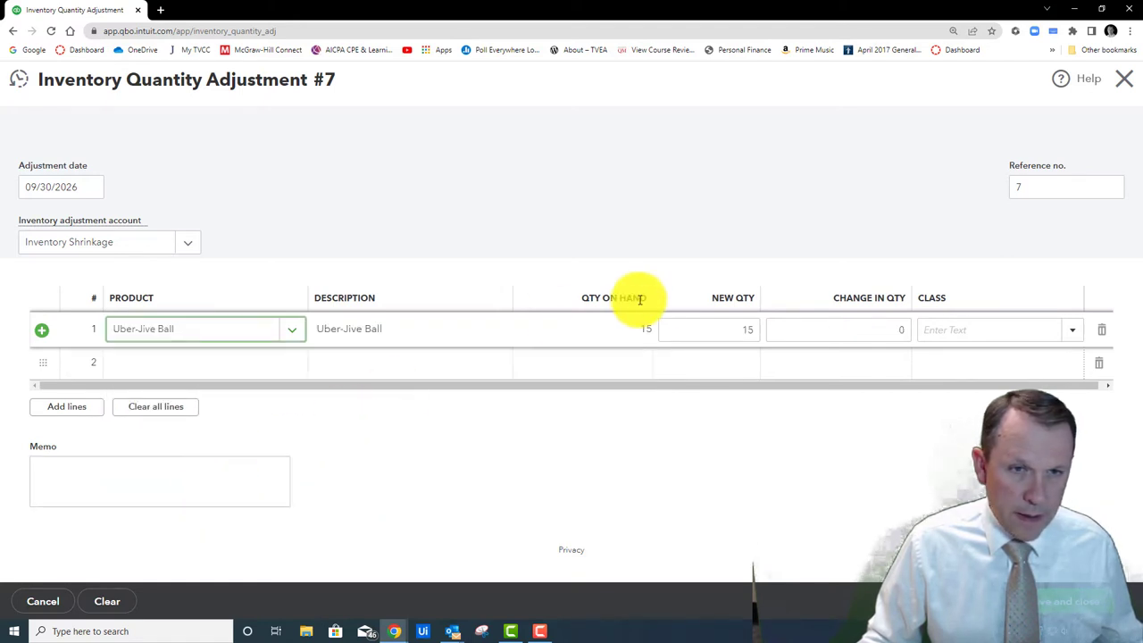
{"action": "left_click", "coordinate": [736, 329]}
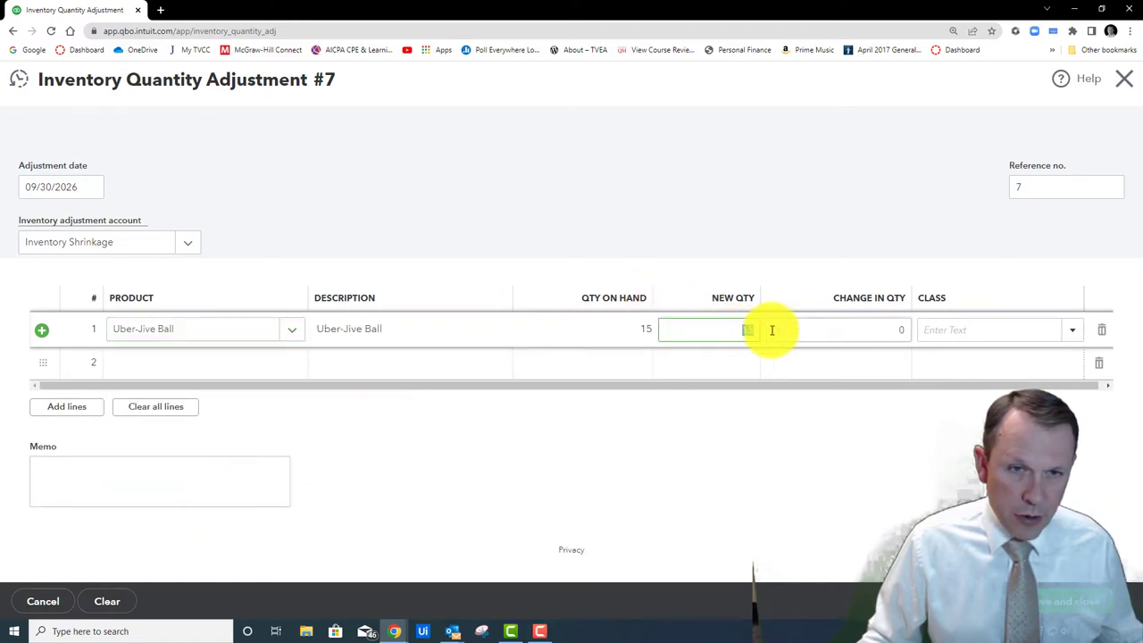
{"action": "type", "text": "11"}
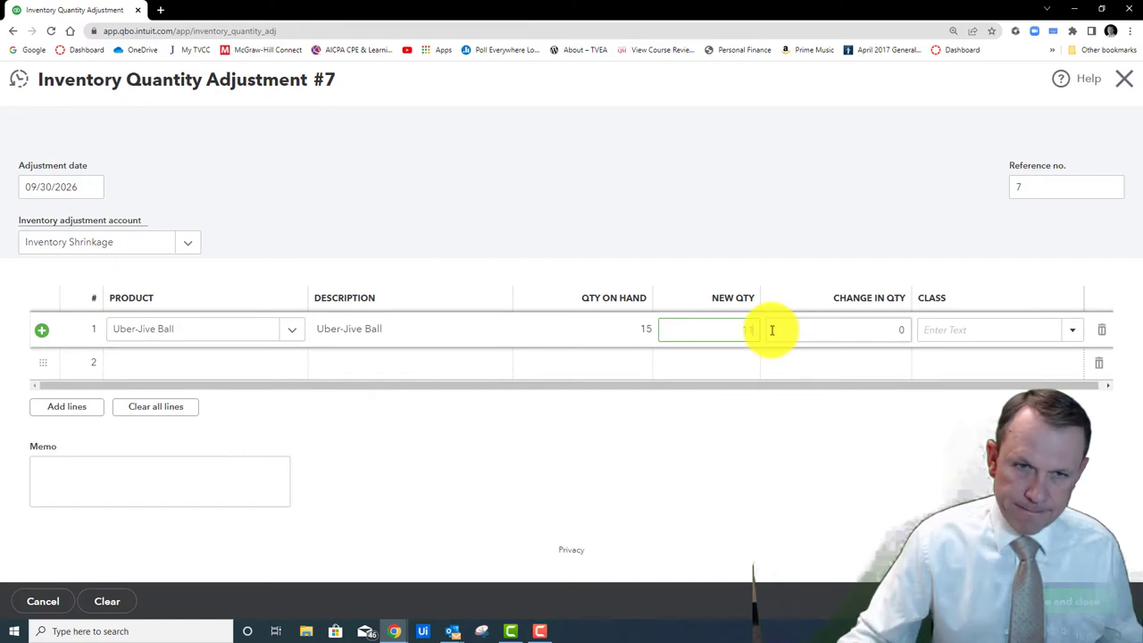
{"action": "left_click", "coordinate": [849, 327]}
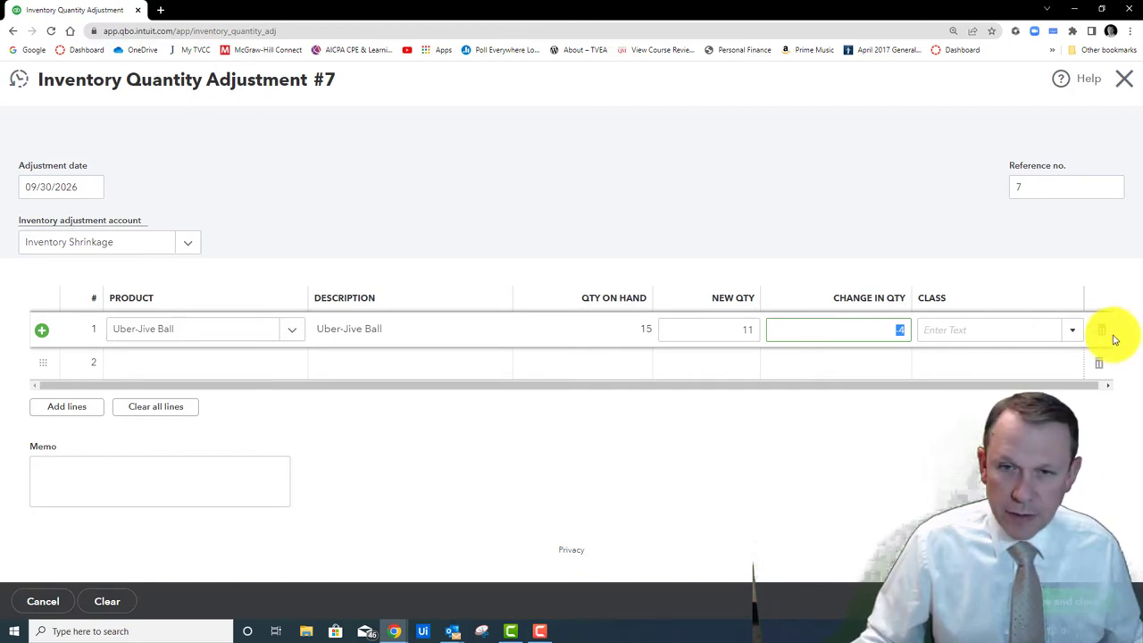
{"action": "left_click", "coordinate": [1075, 331]}
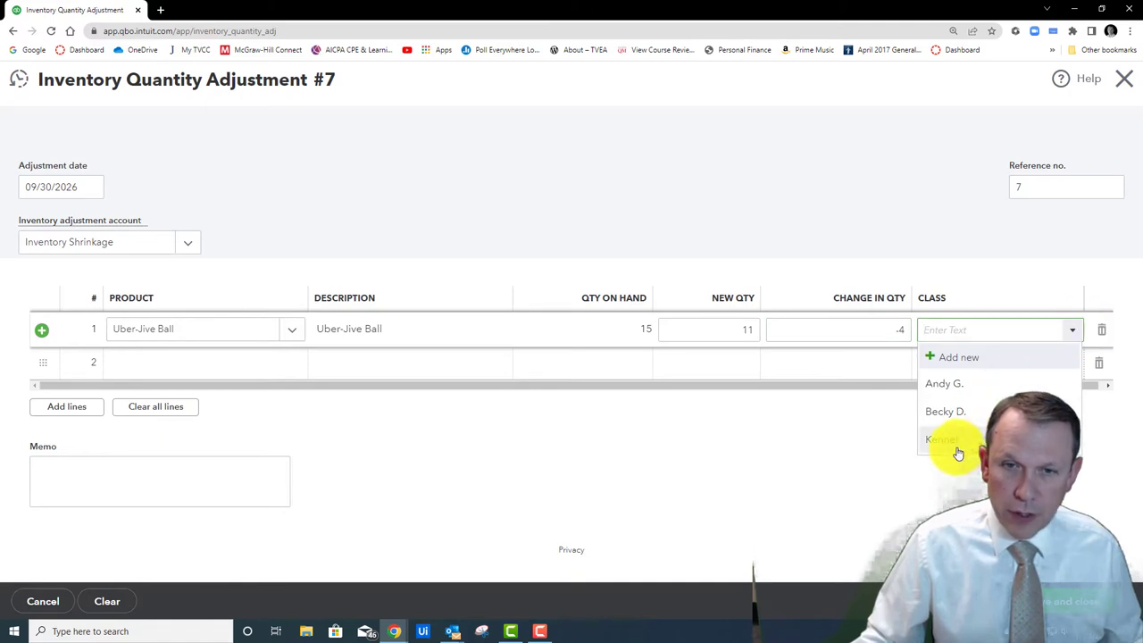
{"action": "left_click", "coordinate": [958, 449]}
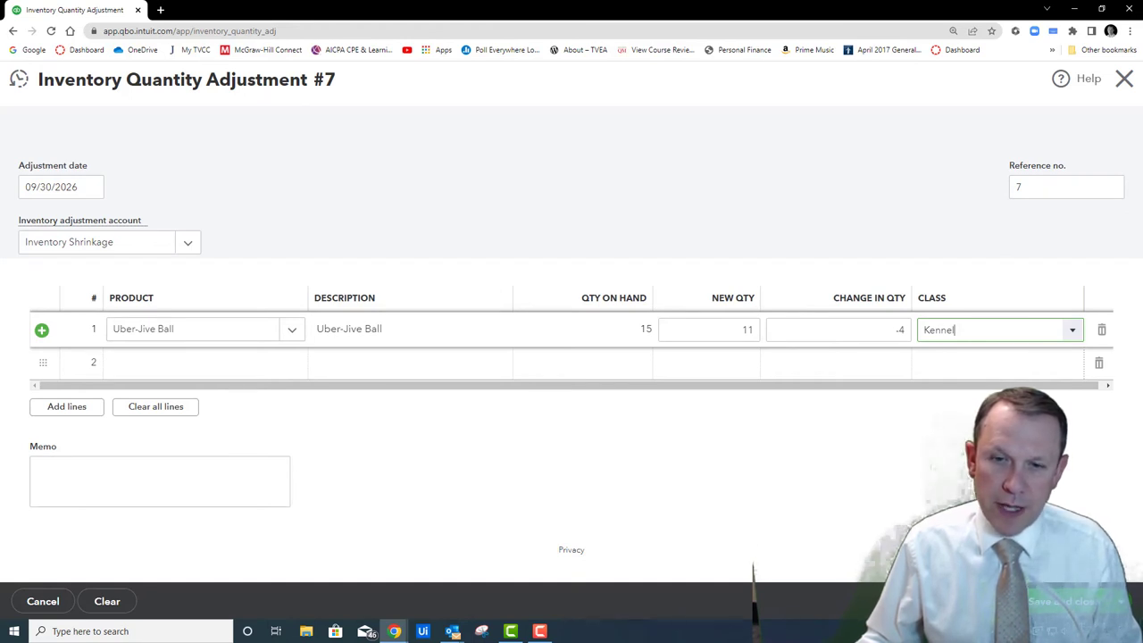
{"action": "left_click", "coordinate": [1083, 603]}
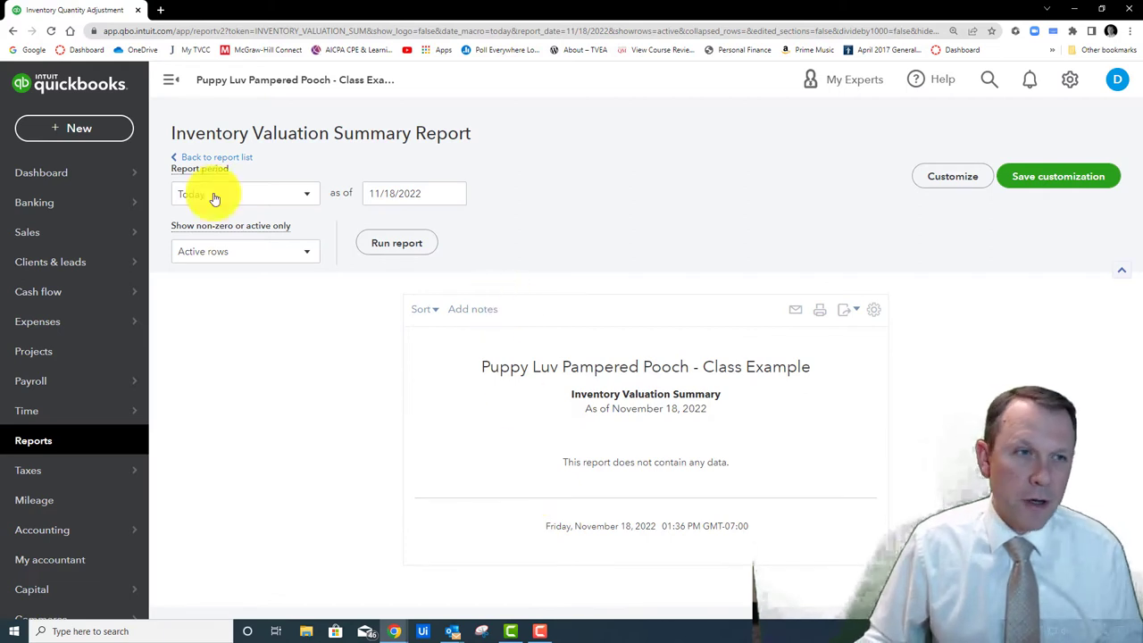
Run the Balance Sheet report with an end date of 09/30/2026.
{"action": "left_click", "coordinate": [210, 158]}
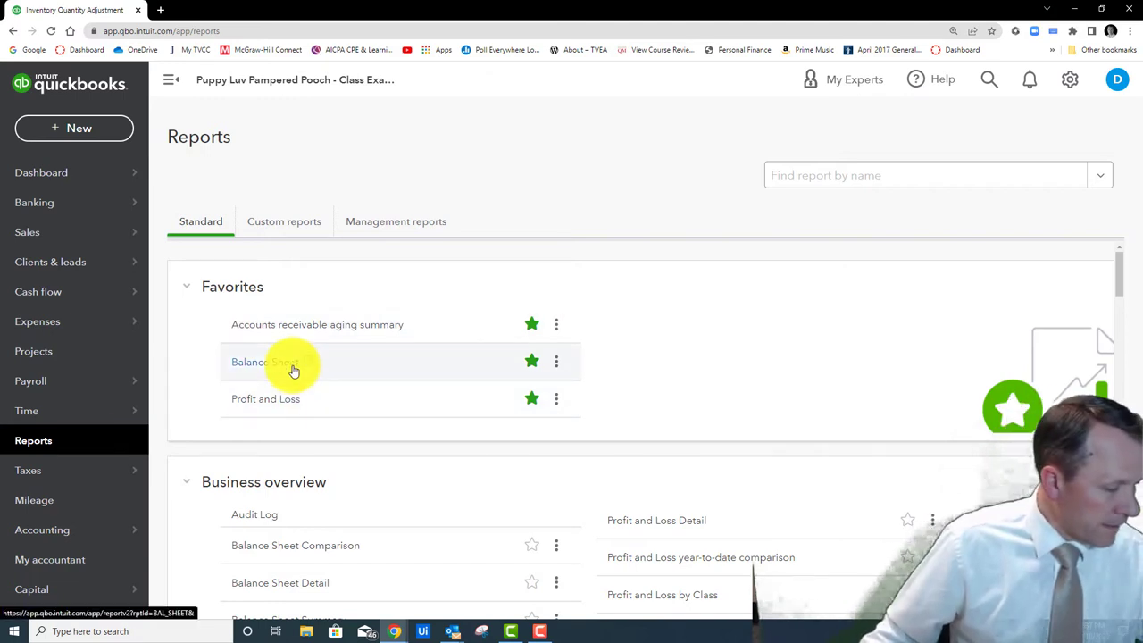
{"action": "left_click", "coordinate": [294, 371]}
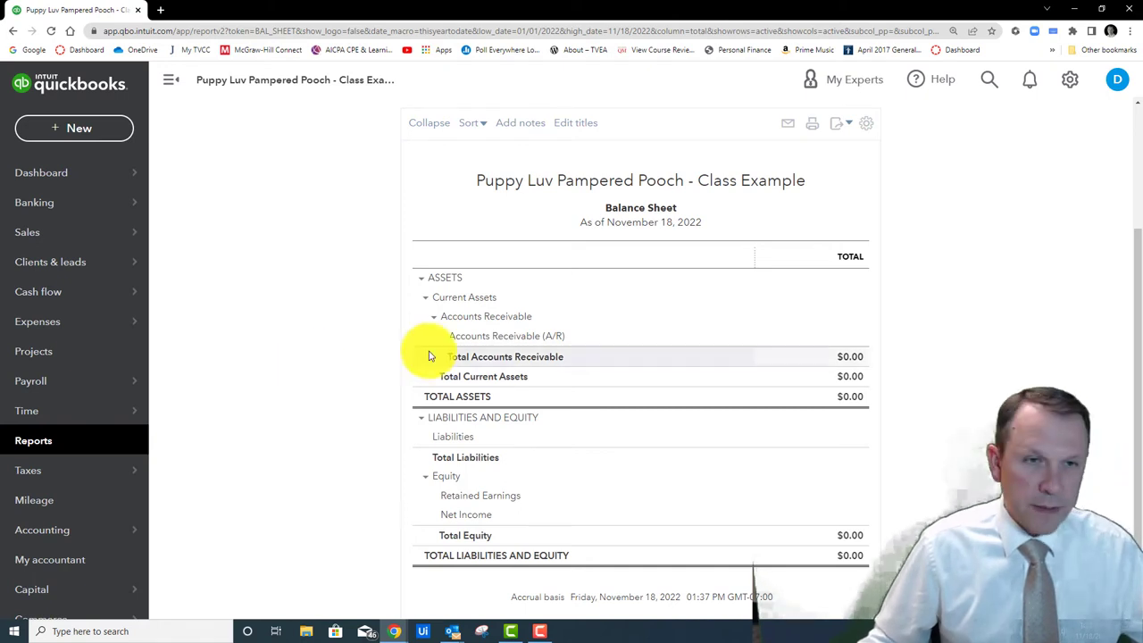
{"action": "scroll", "coordinate": [446, 262], "scroll_direction": "up", "scroll_amount": 3}
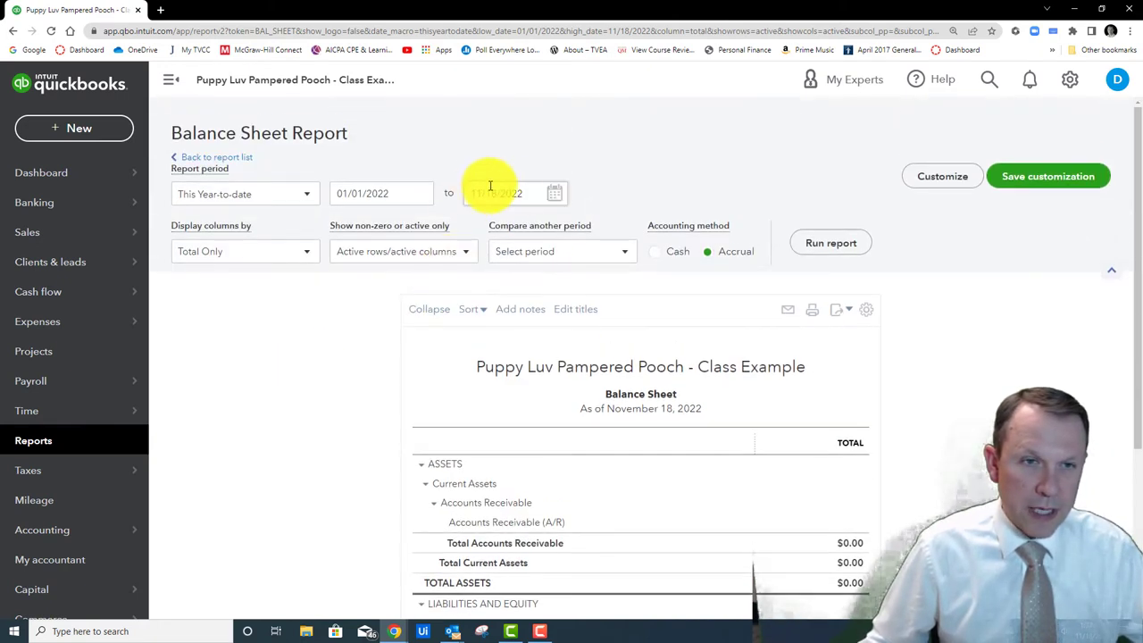
{"action": "left_click", "coordinate": [527, 186]}
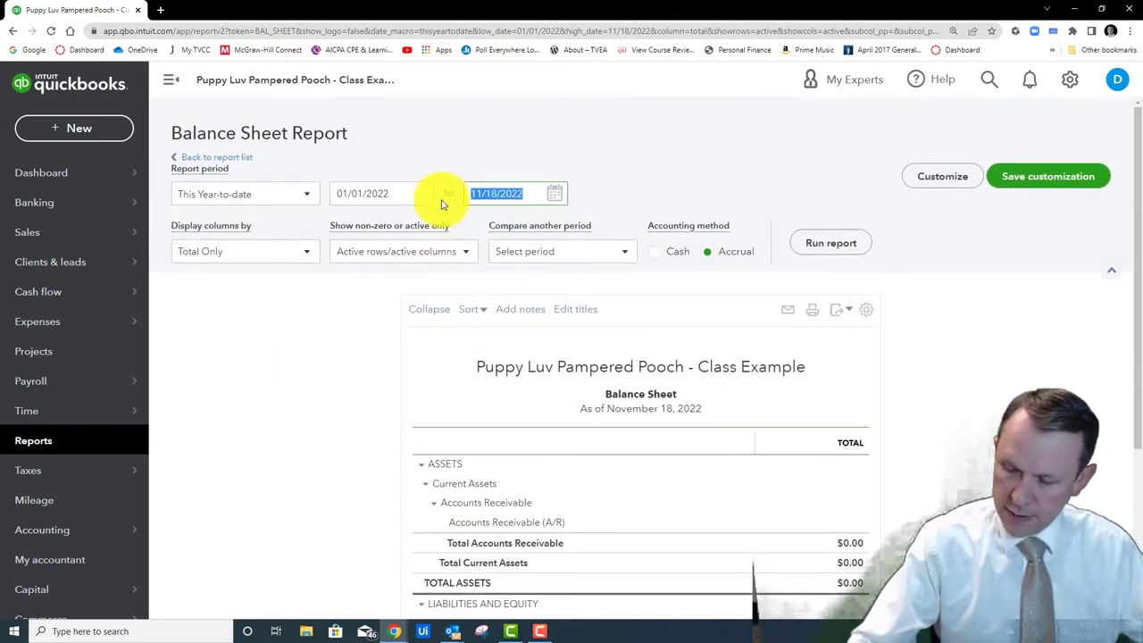
{"action": "type", "text": "09/30/"}
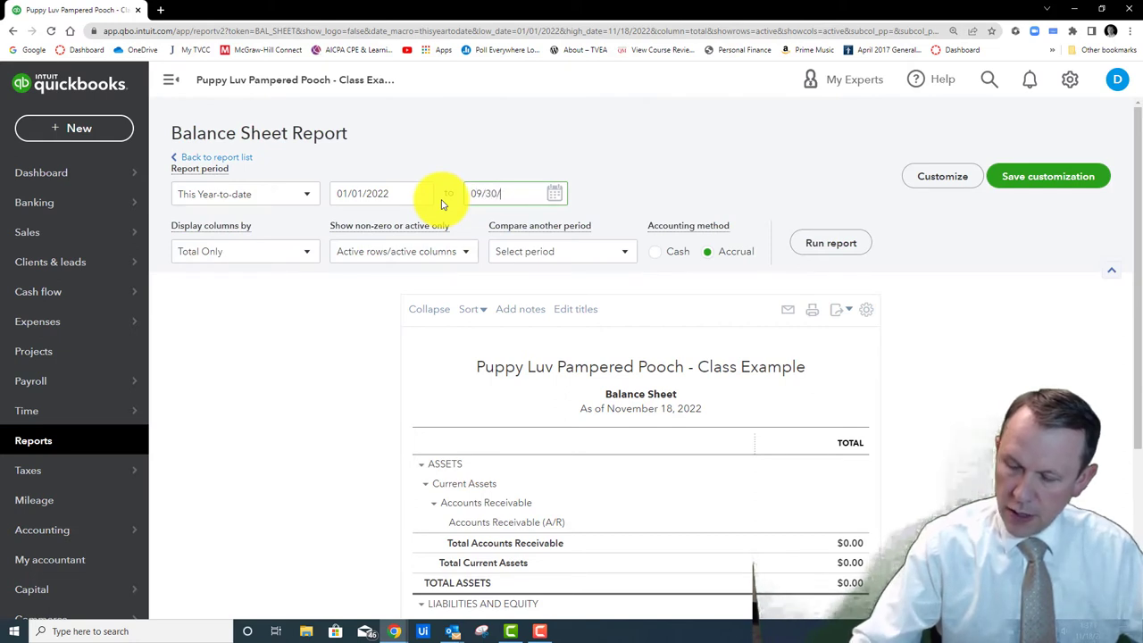
{"action": "type", "text": "26"}
{"action": "left_click", "coordinate": [332, 318]}
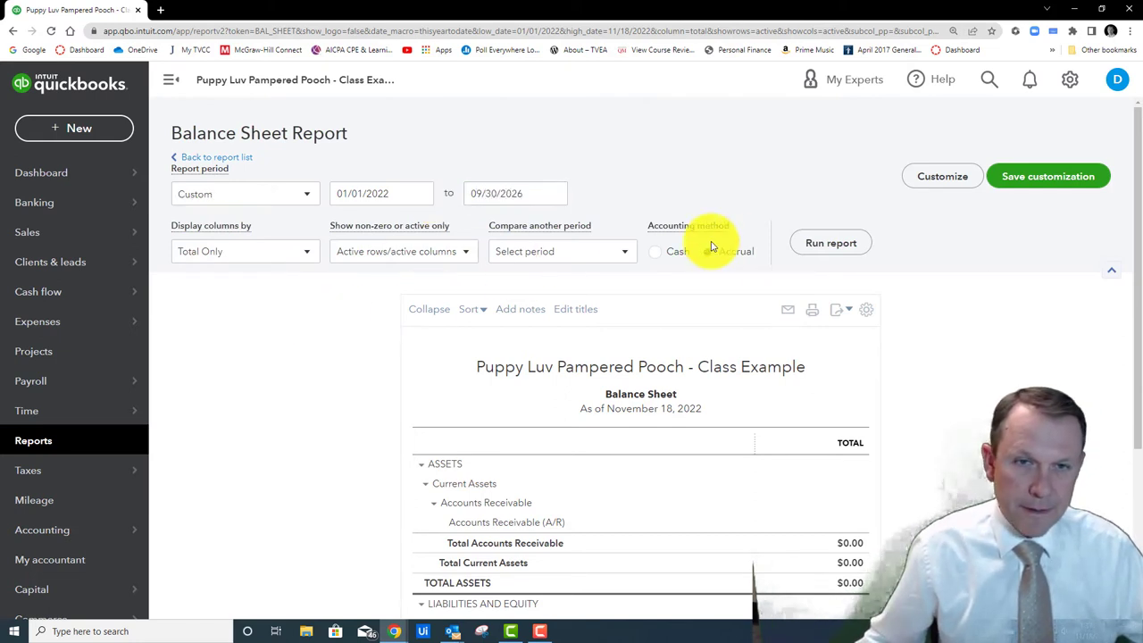
{"action": "left_click", "coordinate": [820, 245]}
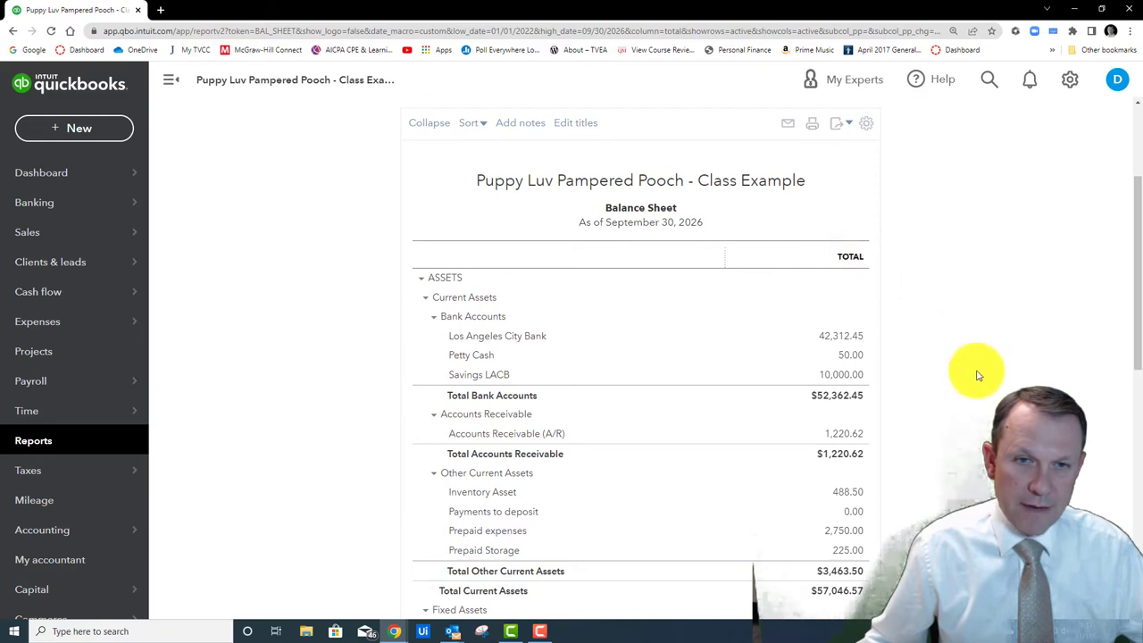
{"action": "scroll", "coordinate": [977, 375], "scroll_direction": "down", "scroll_amount": 9}
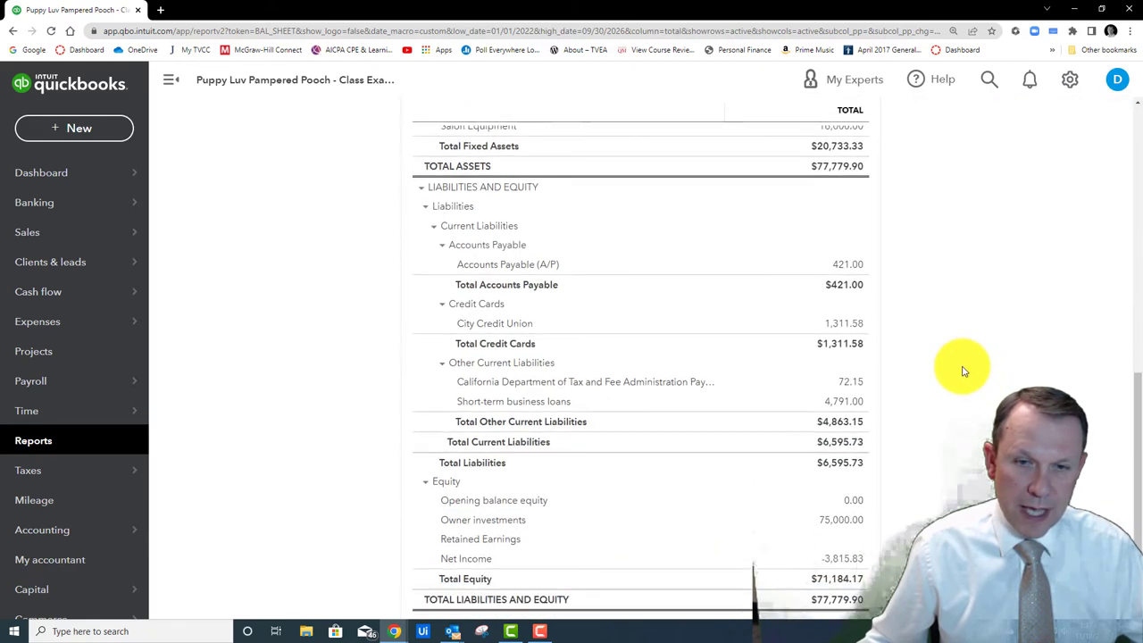
{"action": "scroll", "coordinate": [964, 369], "scroll_direction": "up", "scroll_amount": 3}
{"action": "scroll", "coordinate": [965, 371], "scroll_direction": "up", "scroll_amount": 6}
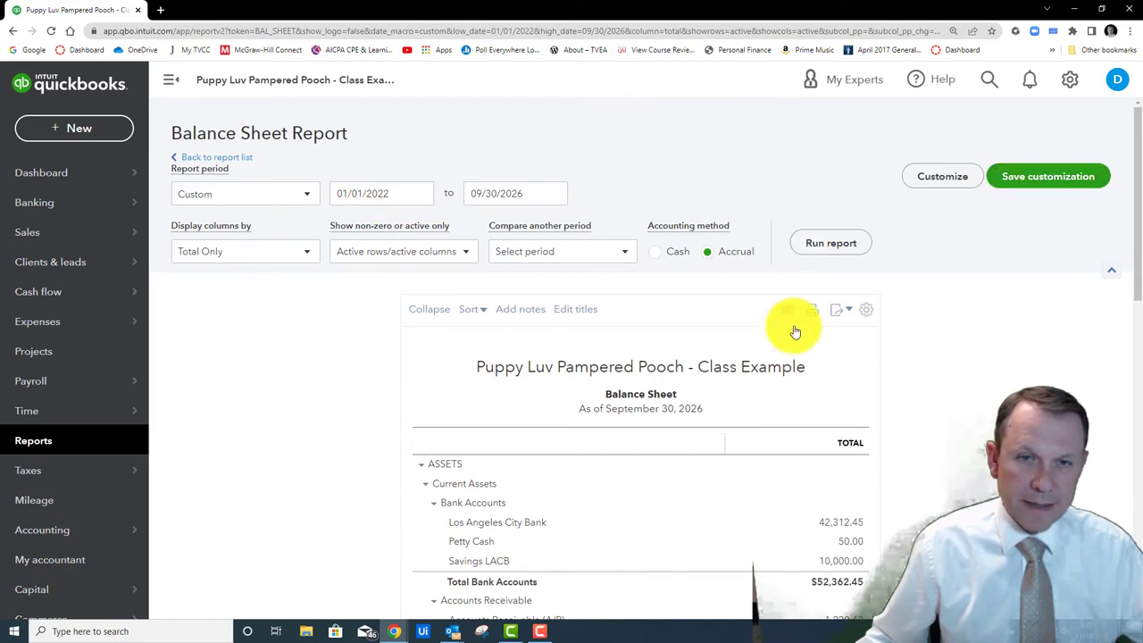
Export the Balance Sheet to Excel and return to the reports list.
{"action": "left_click", "coordinate": [851, 314]}
{"action": "left_click", "coordinate": [756, 335]}
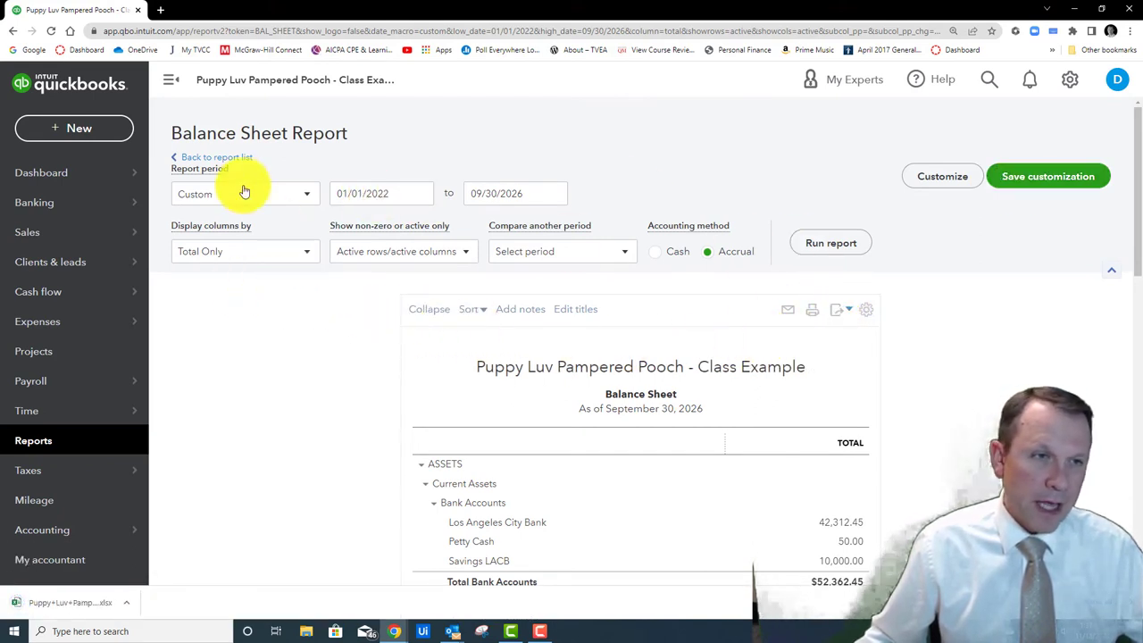
{"action": "left_click", "coordinate": [223, 158]}
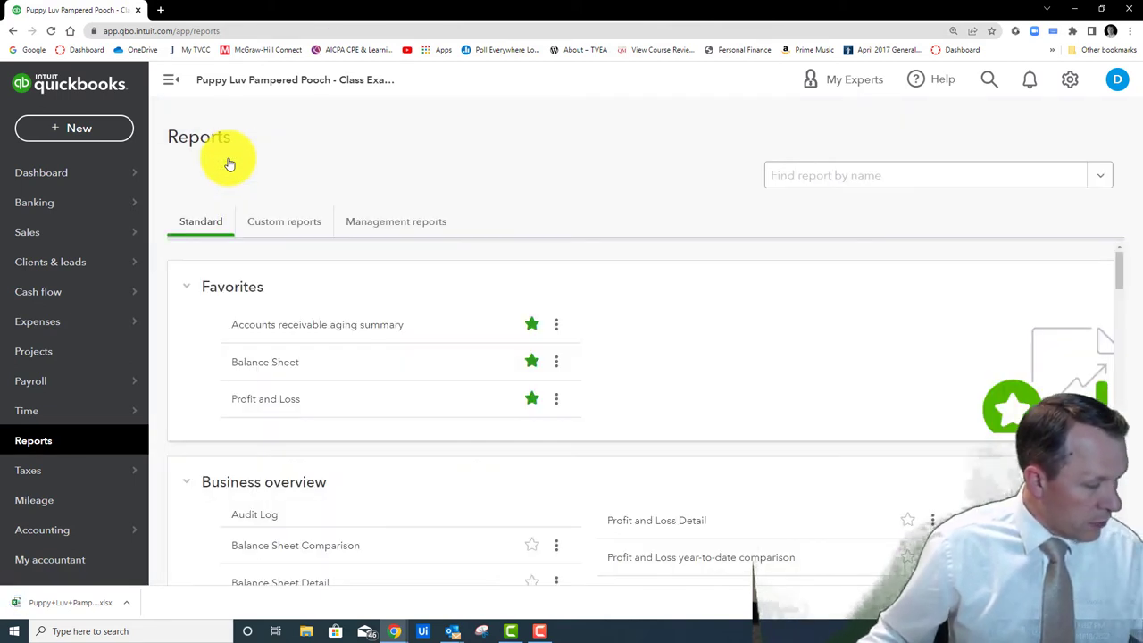
{"action": "left_click", "coordinate": [279, 370]}
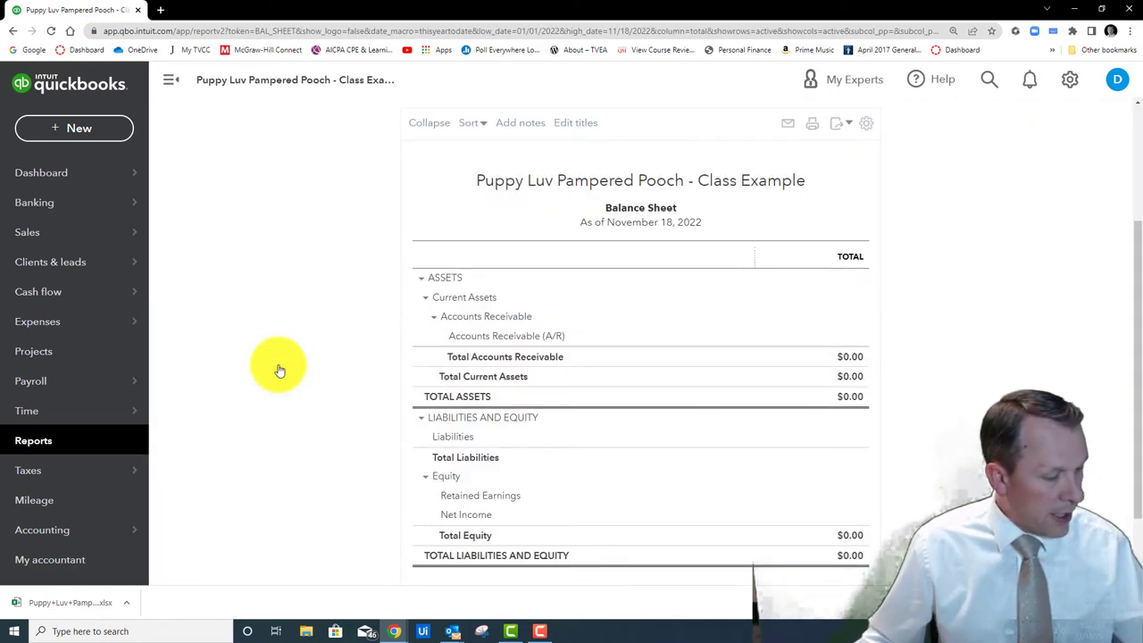
{"action": "scroll", "coordinate": [658, 178], "scroll_direction": "up", "scroll_amount": 2}
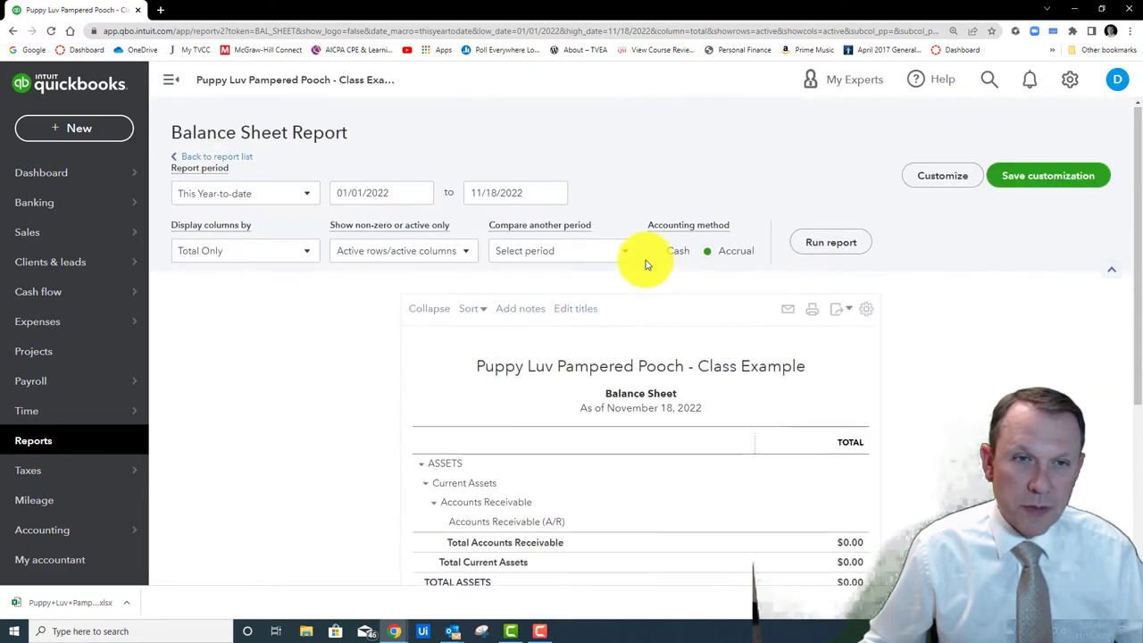
{"action": "left_click", "coordinate": [527, 194]}
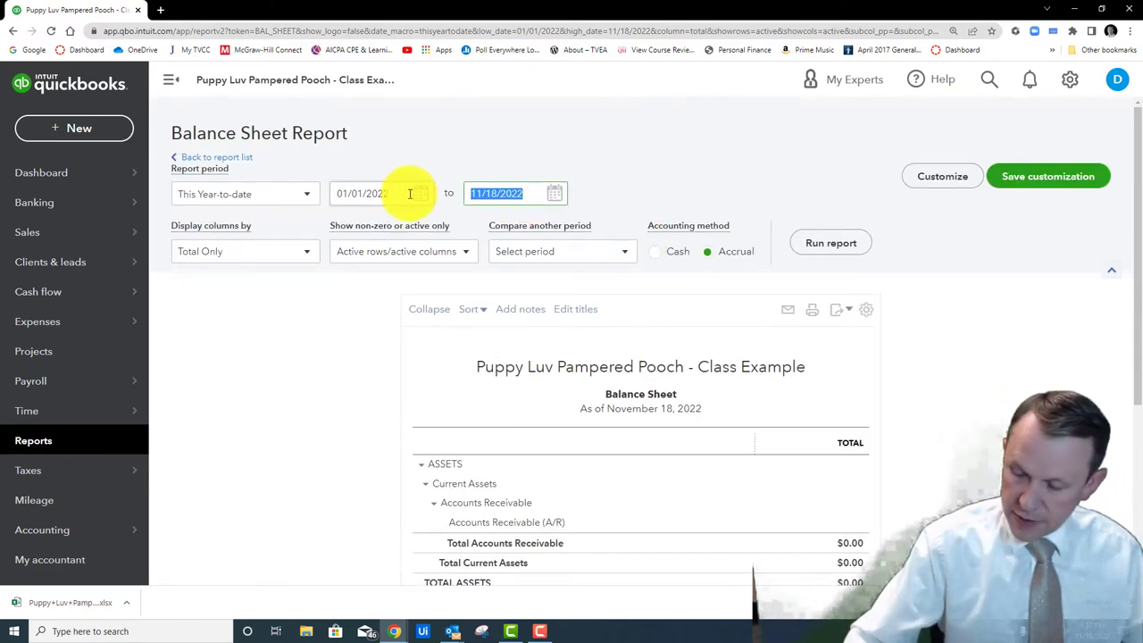
{"action": "type", "text": "09/30/"}
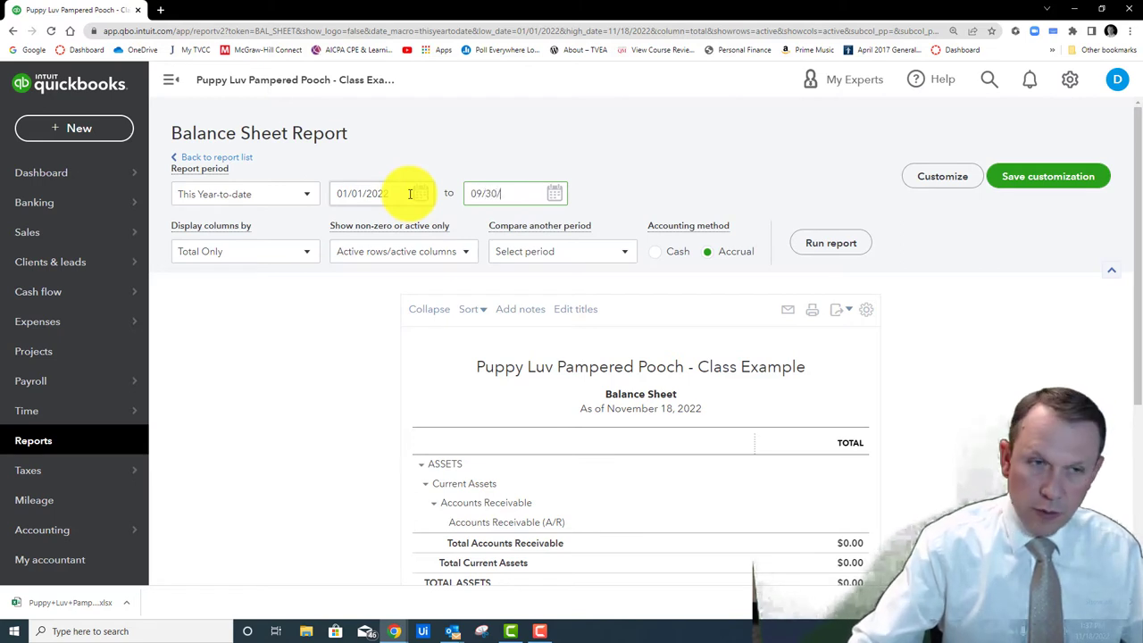
{"action": "type", "text": "26"}
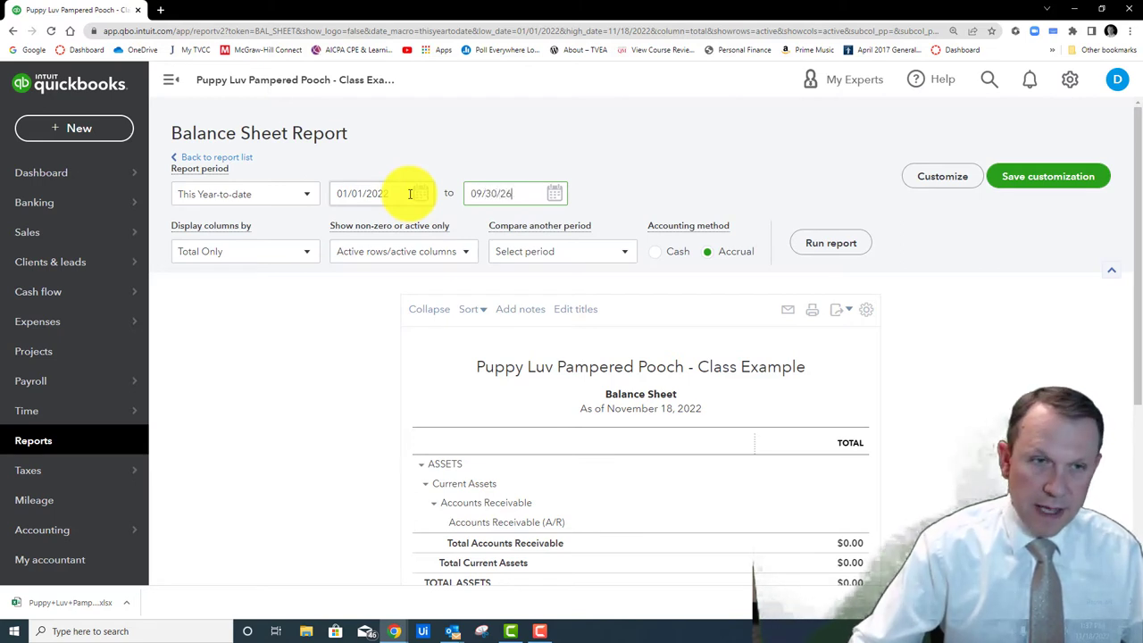
{"action": "left_click", "coordinate": [844, 244]}
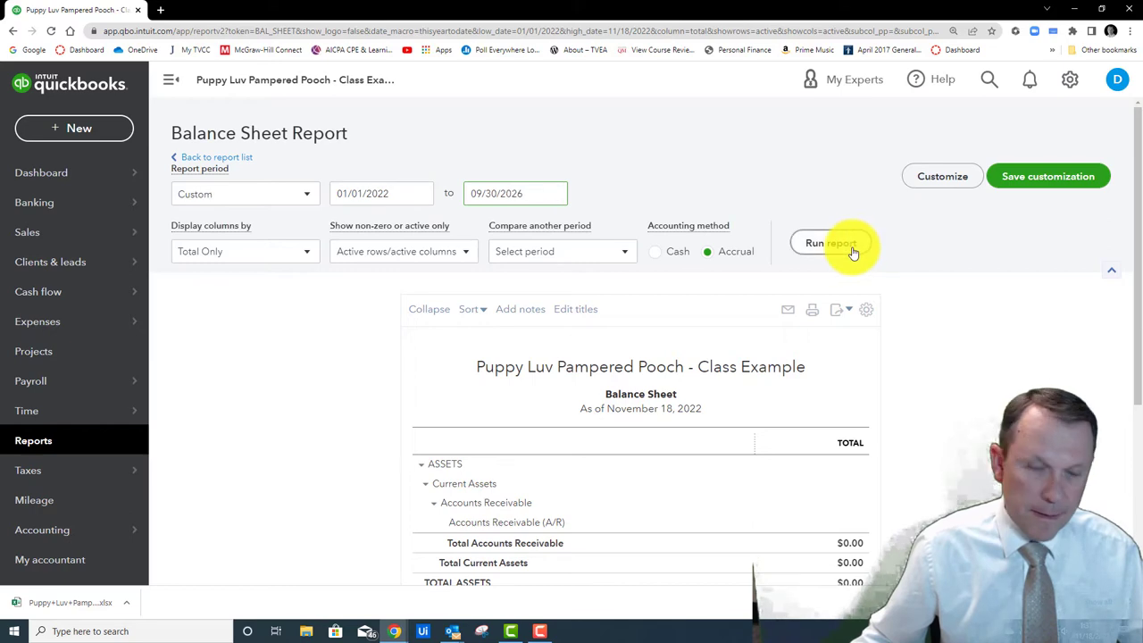
{"action": "scroll", "coordinate": [853, 254], "scroll_direction": "down", "scroll_amount": 2}
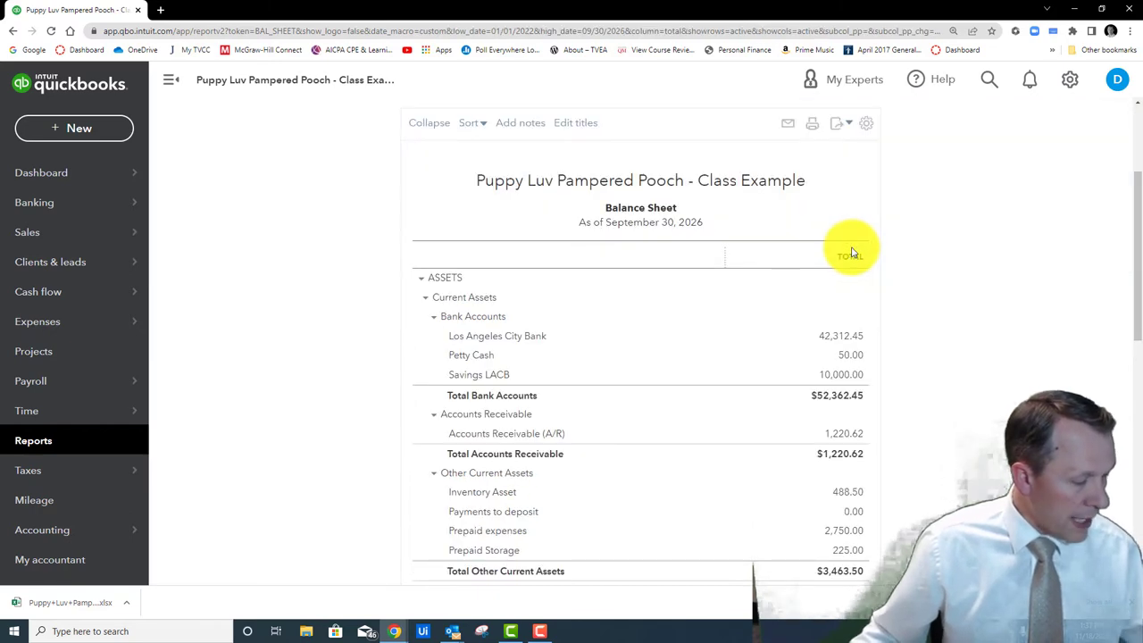
{"action": "scroll", "coordinate": [842, 294], "scroll_direction": "down", "scroll_amount": 4}
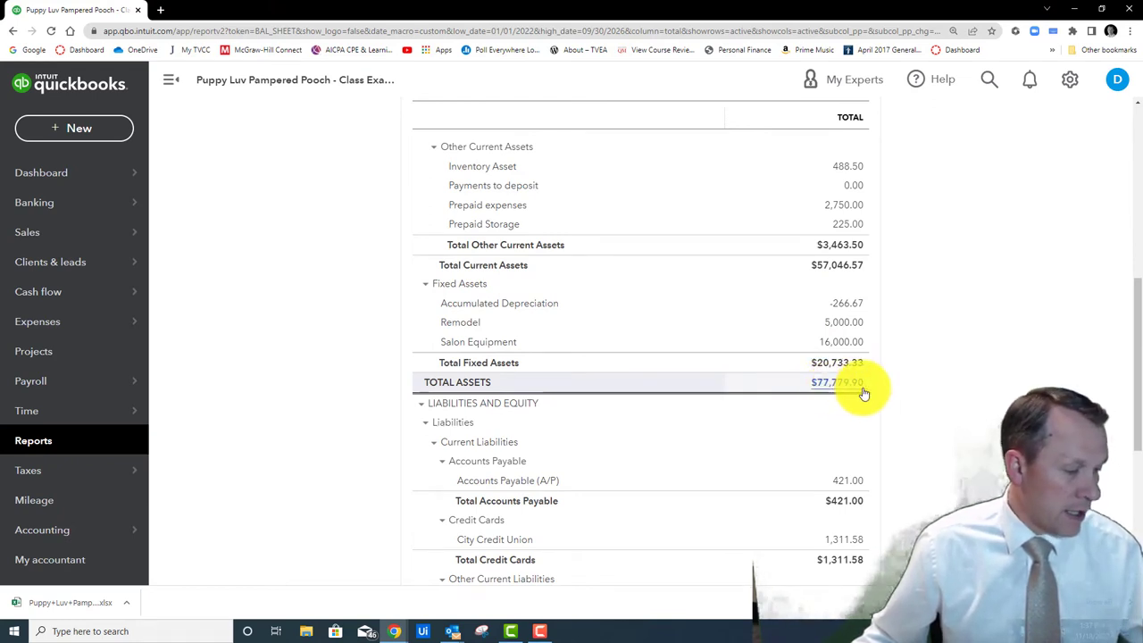
{"action": "scroll", "coordinate": [865, 393], "scroll_direction": "down", "scroll_amount": 3}
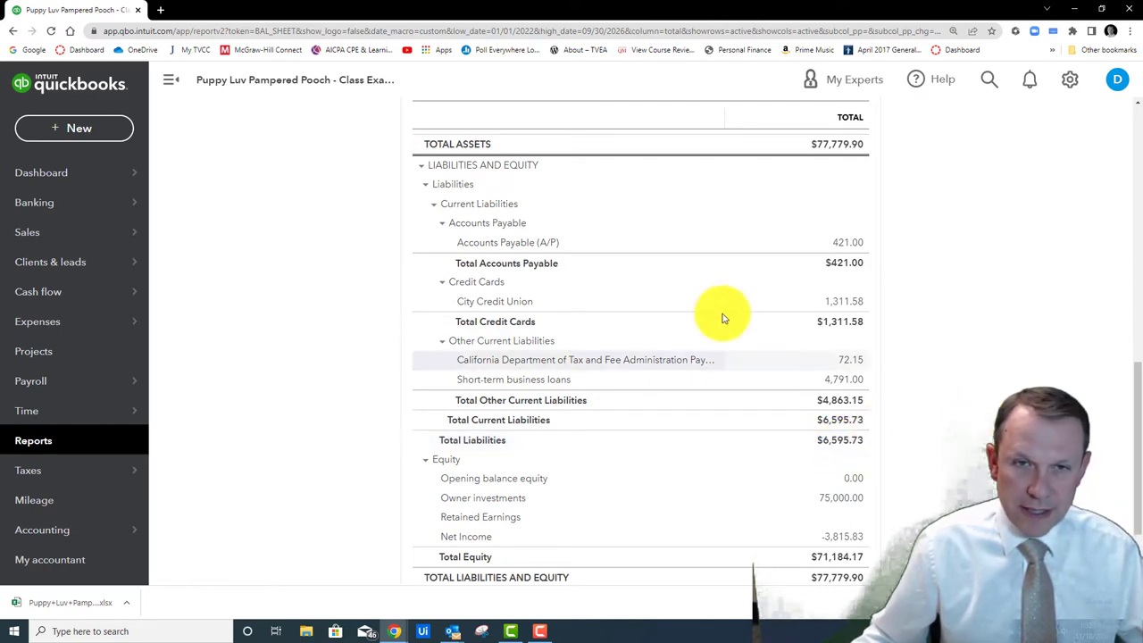
{"action": "scroll", "coordinate": [719, 315], "scroll_direction": "up", "scroll_amount": 9}
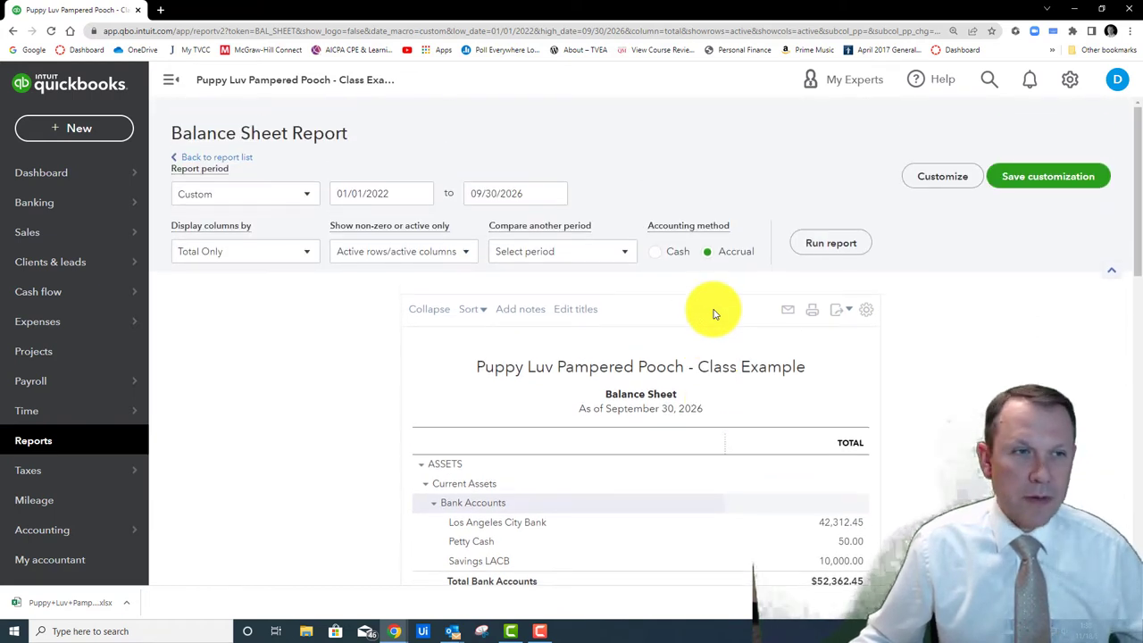
{"action": "left_click", "coordinate": [232, 159]}
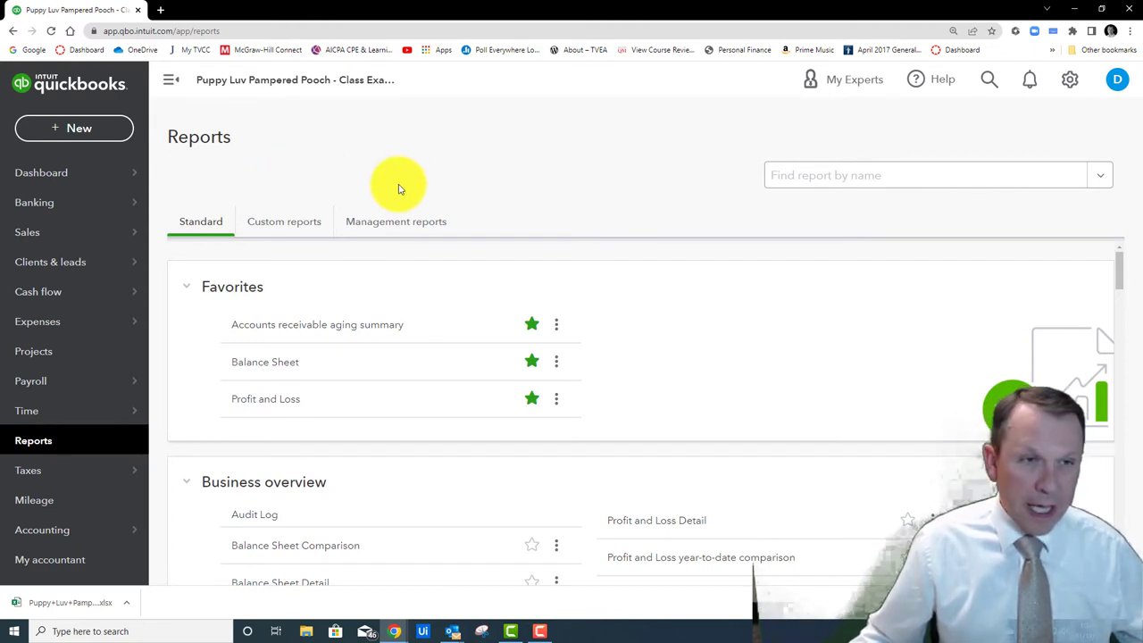
Open Profit and Loss and enter the period 07/01/26 to 09/30/26.
{"action": "left_click", "coordinate": [271, 401]}
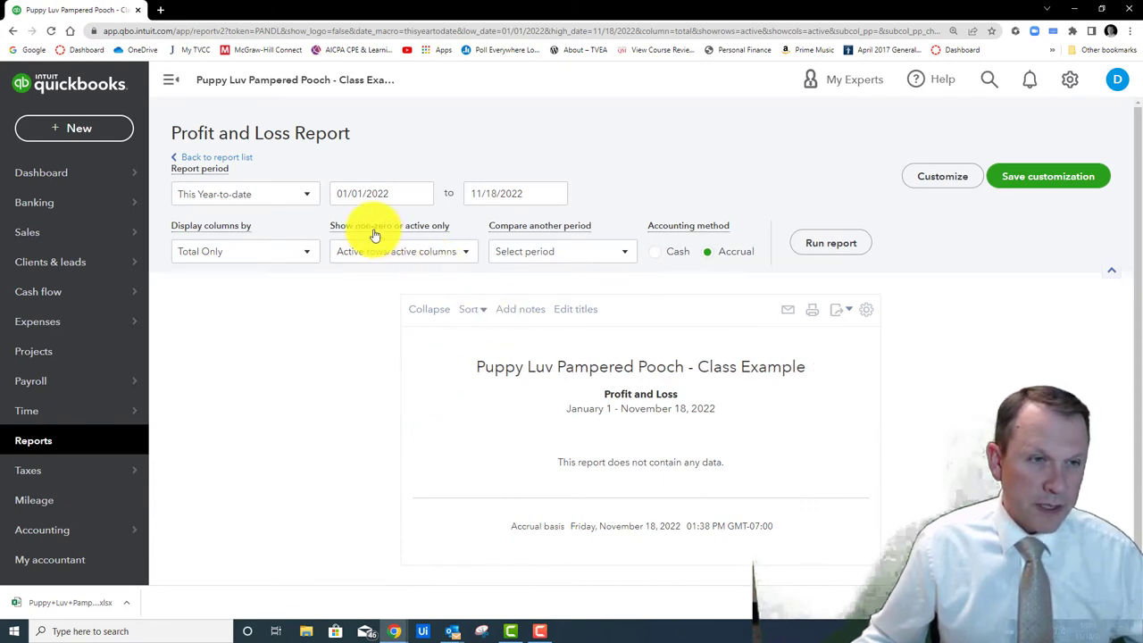
{"action": "left_click", "coordinate": [387, 191]}
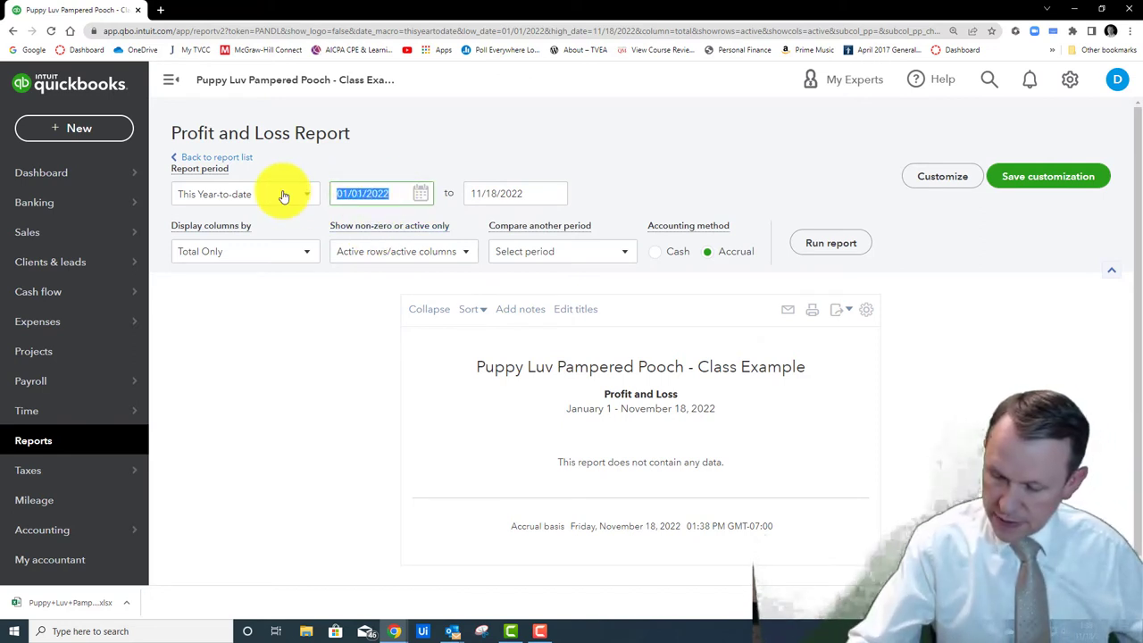
{"action": "type", "text": "07/01/2"}
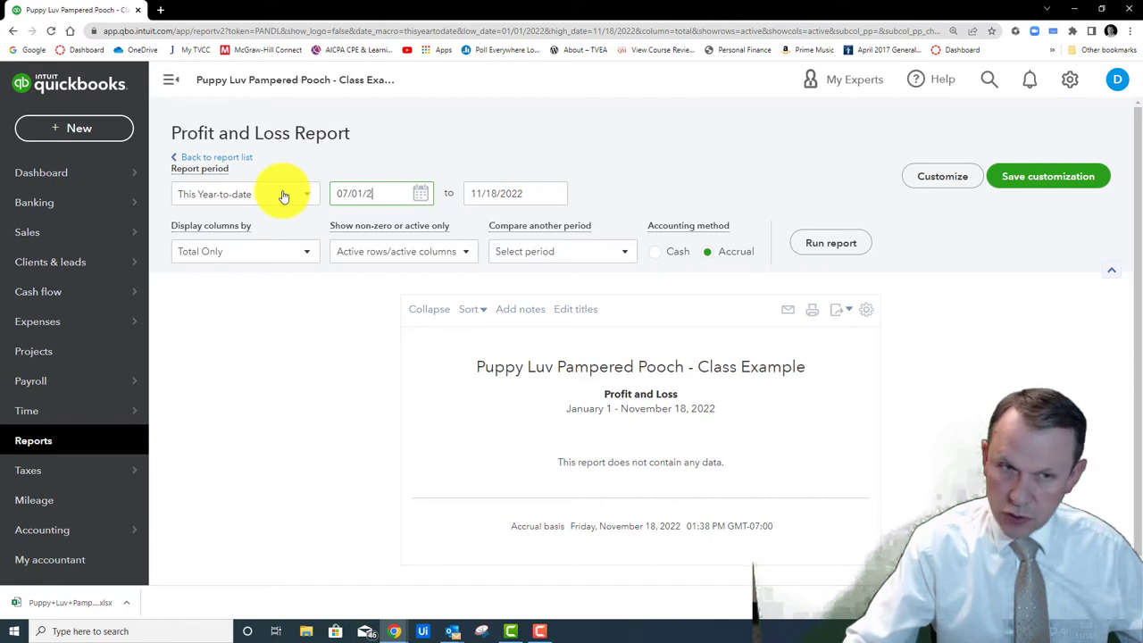
{"action": "type", "text": "6"}
{"action": "left_click", "coordinate": [518, 193]}
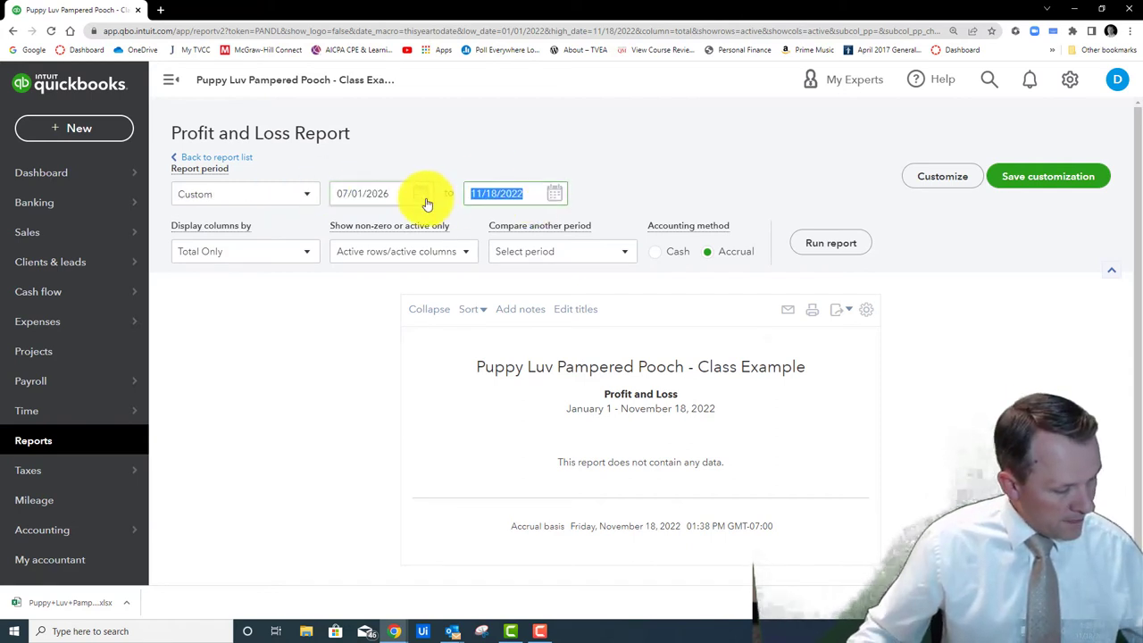
{"action": "type", "text": "09/3"}
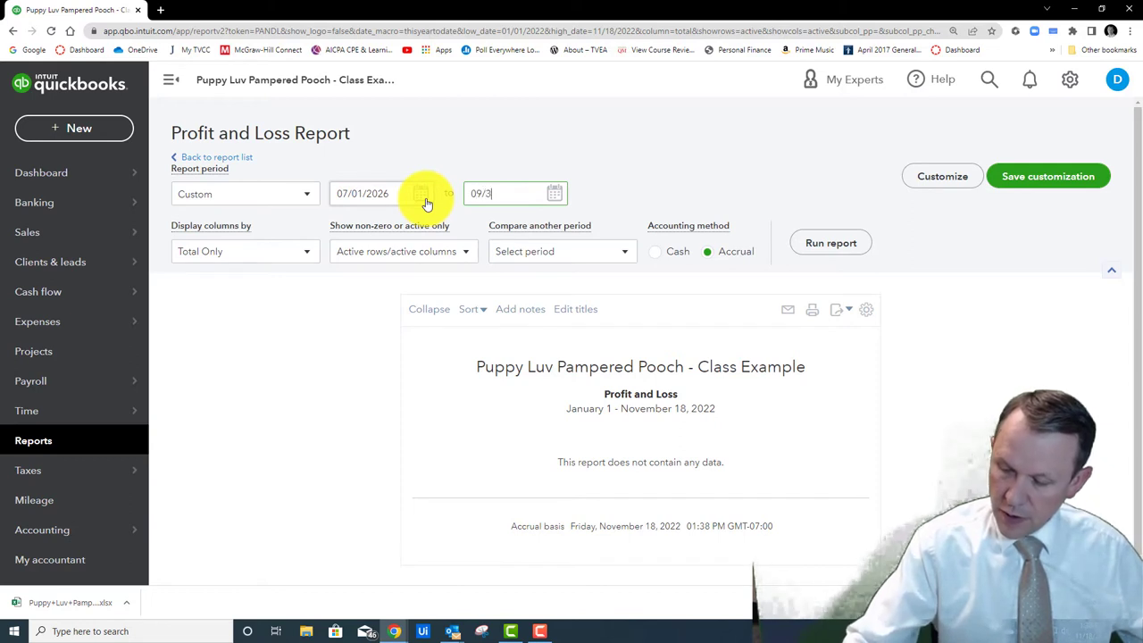
{"action": "type", "text": "0/26"}
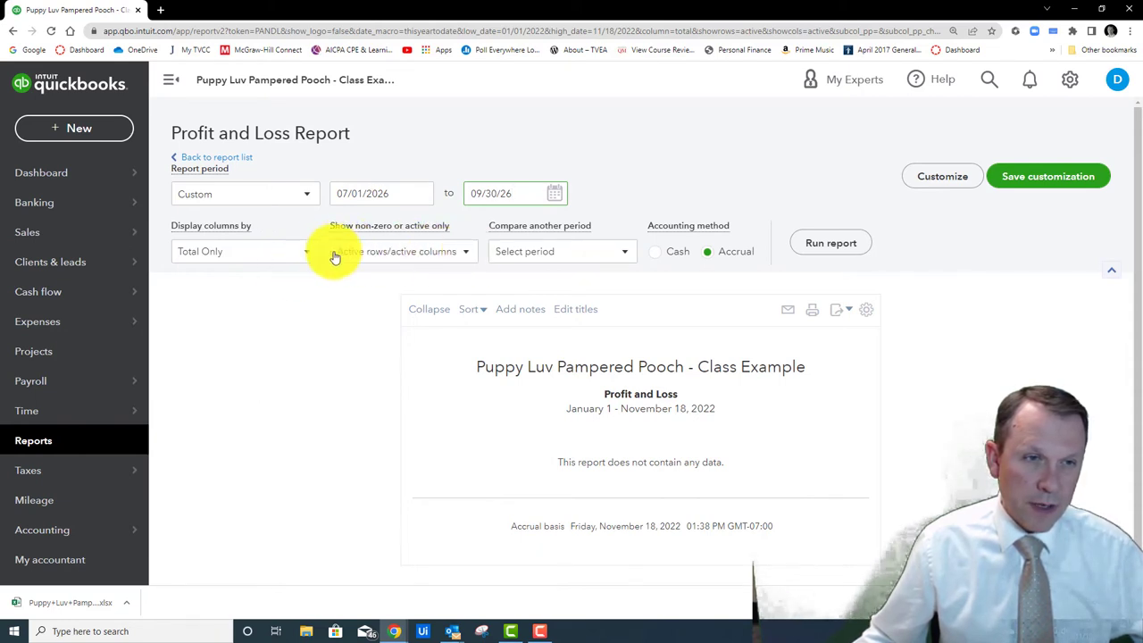
Add a % of Income comparison column and rerun the July–September 2026 Profit and Loss.
{"action": "left_click", "coordinate": [305, 253]}
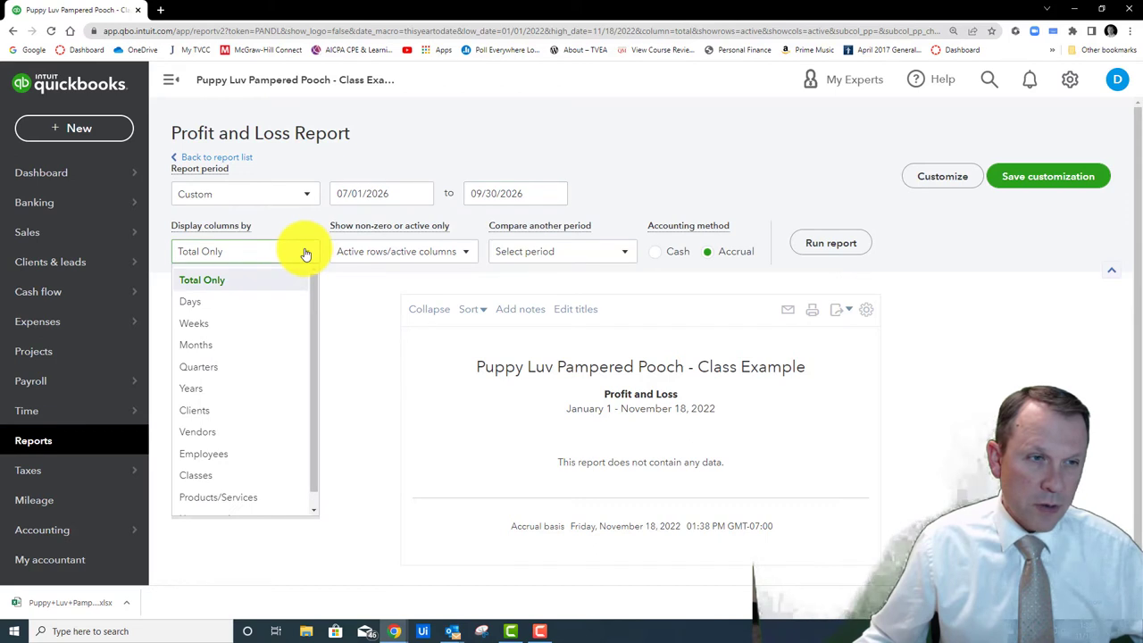
{"action": "left_click", "coordinate": [467, 254]}
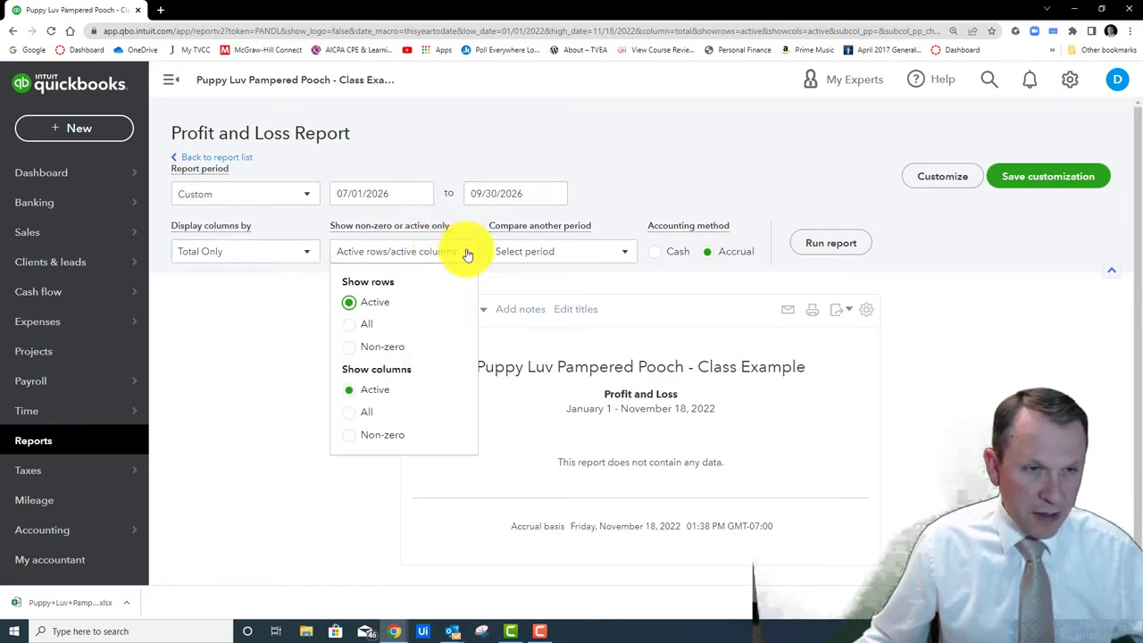
{"action": "left_click", "coordinate": [635, 255]}
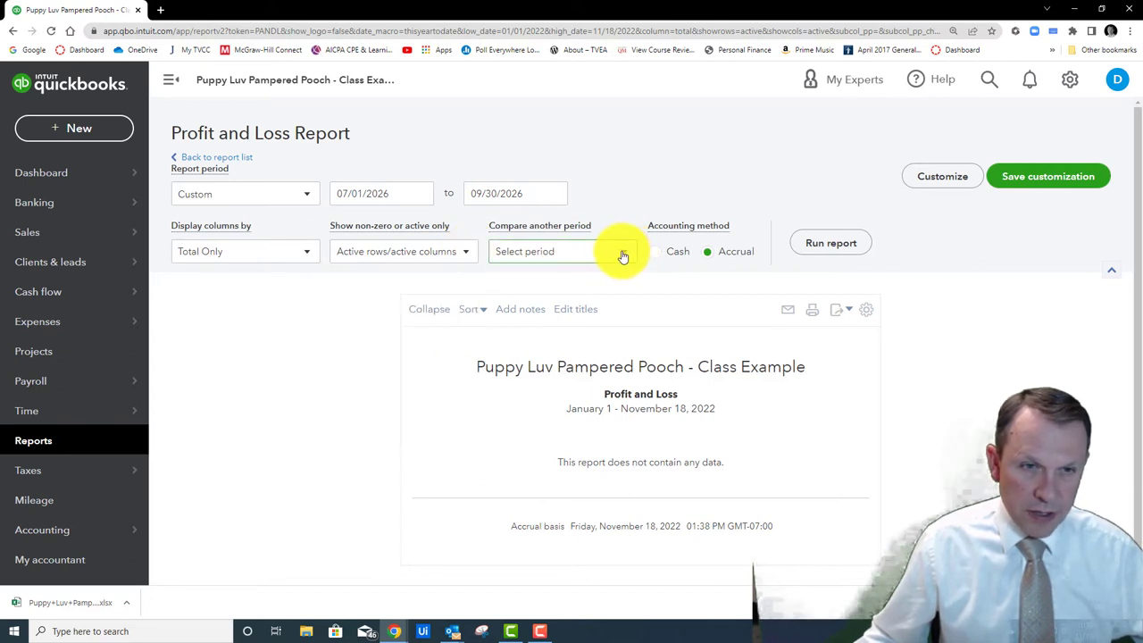
{"action": "left_click", "coordinate": [624, 256]}
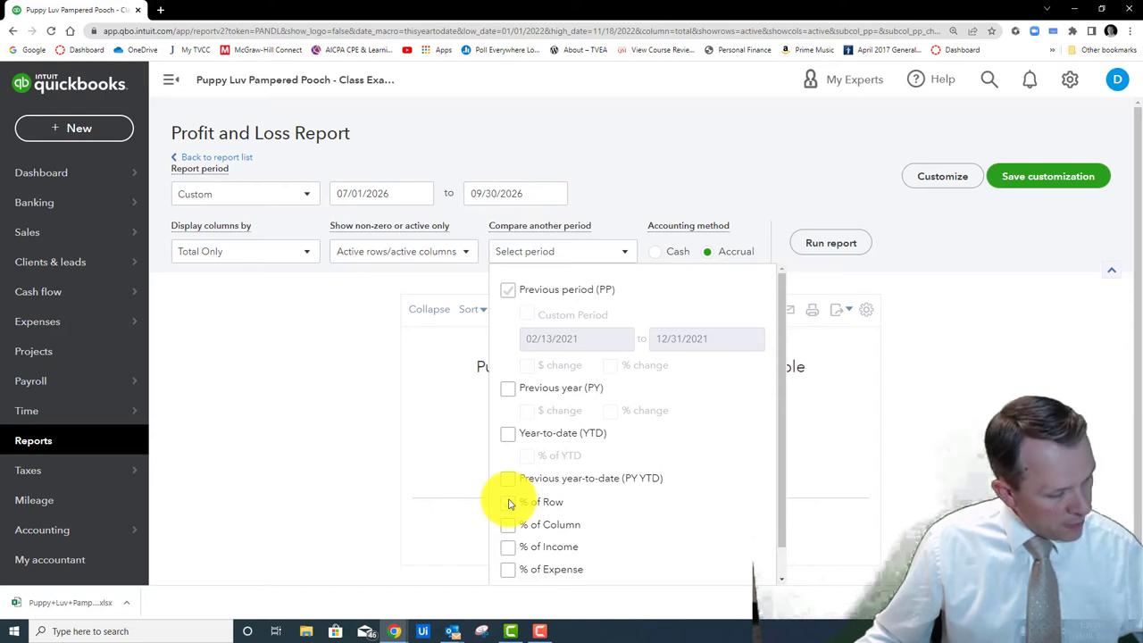
{"action": "left_click", "coordinate": [508, 549]}
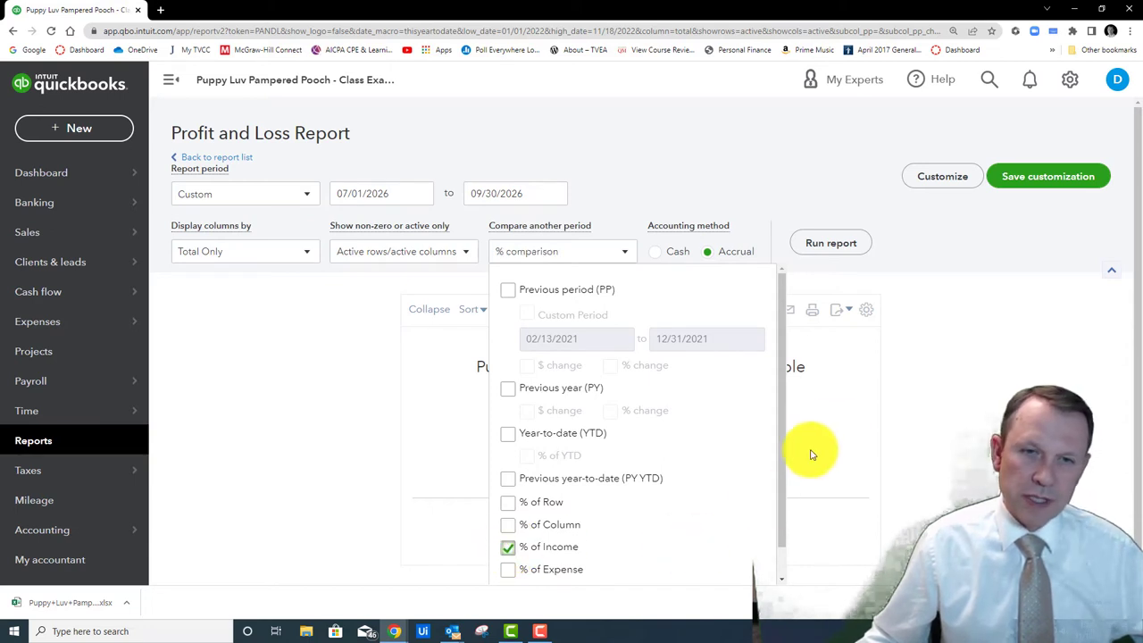
{"action": "scroll", "coordinate": [690, 423], "scroll_direction": "down", "scroll_amount": 1}
{"action": "scroll", "coordinate": [853, 442], "scroll_direction": "down", "scroll_amount": 1}
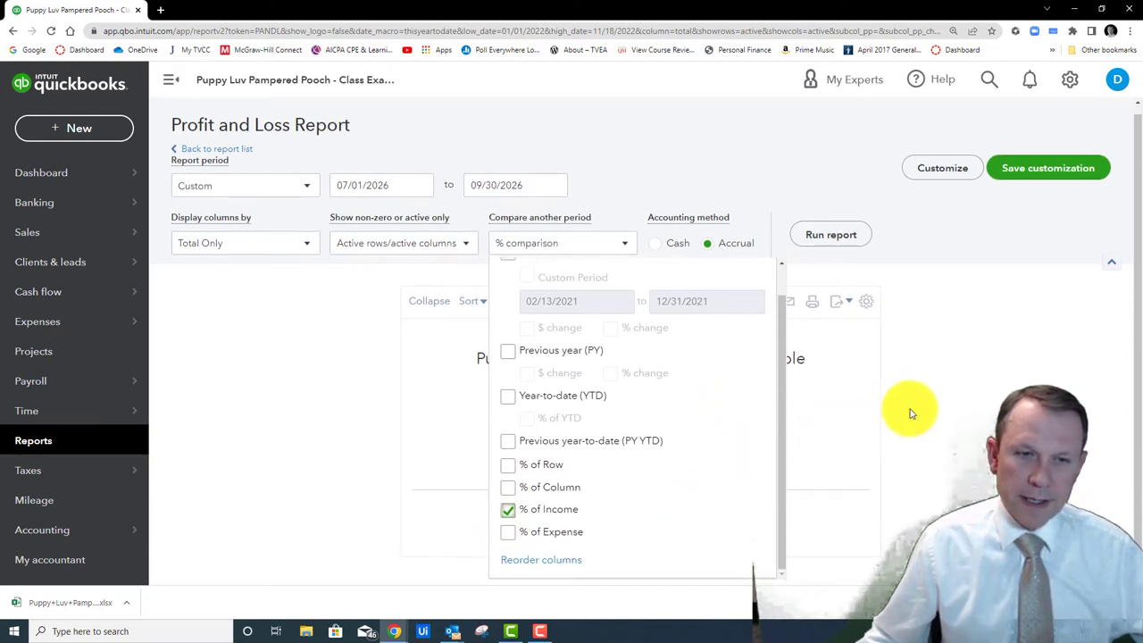
{"action": "left_click", "coordinate": [978, 326]}
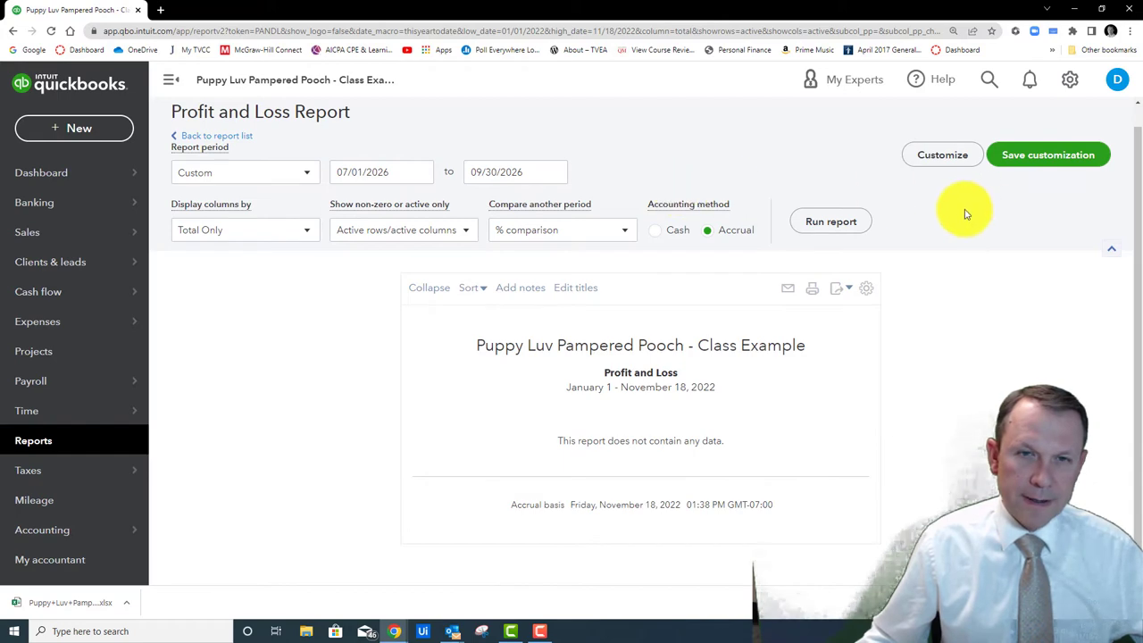
{"action": "left_click", "coordinate": [843, 225]}
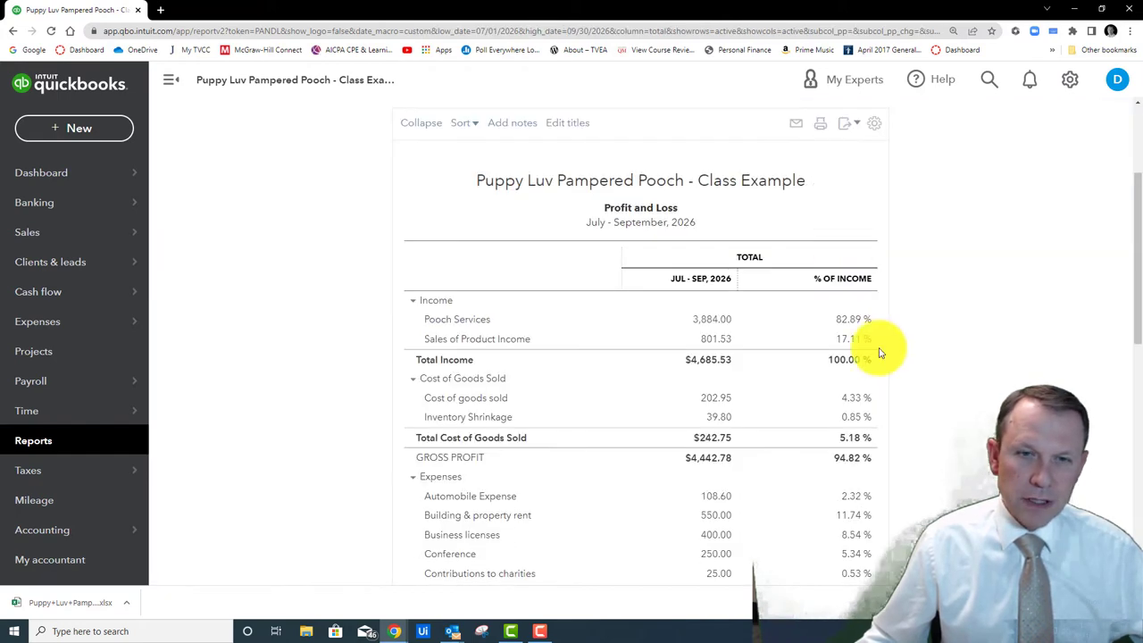
{"action": "scroll", "coordinate": [904, 397], "scroll_direction": "down", "scroll_amount": 3}
{"action": "scroll", "coordinate": [904, 397], "scroll_direction": "down", "scroll_amount": 5}
{"action": "scroll", "coordinate": [904, 397], "scroll_direction": "up", "scroll_amount": 10}
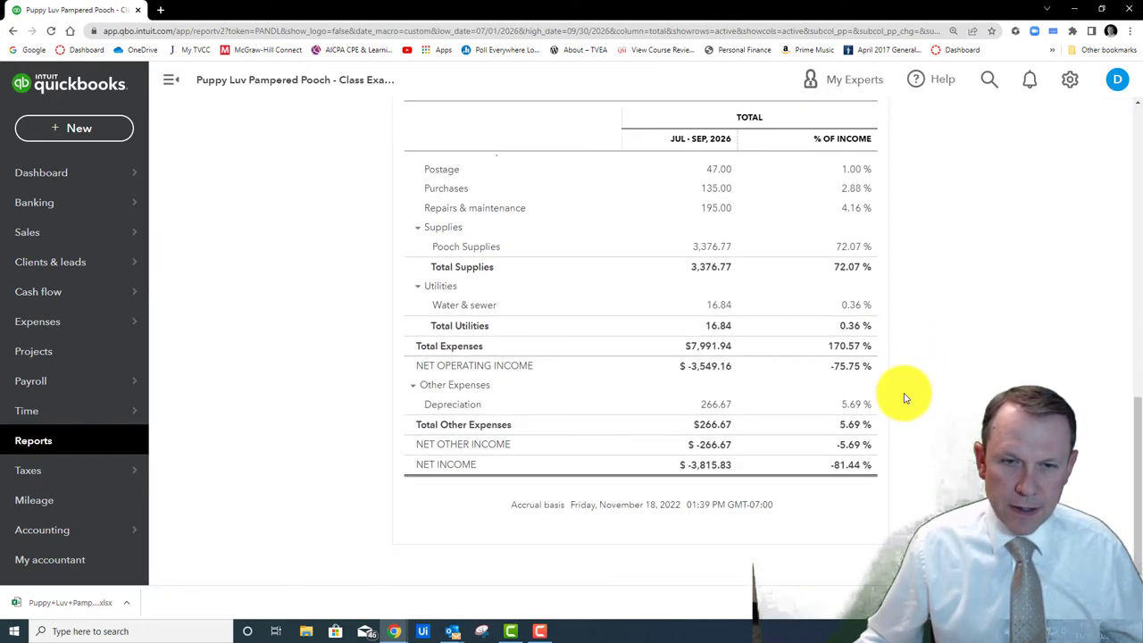
{"action": "scroll", "coordinate": [903, 398], "scroll_direction": "down", "scroll_amount": 10}
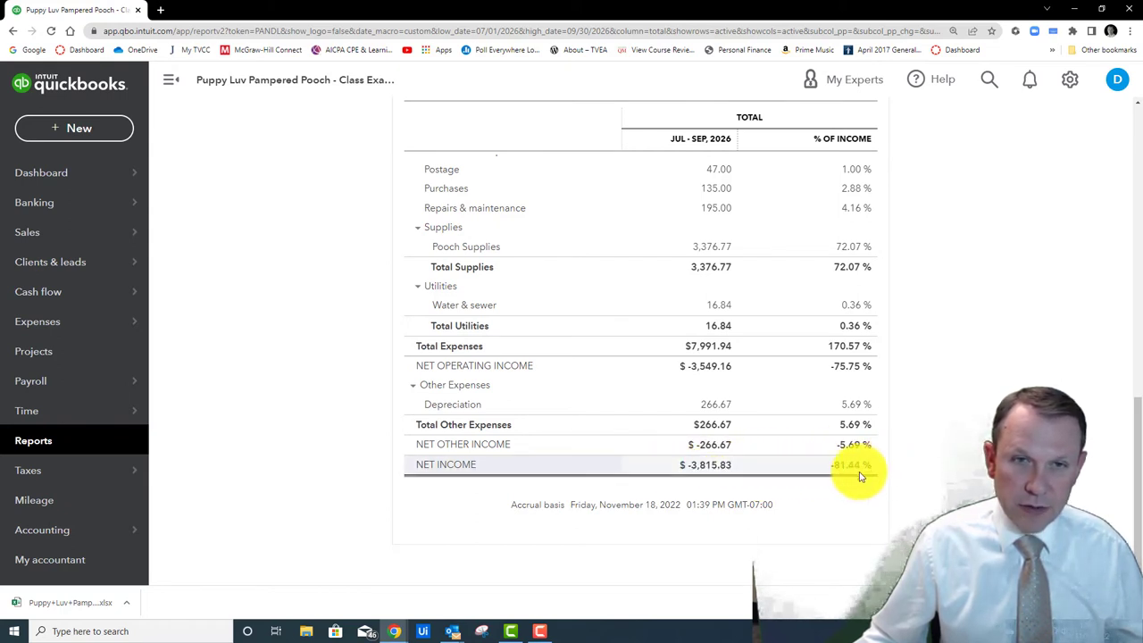
{"action": "scroll", "coordinate": [844, 465], "scroll_direction": "up", "scroll_amount": 3}
{"action": "scroll", "coordinate": [854, 467], "scroll_direction": "up", "scroll_amount": 5}
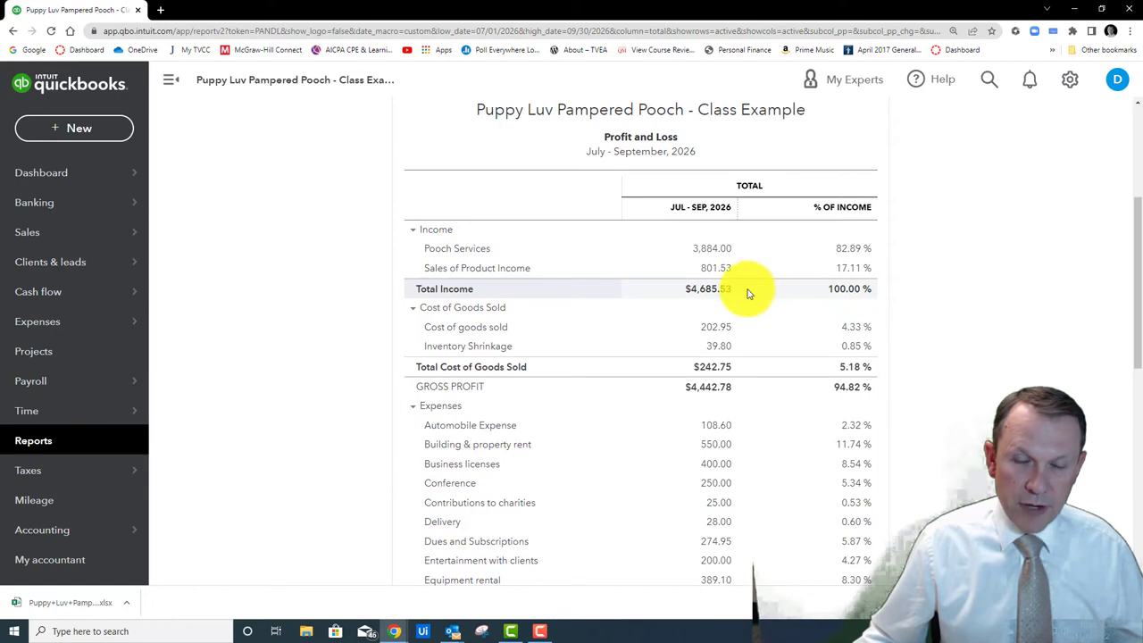
{"action": "left_click_drag", "start_coordinate": [748, 294], "coordinate": [664, 294]}
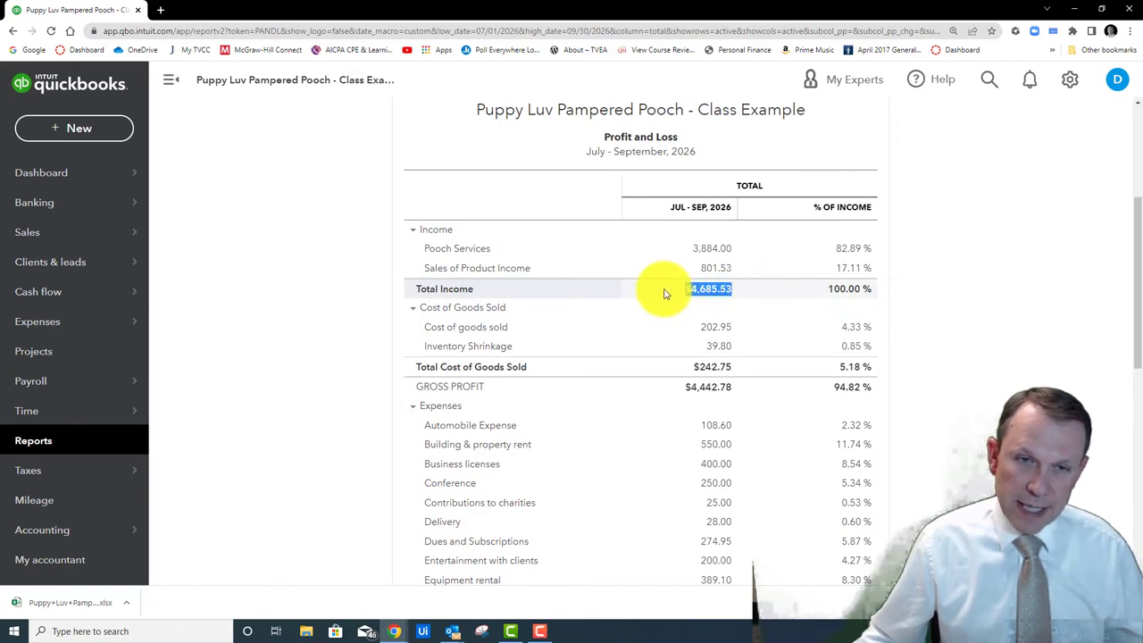
{"action": "scroll", "coordinate": [816, 331], "scroll_direction": "down", "scroll_amount": 8}
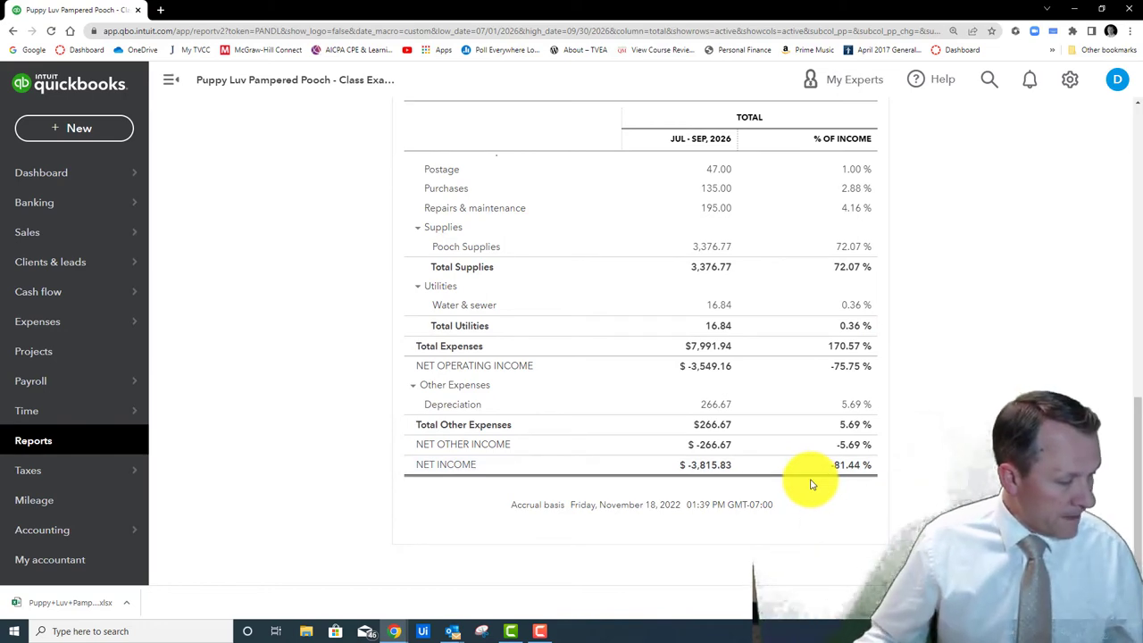
{"action": "scroll", "coordinate": [876, 358], "scroll_direction": "up", "scroll_amount": 10}
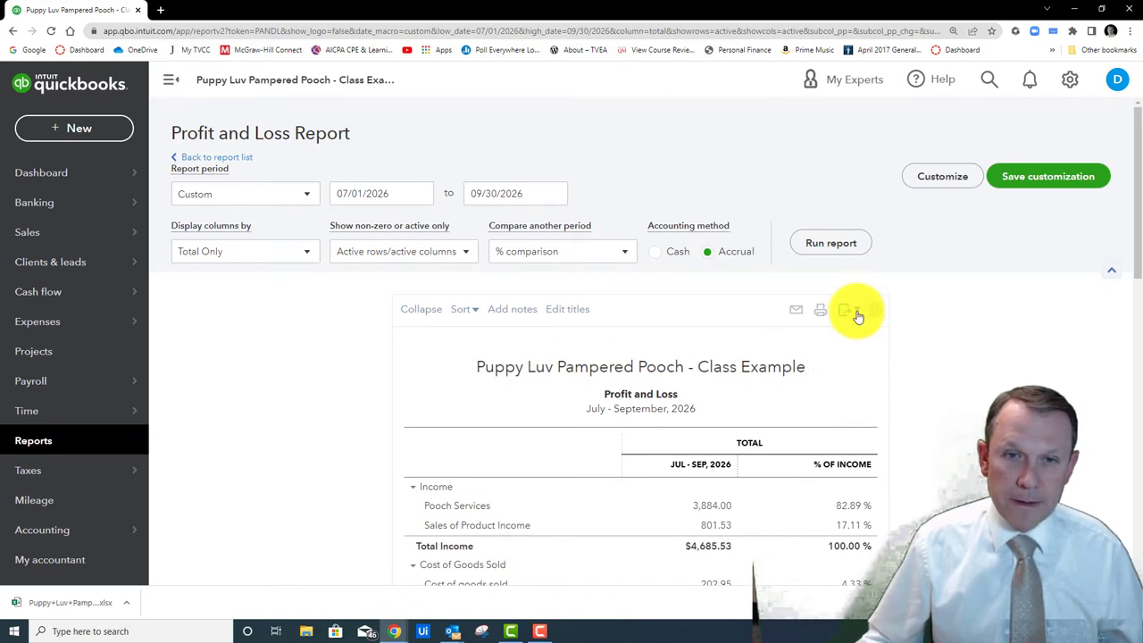
Export the Q3 Profit and Loss report to Excel and return to the report list.
{"action": "left_click", "coordinate": [850, 310]}
{"action": "left_click", "coordinate": [822, 337]}
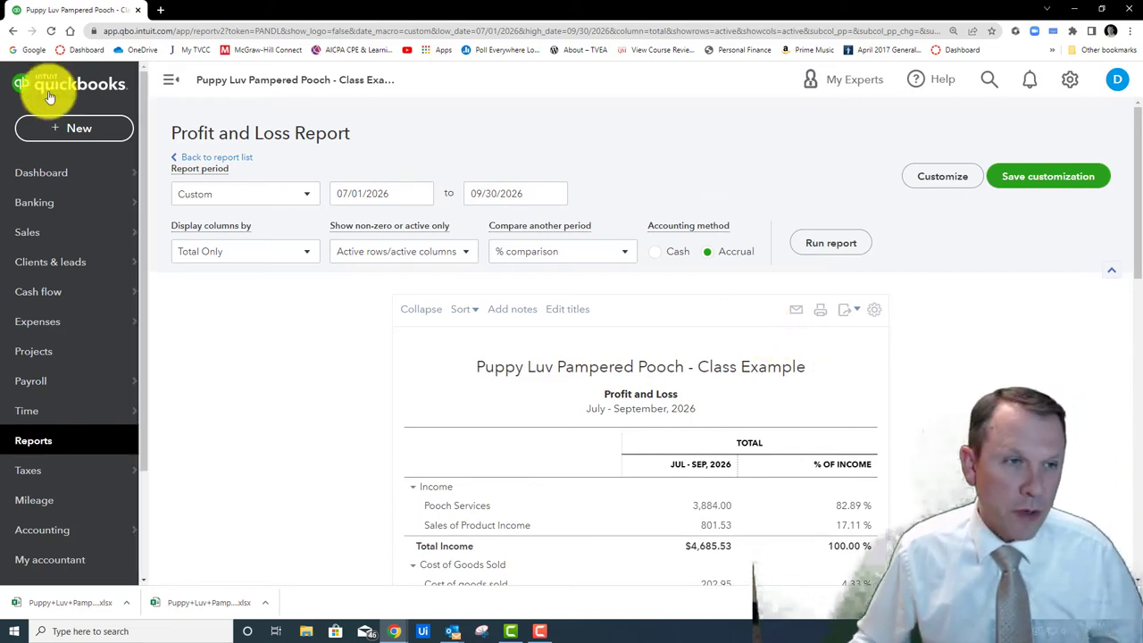
{"action": "left_click", "coordinate": [219, 158]}
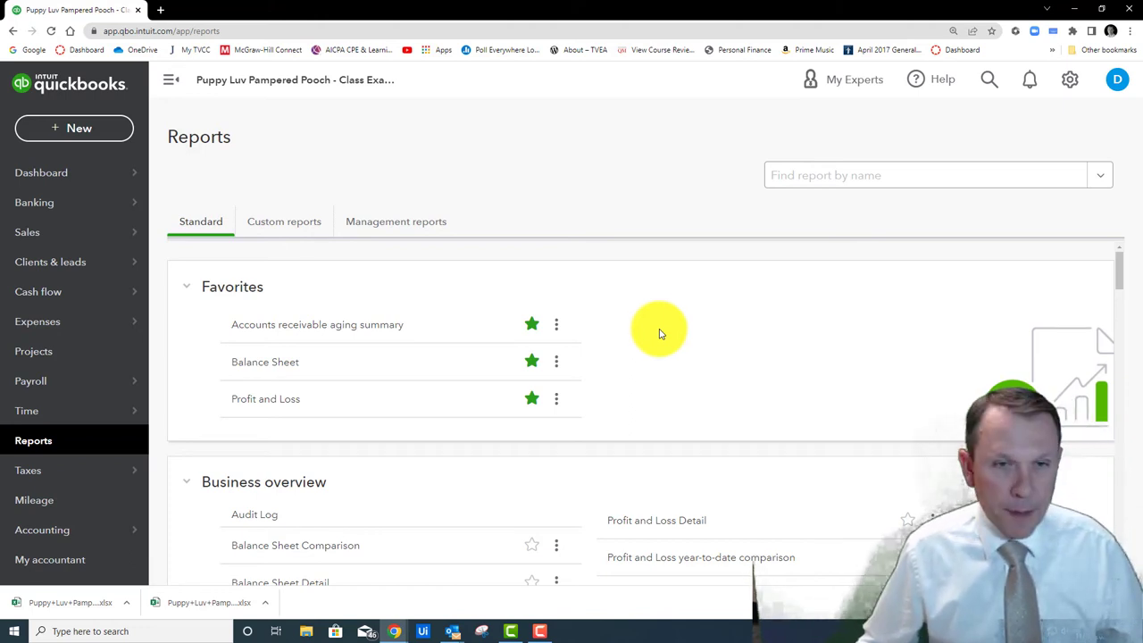
Open the Company Overview management report for editing.
{"action": "left_click", "coordinate": [430, 228]}
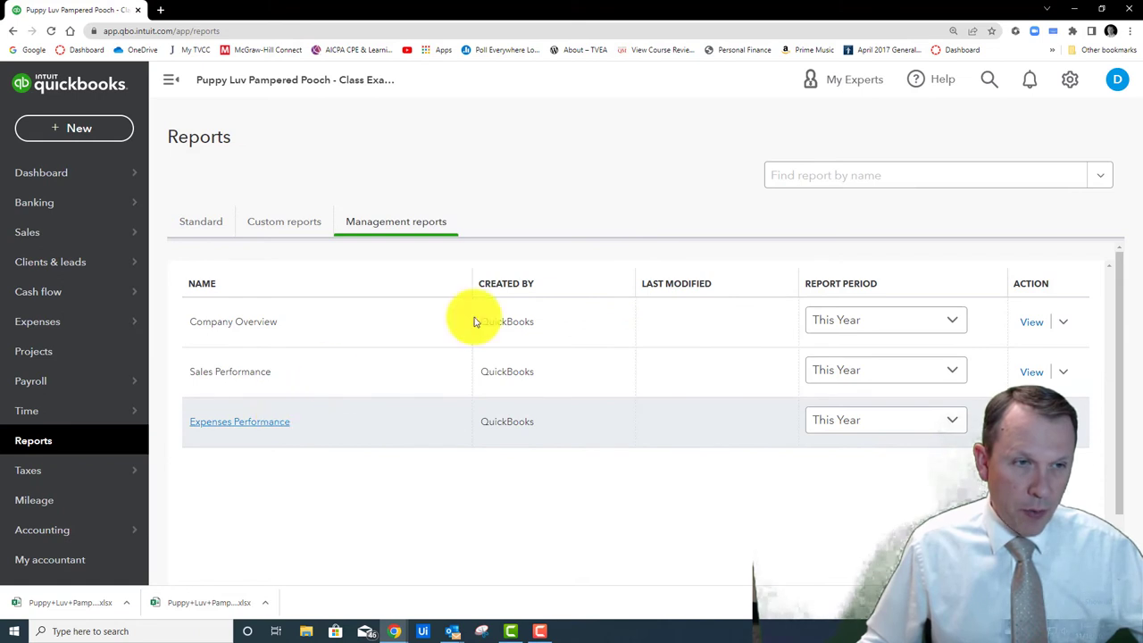
{"action": "left_click", "coordinate": [1069, 326]}
{"action": "left_click", "coordinate": [1010, 357]}
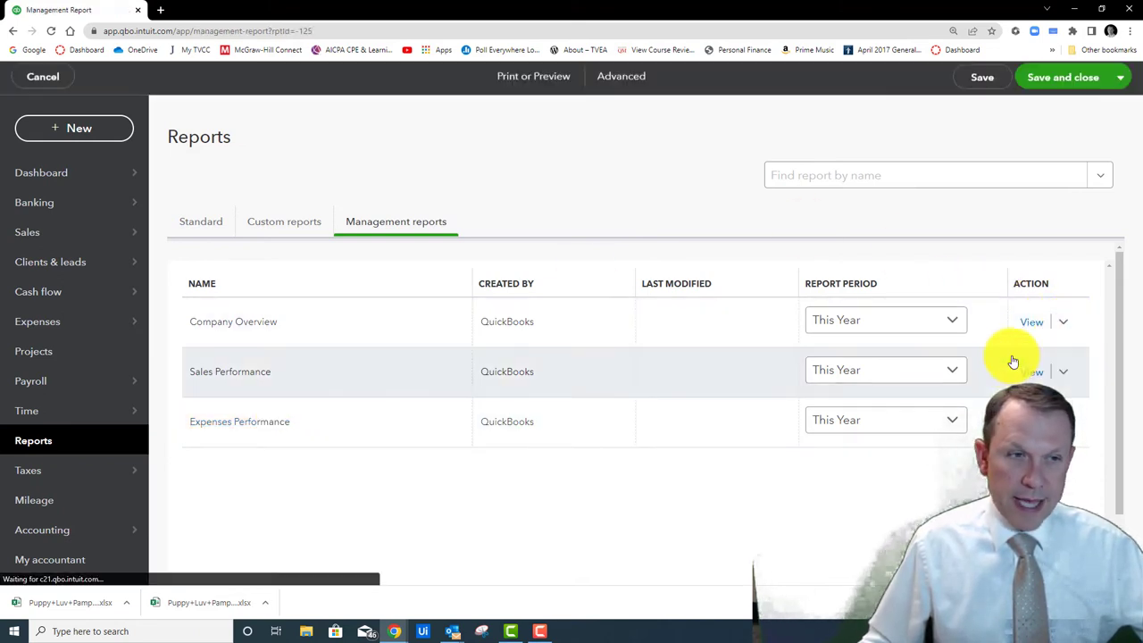
Jump to the Company Overview Reports section listing Profit and Loss and Balance Sheet.
{"action": "scroll", "coordinate": [54, 308], "scroll_direction": "down", "scroll_amount": 3}
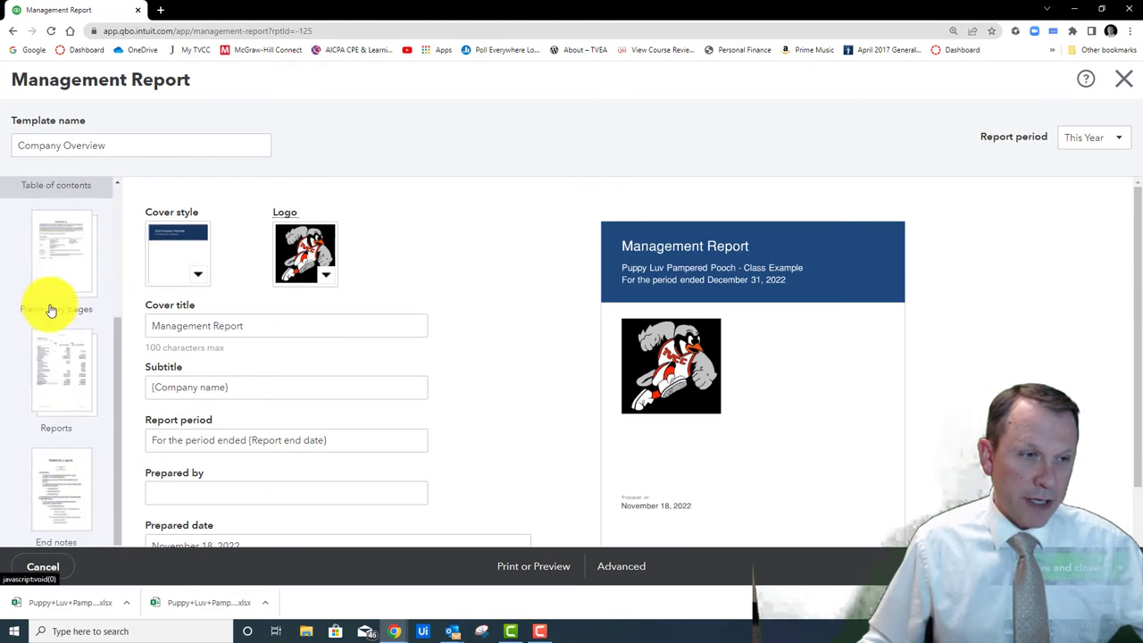
{"action": "left_click", "coordinate": [50, 367]}
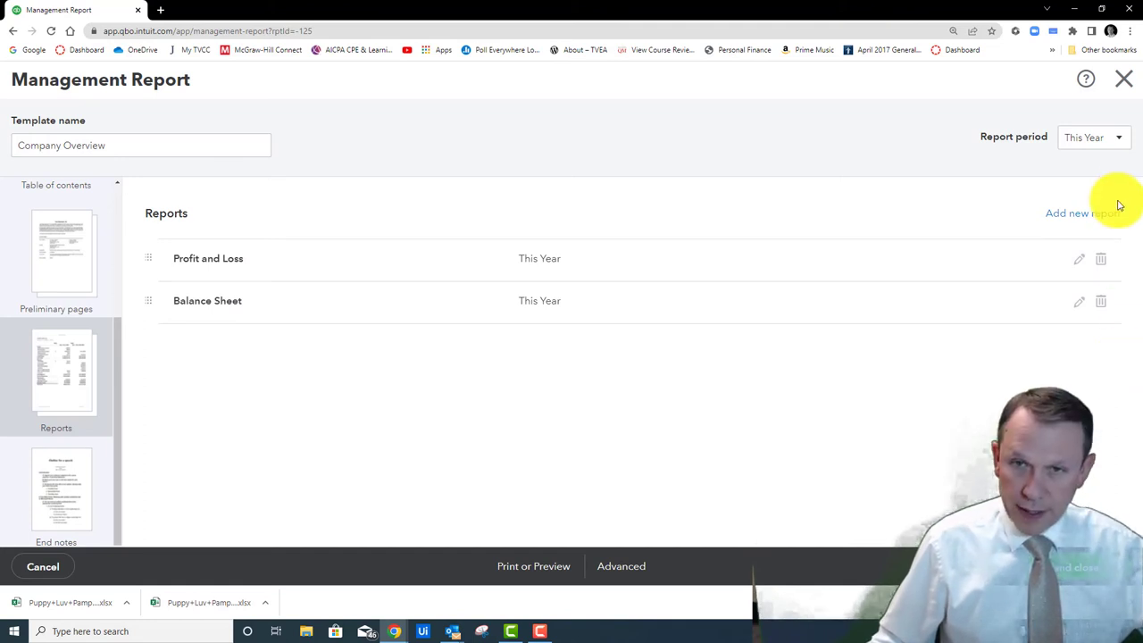
Add Sales by Product/Service Summary (This Year) as the third report, then Save and close.
{"action": "left_click", "coordinate": [1083, 215]}
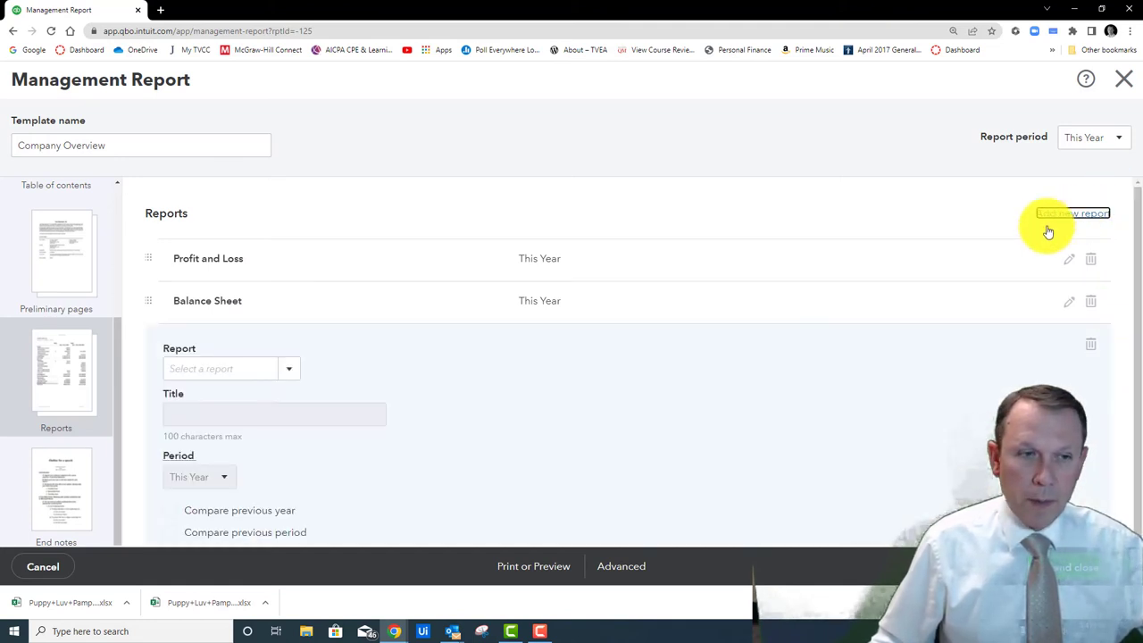
{"action": "left_click", "coordinate": [291, 380]}
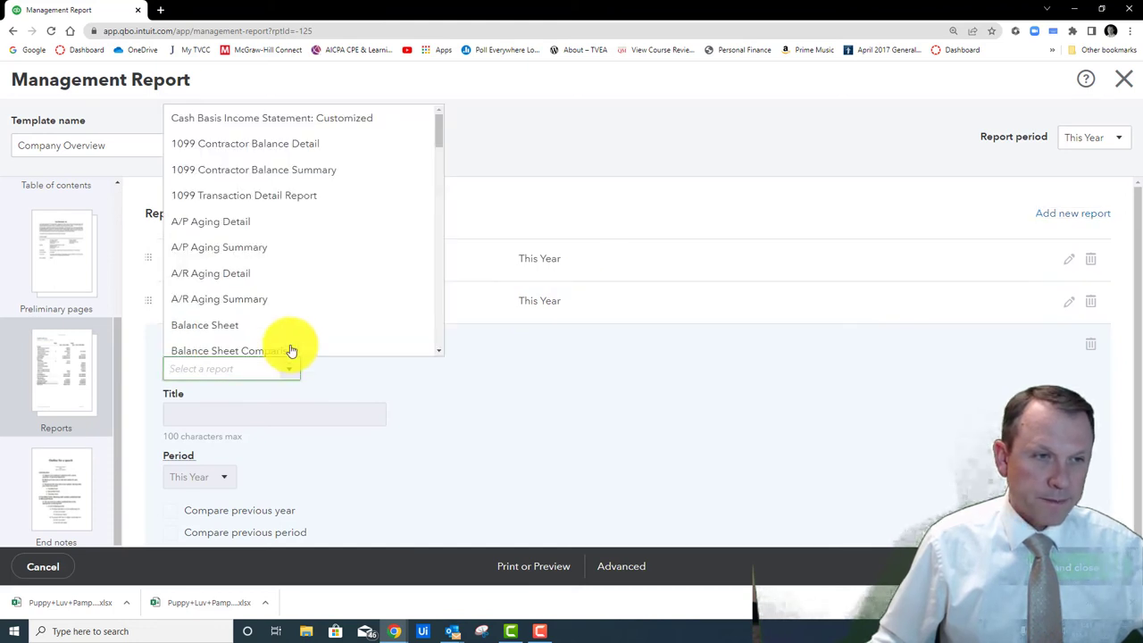
{"action": "scroll", "coordinate": [281, 204], "scroll_direction": "down", "scroll_amount": 3}
{"action": "scroll", "coordinate": [257, 222], "scroll_direction": "down", "scroll_amount": 5}
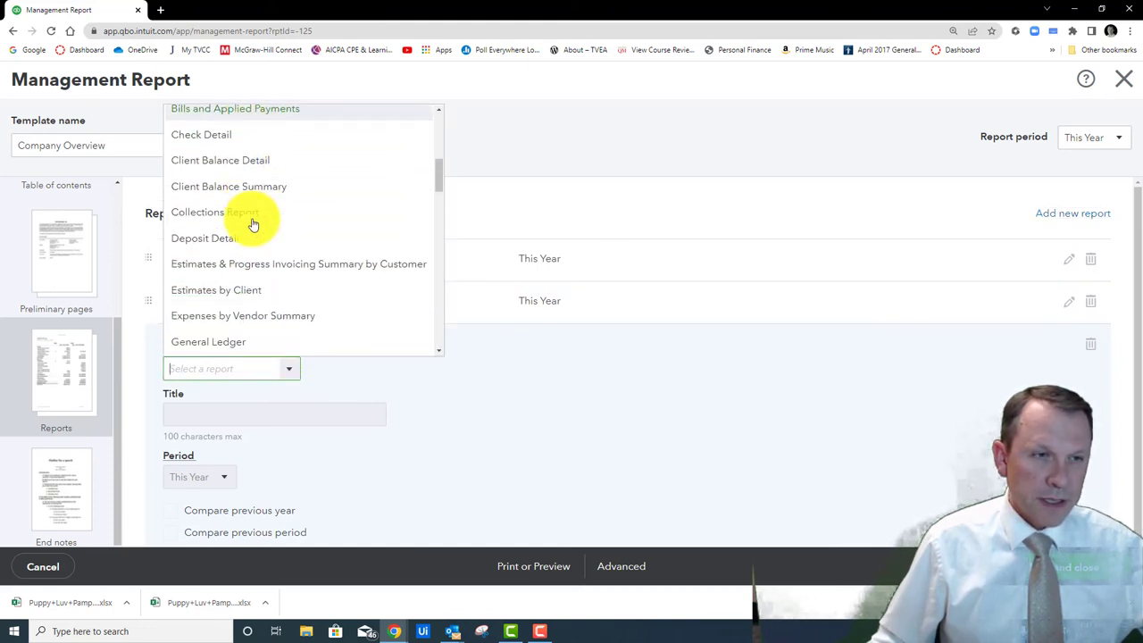
{"action": "scroll", "coordinate": [251, 226], "scroll_direction": "down", "scroll_amount": 3}
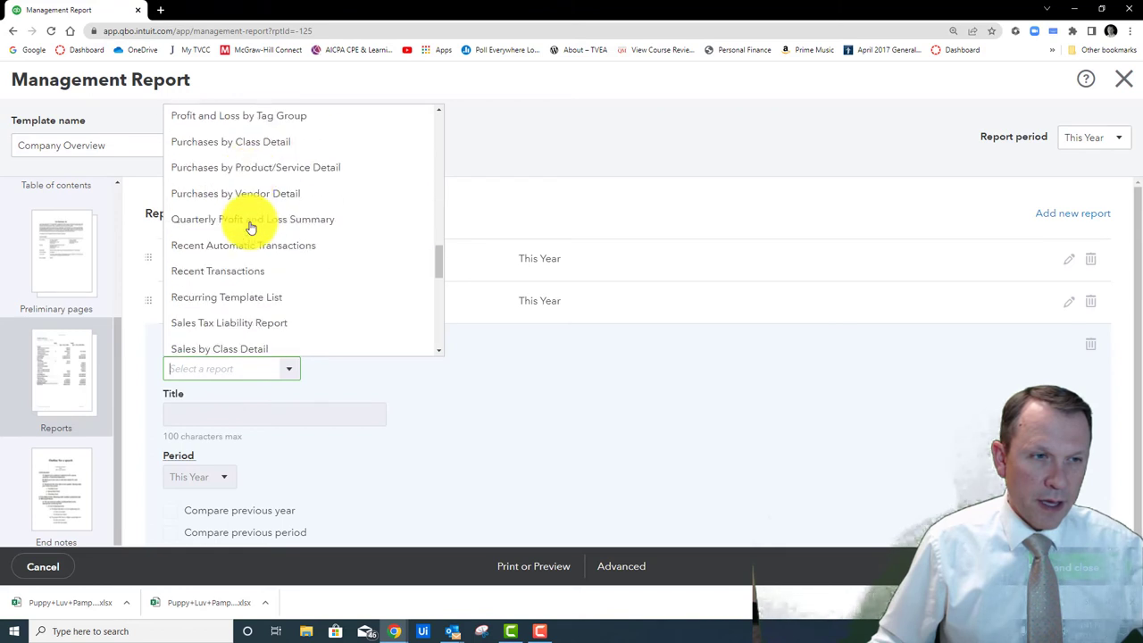
{"action": "scroll", "coordinate": [251, 227], "scroll_direction": "down", "scroll_amount": 4}
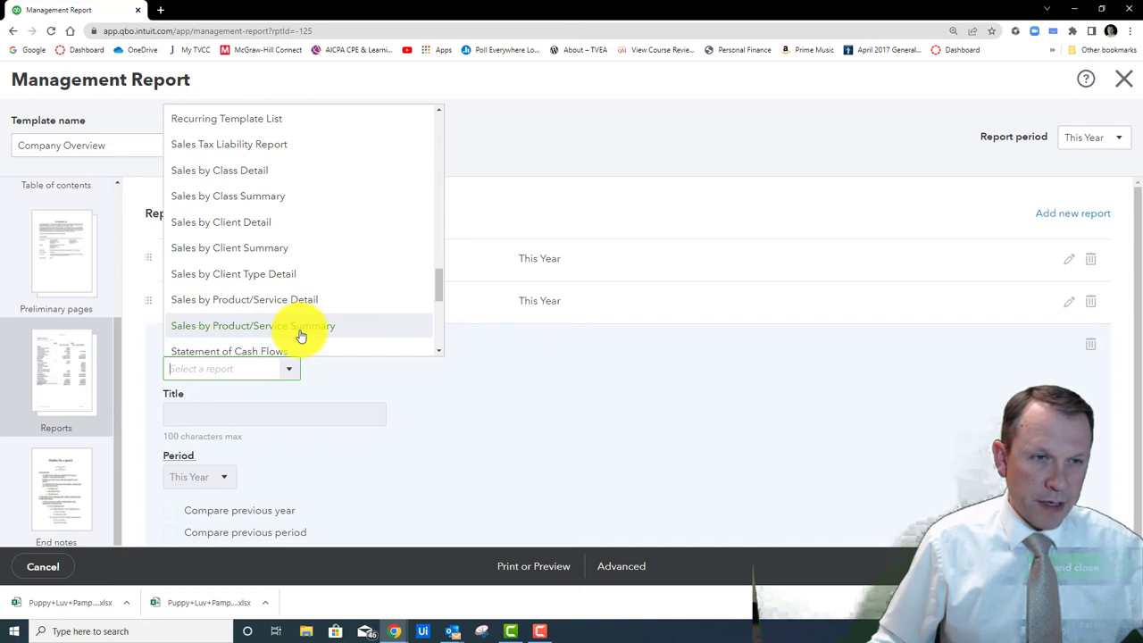
{"action": "left_click", "coordinate": [301, 334]}
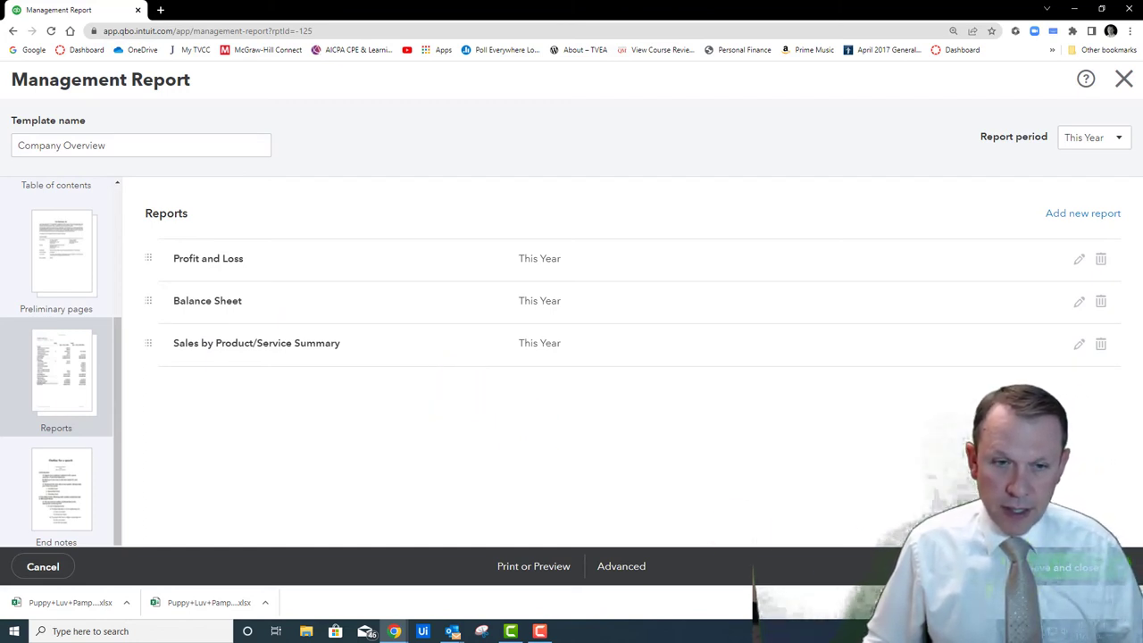
{"action": "left_click", "coordinate": [1063, 568]}
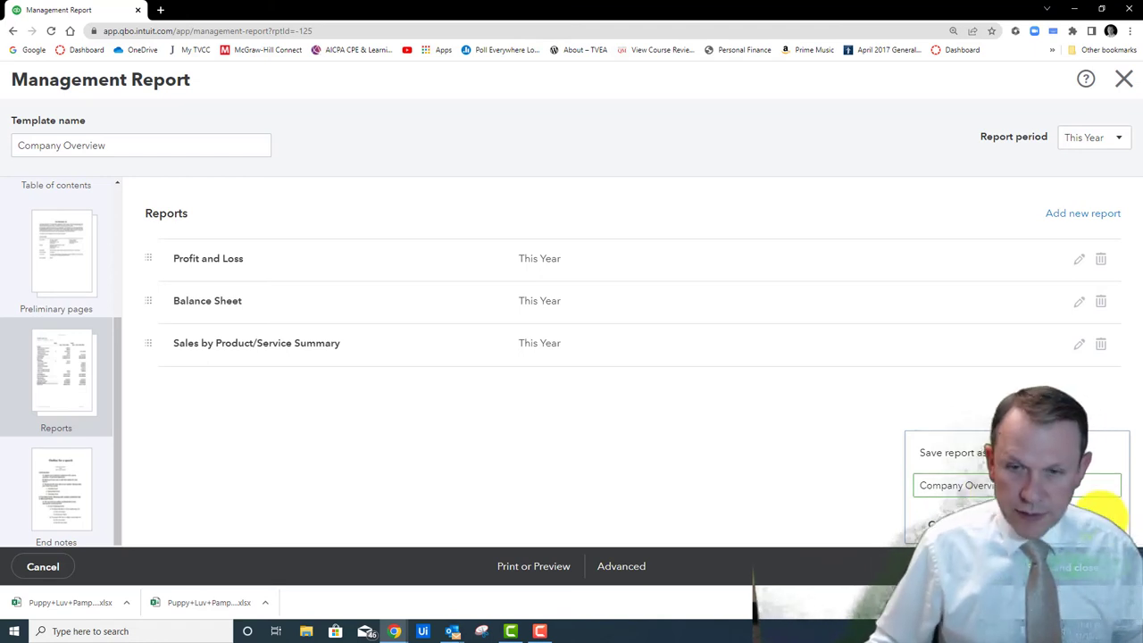
Acknowledge the system template notice and stay in the editor instead of leaving unsaved.
{"action": "left_click", "coordinate": [1091, 523]}
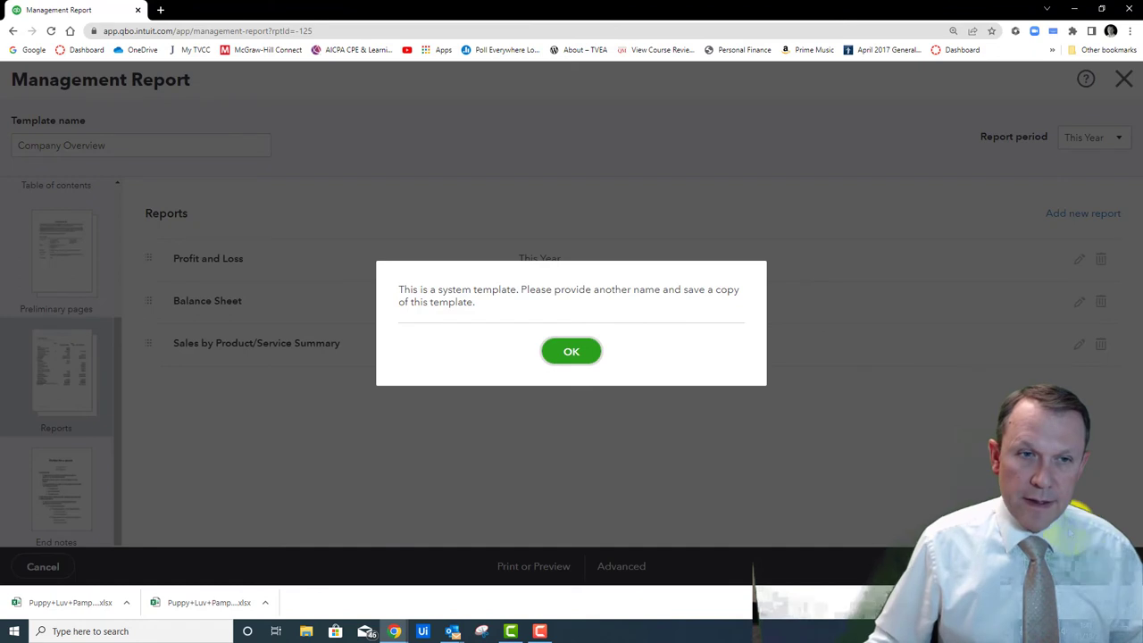
{"action": "left_click", "coordinate": [552, 354]}
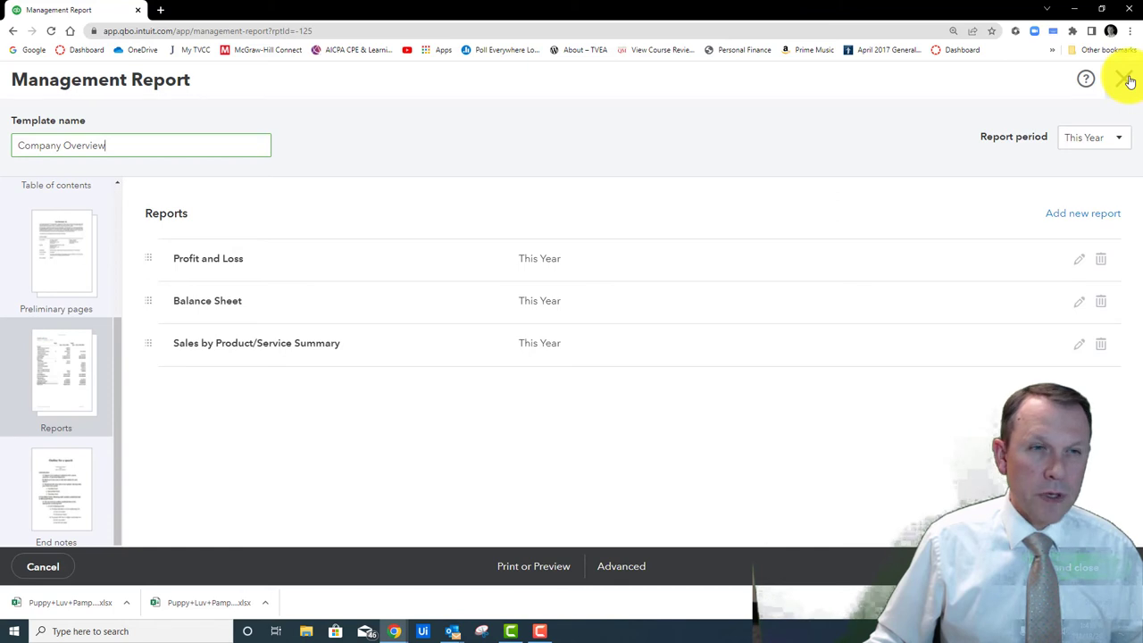
{"action": "left_click", "coordinate": [1129, 81]}
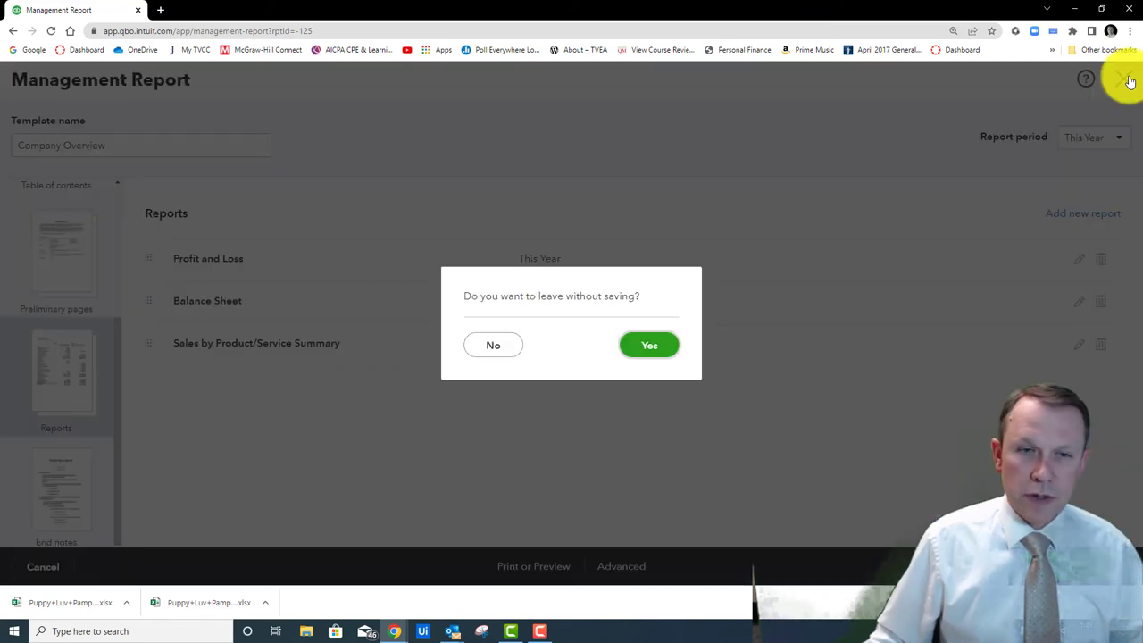
{"action": "left_click", "coordinate": [485, 349]}
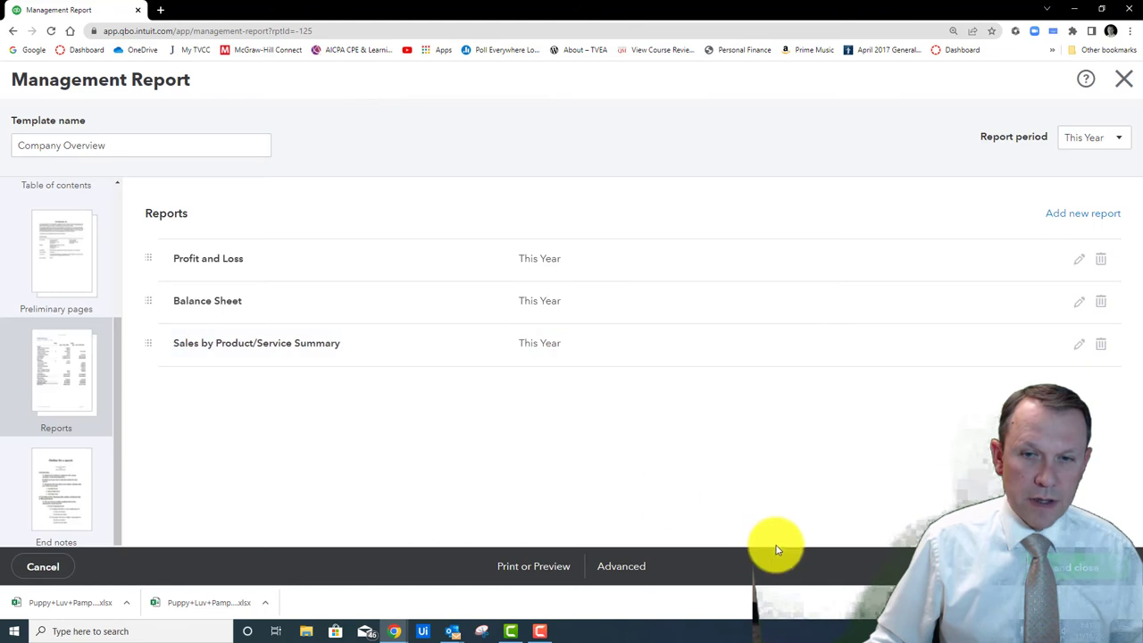
Rename the template to 'Company Overview DMB' and save and close the copy.
{"action": "triple_click", "coordinate": [152, 146]}
{"action": "left_click", "coordinate": [152, 147]}
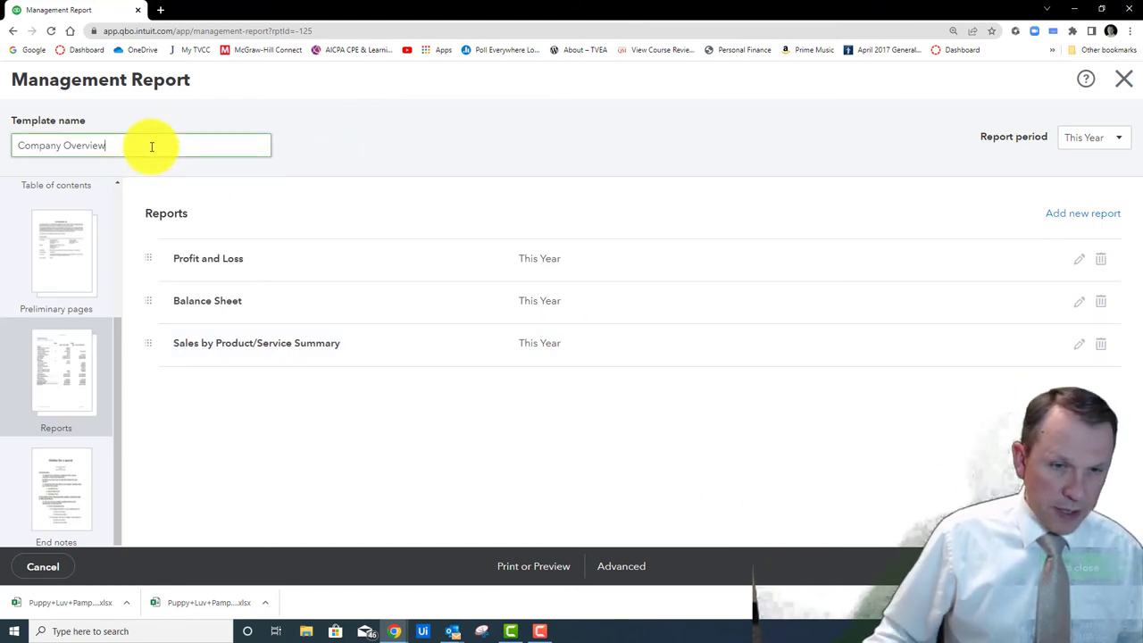
{"action": "type", "text": "1"}
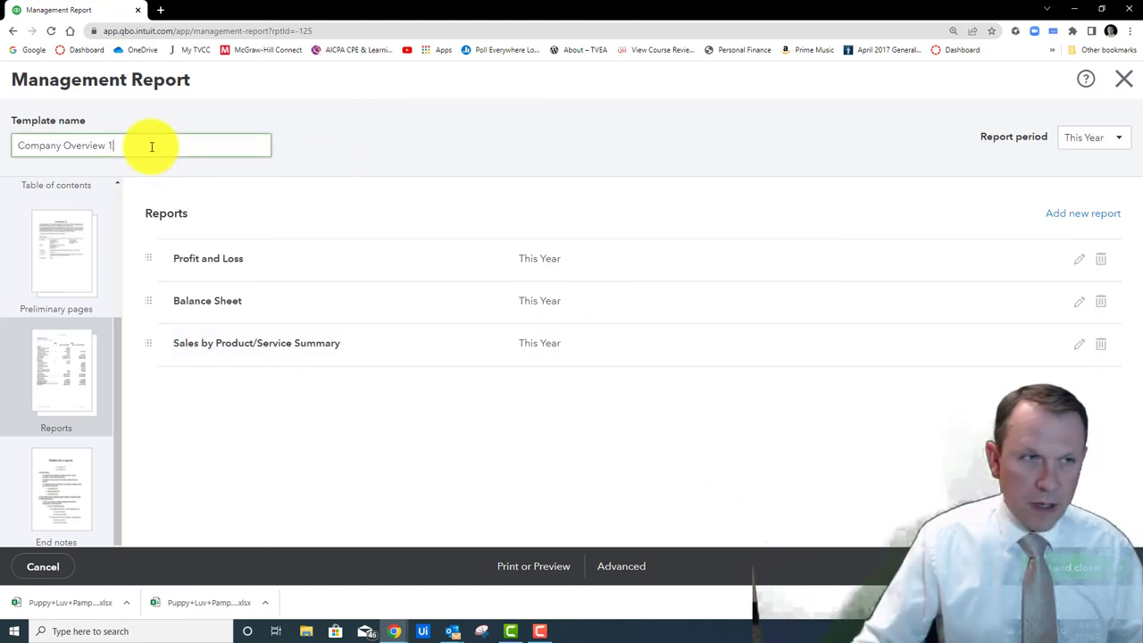
{"action": "key", "text": "BackSpace"}
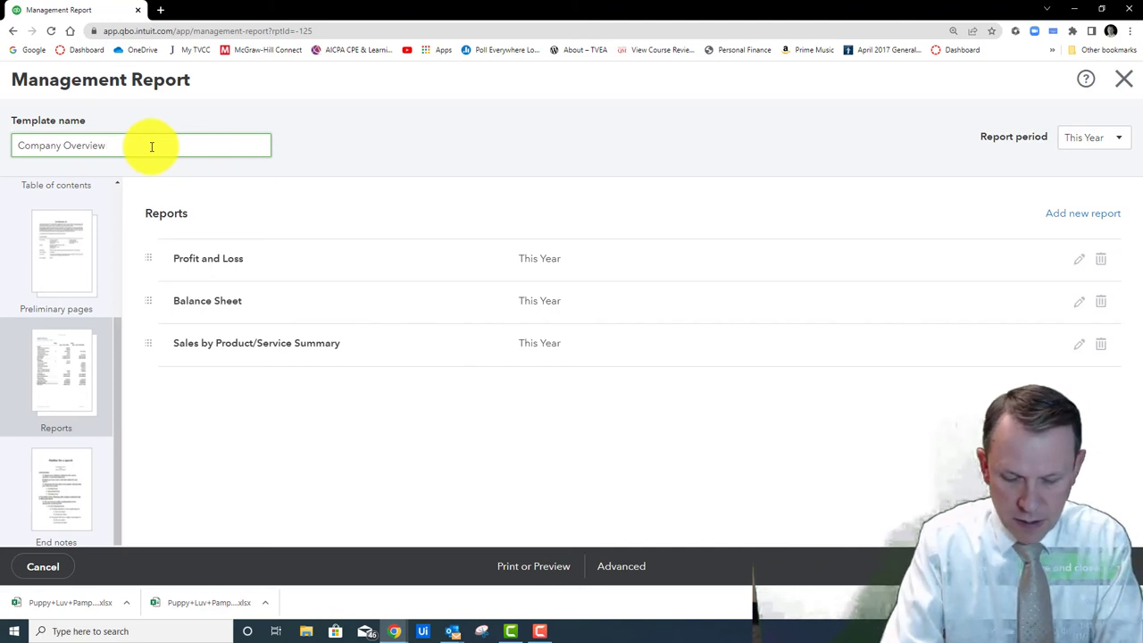
{"action": "type", "text": "DMB"}
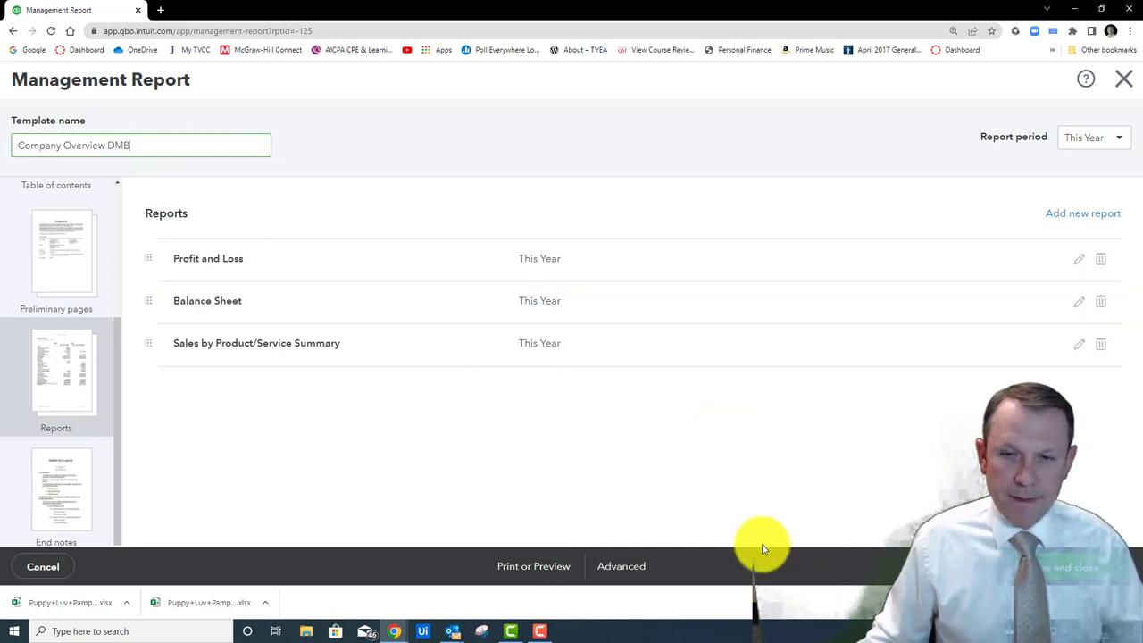
{"action": "left_click", "coordinate": [1068, 567]}
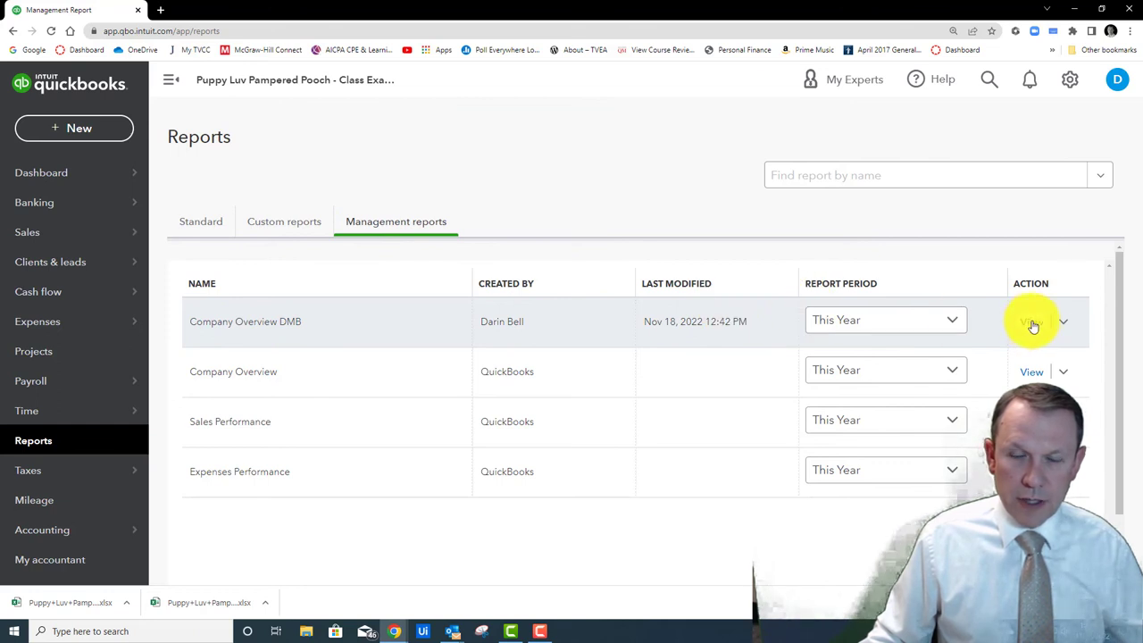
{"action": "left_click", "coordinate": [952, 324]}
{"action": "scroll", "coordinate": [911, 383], "scroll_direction": "down", "scroll_amount": 1}
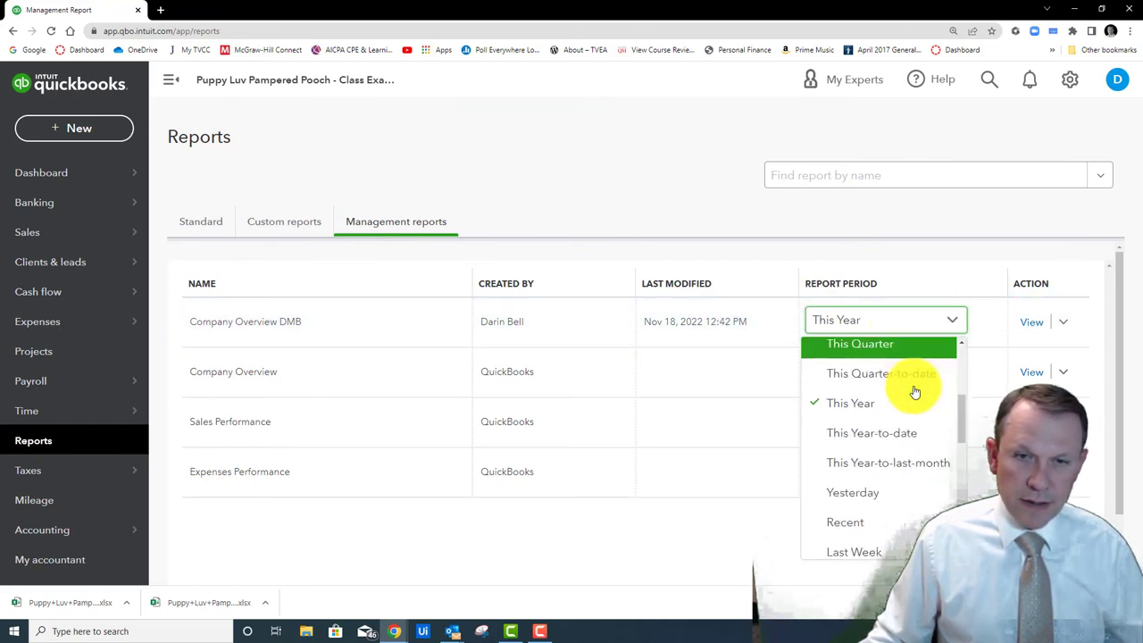
{"action": "scroll", "coordinate": [893, 386], "scroll_direction": "up", "scroll_amount": 3}
{"action": "scroll", "coordinate": [911, 397], "scroll_direction": "down", "scroll_amount": 8}
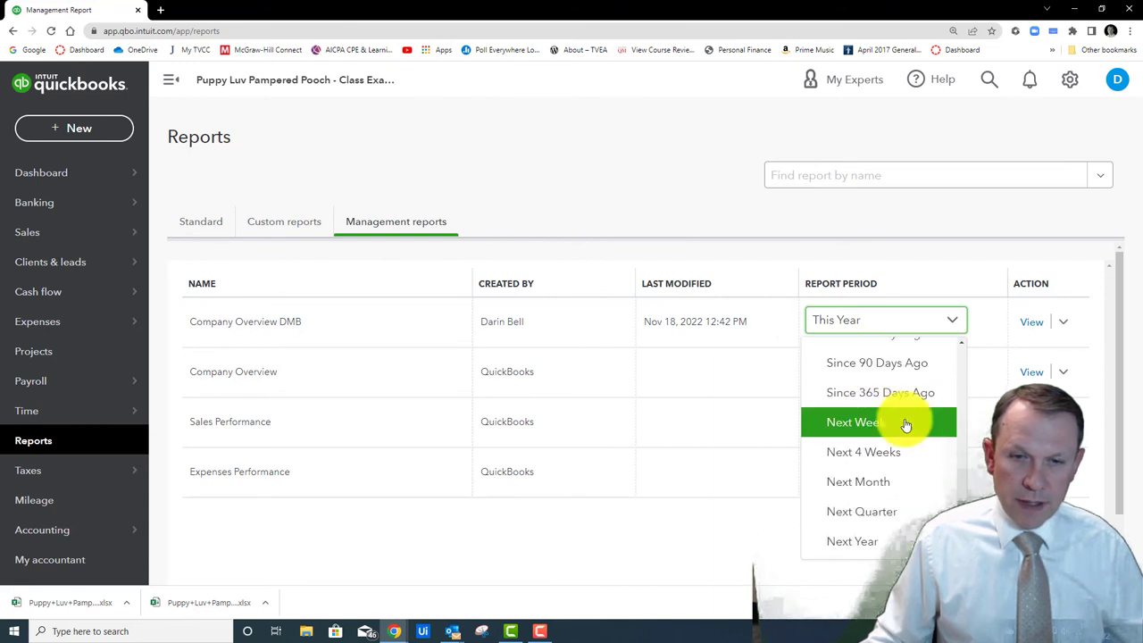
{"action": "scroll", "coordinate": [903, 464], "scroll_direction": "up", "scroll_amount": 4}
{"action": "scroll", "coordinate": [898, 455], "scroll_direction": "up", "scroll_amount": 5}
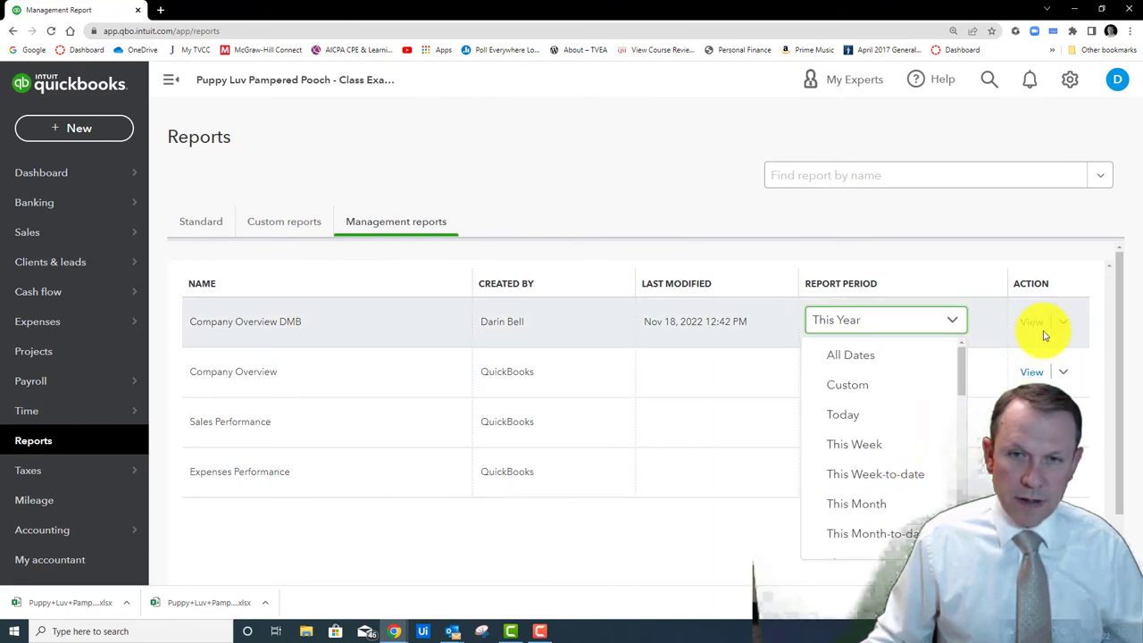
{"action": "left_click", "coordinate": [1030, 326]}
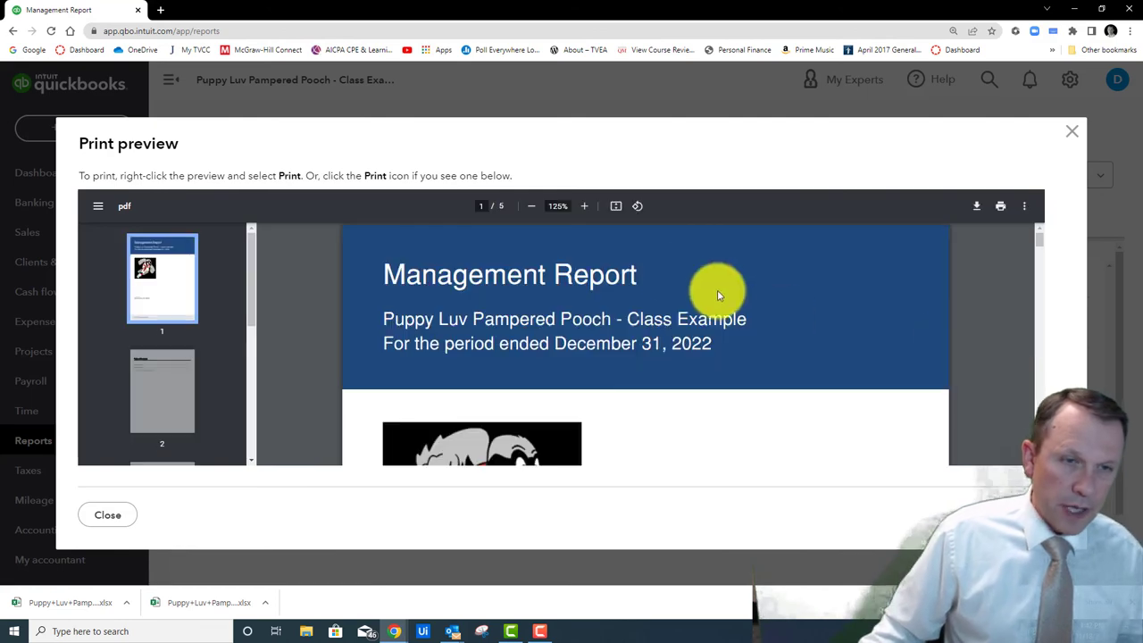
{"action": "scroll", "coordinate": [697, 355], "scroll_direction": "down", "scroll_amount": 3}
{"action": "scroll", "coordinate": [701, 354], "scroll_direction": "up", "scroll_amount": 3}
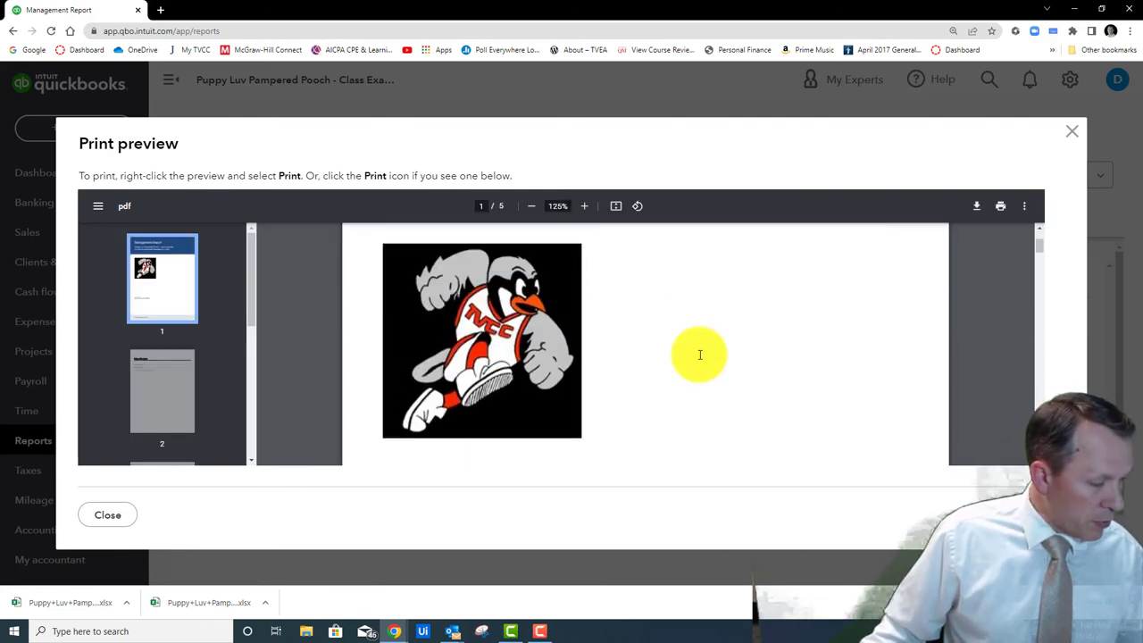
{"action": "scroll", "coordinate": [700, 354], "scroll_direction": "down", "scroll_amount": 8}
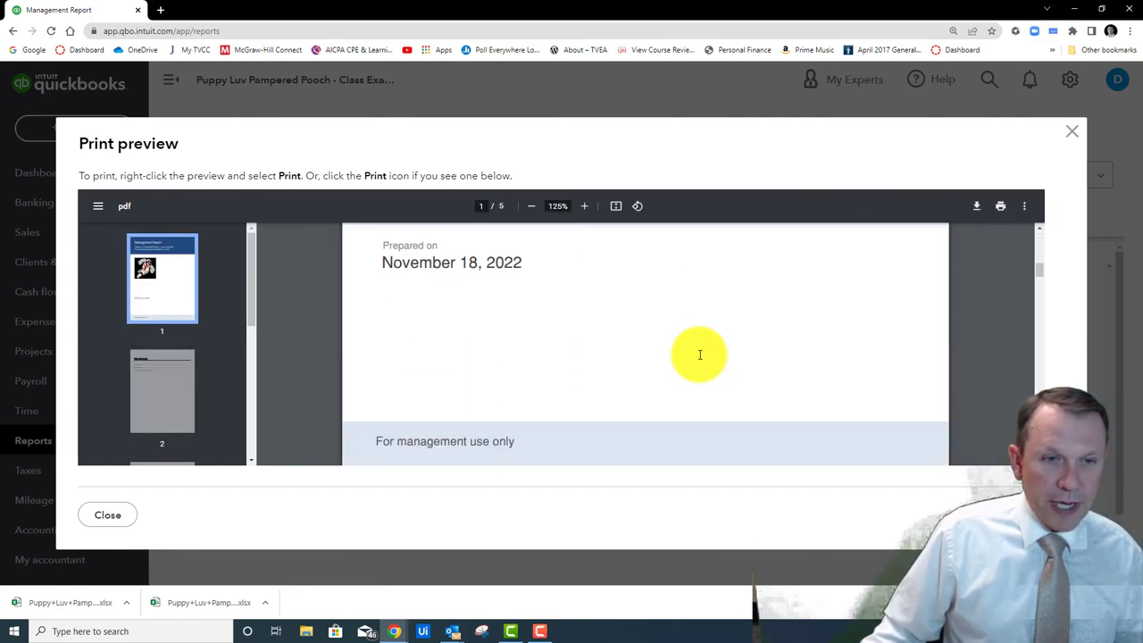
{"action": "scroll", "coordinate": [700, 355], "scroll_direction": "up", "scroll_amount": 3}
{"action": "scroll", "coordinate": [700, 355], "scroll_direction": "up", "scroll_amount": 3}
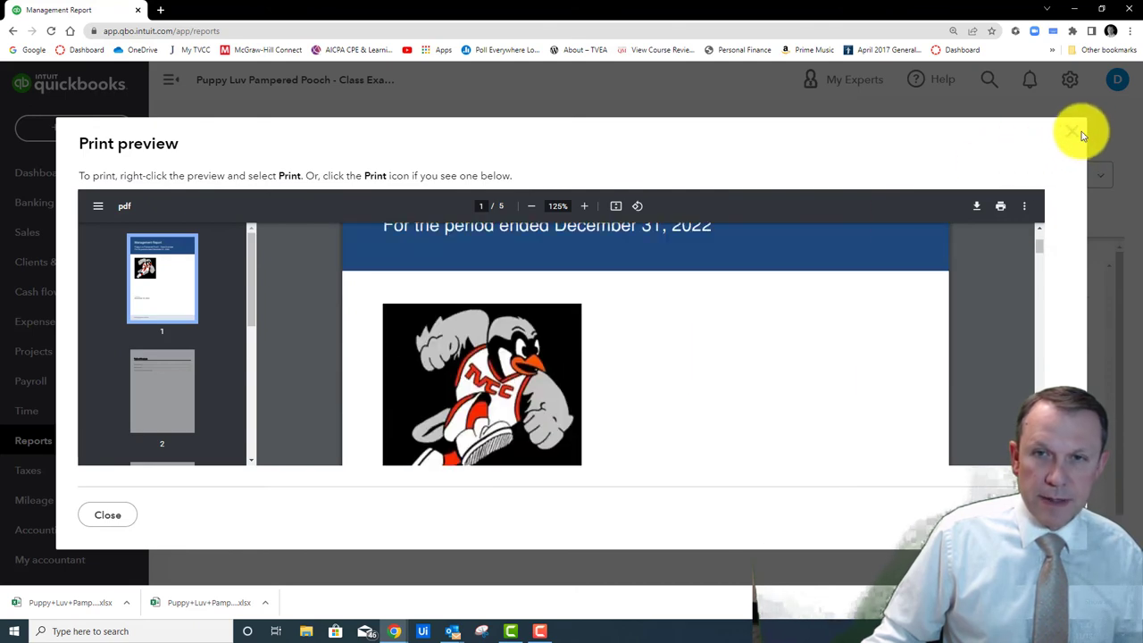
{"action": "left_click", "coordinate": [1072, 131]}
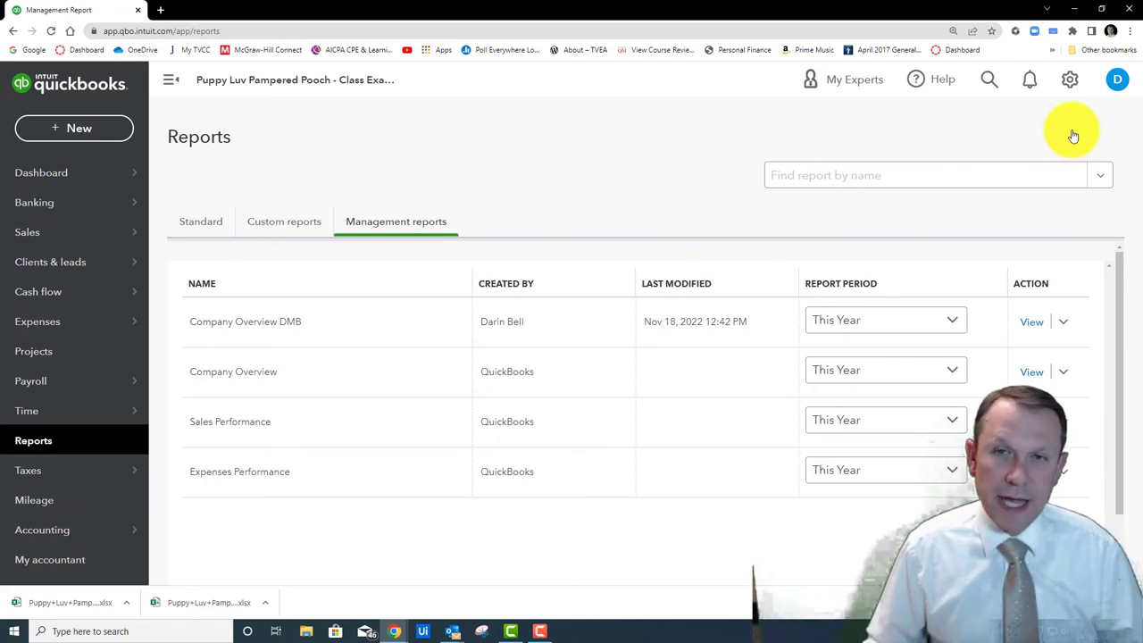
Open Advanced in Account and Settings and edit the Accounting section.
{"action": "left_click", "coordinate": [1068, 79]}
{"action": "left_click", "coordinate": [490, 169]}
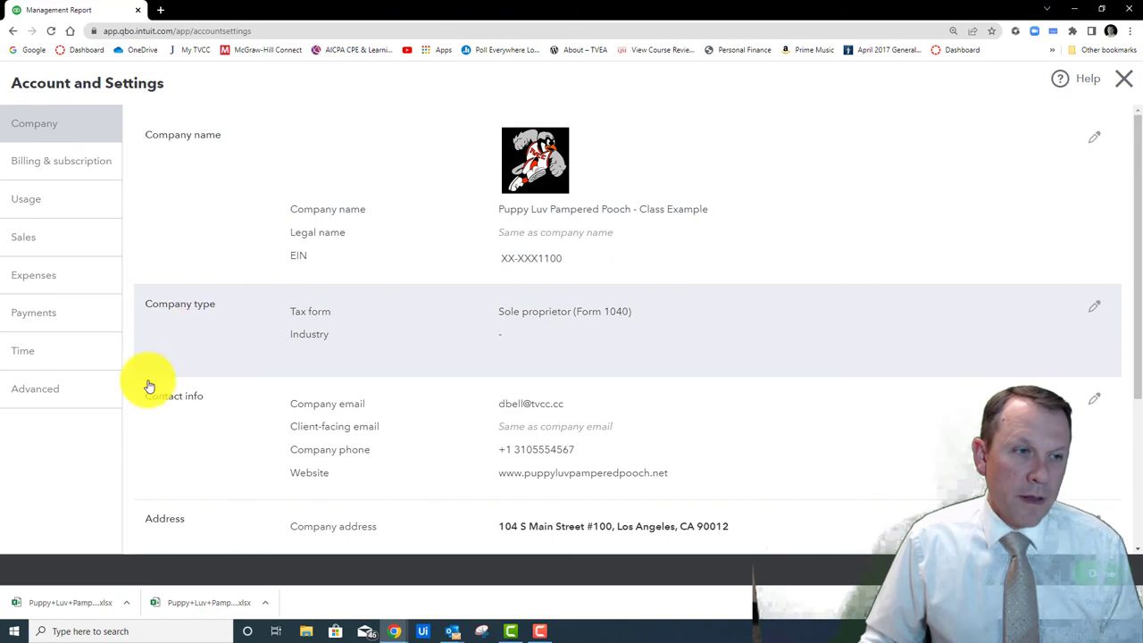
{"action": "left_click", "coordinate": [42, 388]}
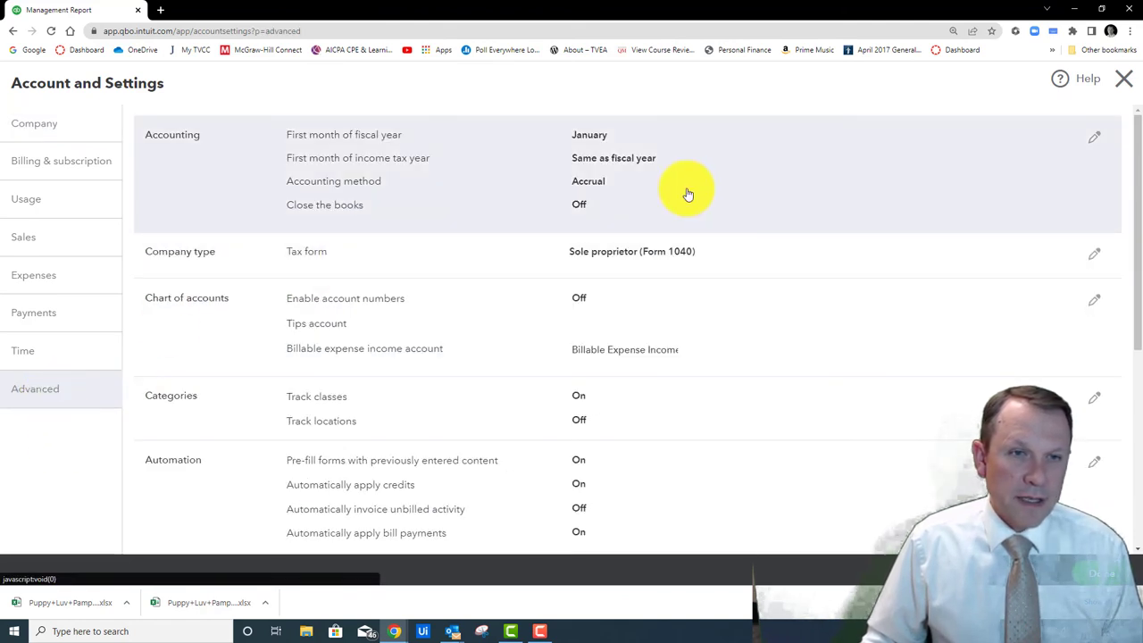
{"action": "left_click", "coordinate": [903, 175]}
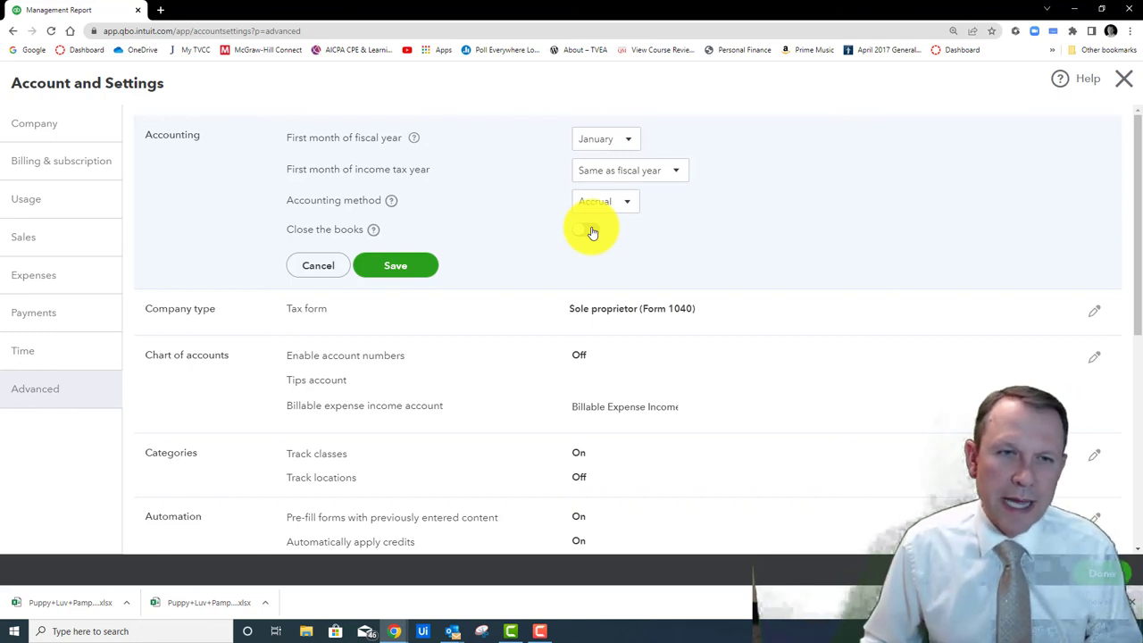
Turn on Close the books with closing date 09/30/2026.
{"action": "left_click", "coordinate": [586, 230]}
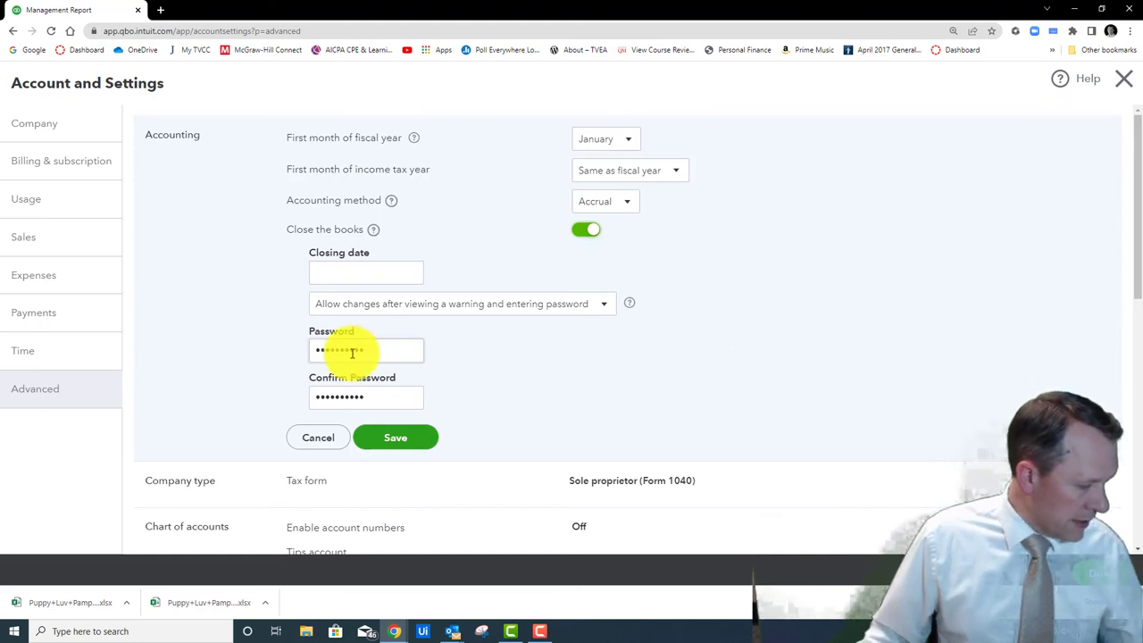
{"action": "left_click", "coordinate": [357, 272]}
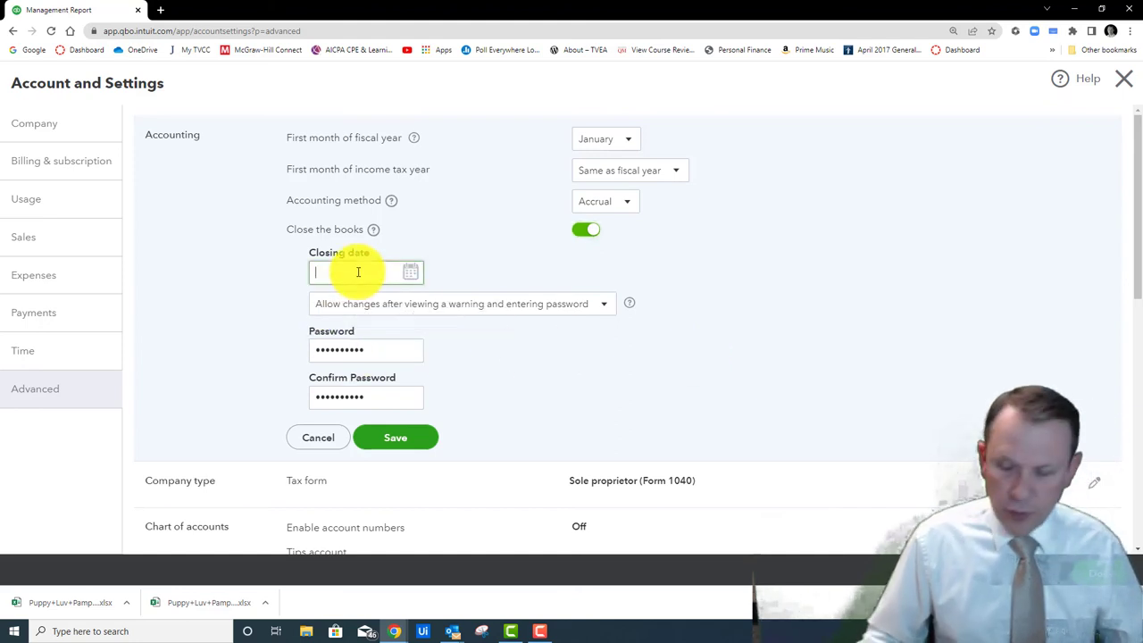
{"action": "type", "text": "09/"}
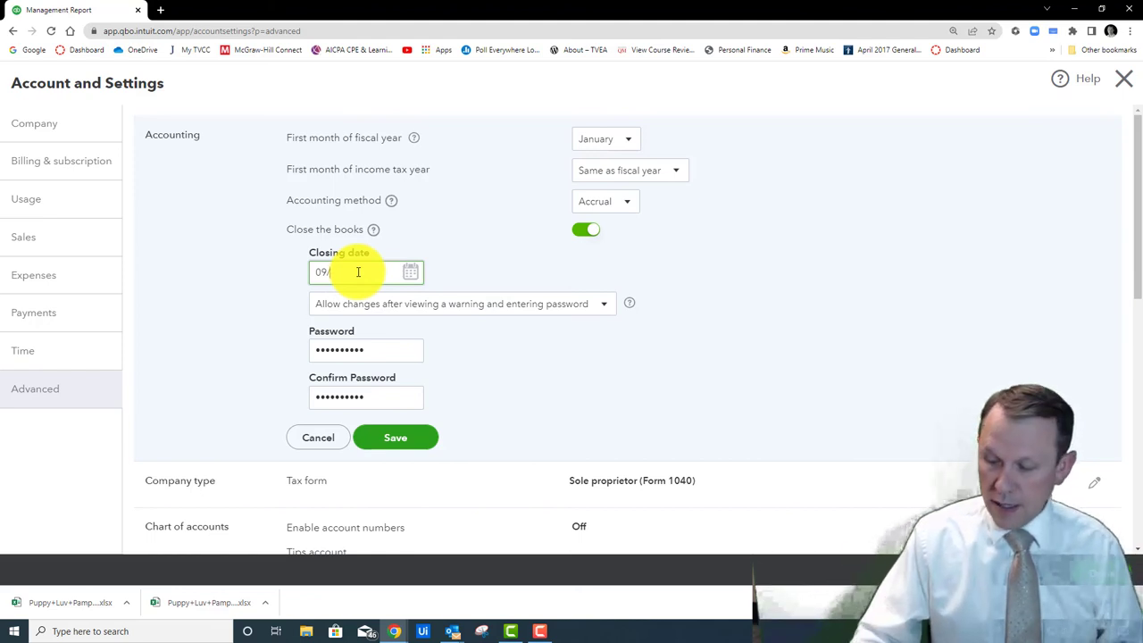
{"action": "type", "text": "30/"}
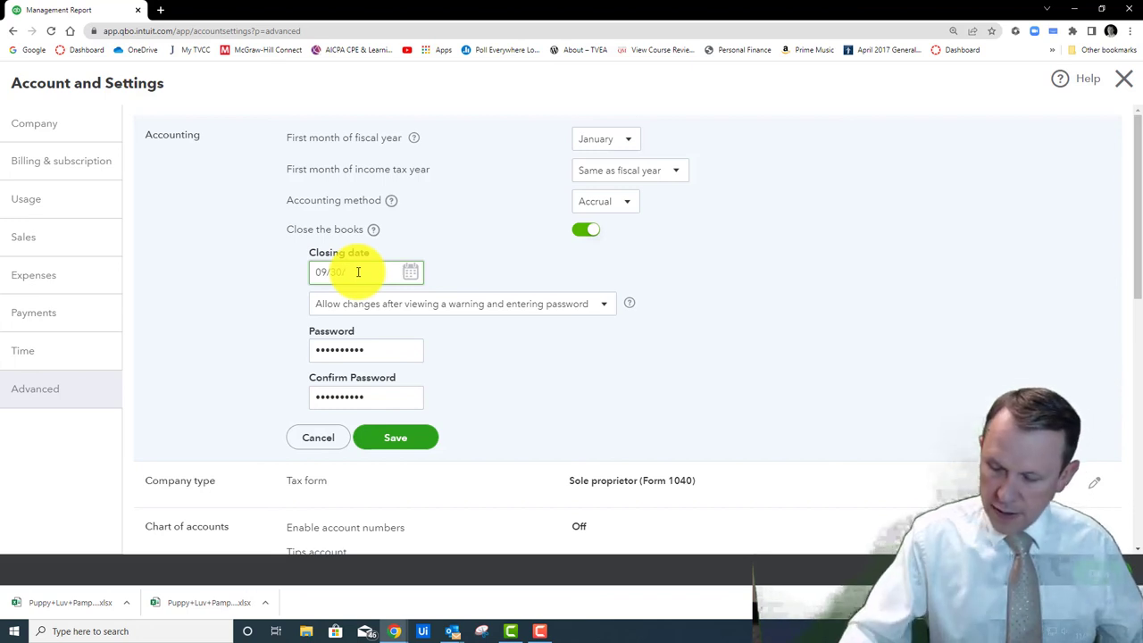
{"action": "type", "text": "2026"}
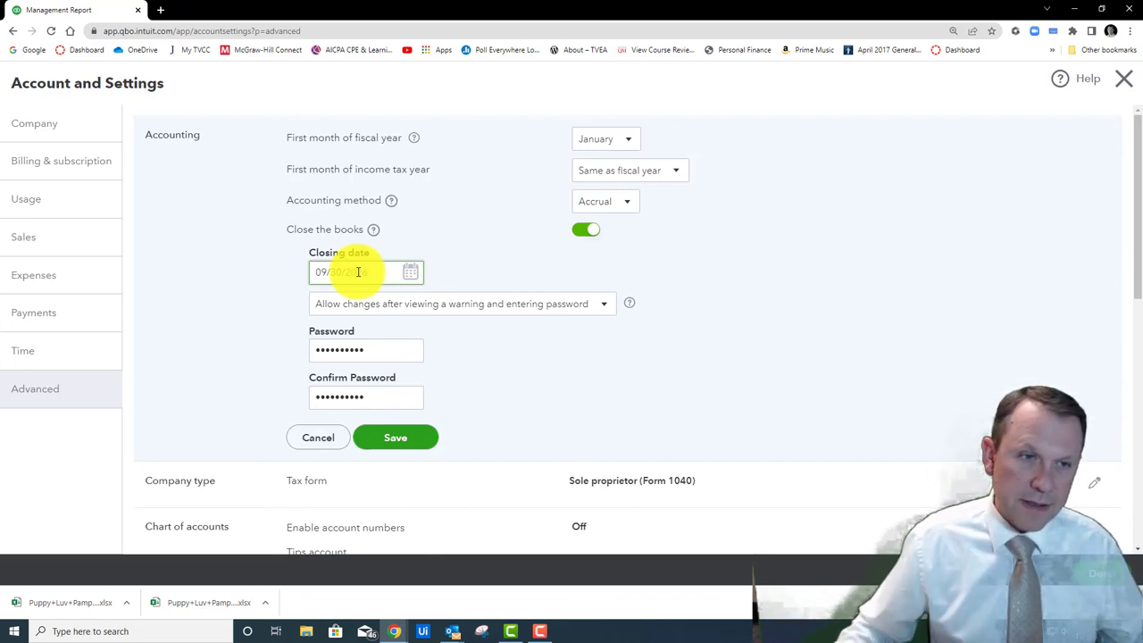
{"action": "type", "text": "1"}
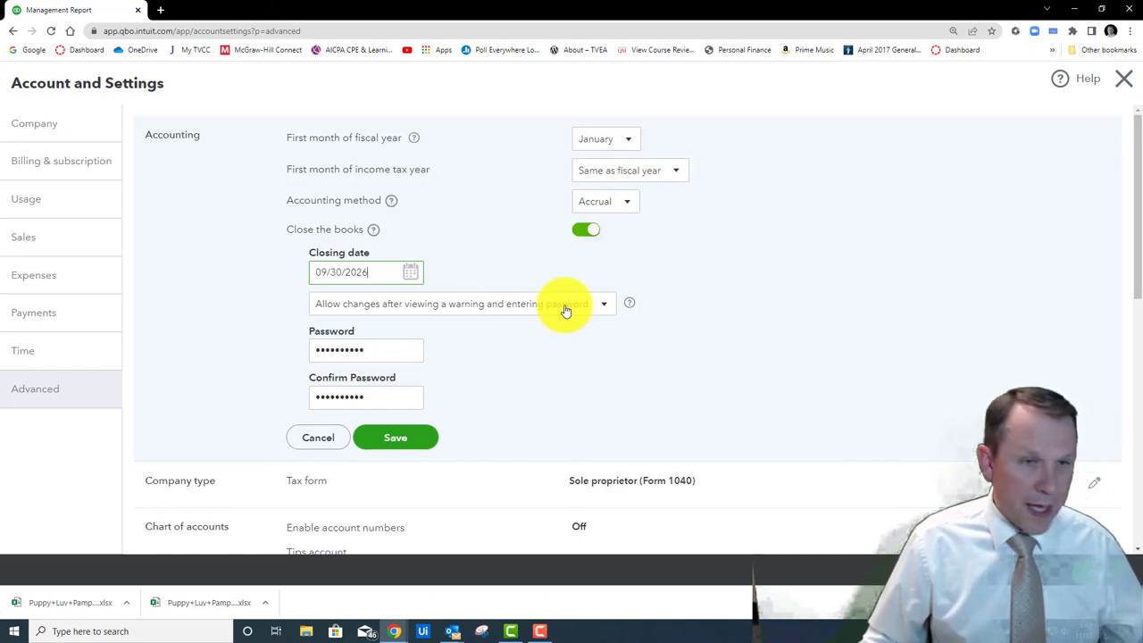
Enter and confirm a new close-the-books password, then save the settings.
{"action": "left_click_drag", "start_coordinate": [364, 349], "coordinate": [237, 349]}
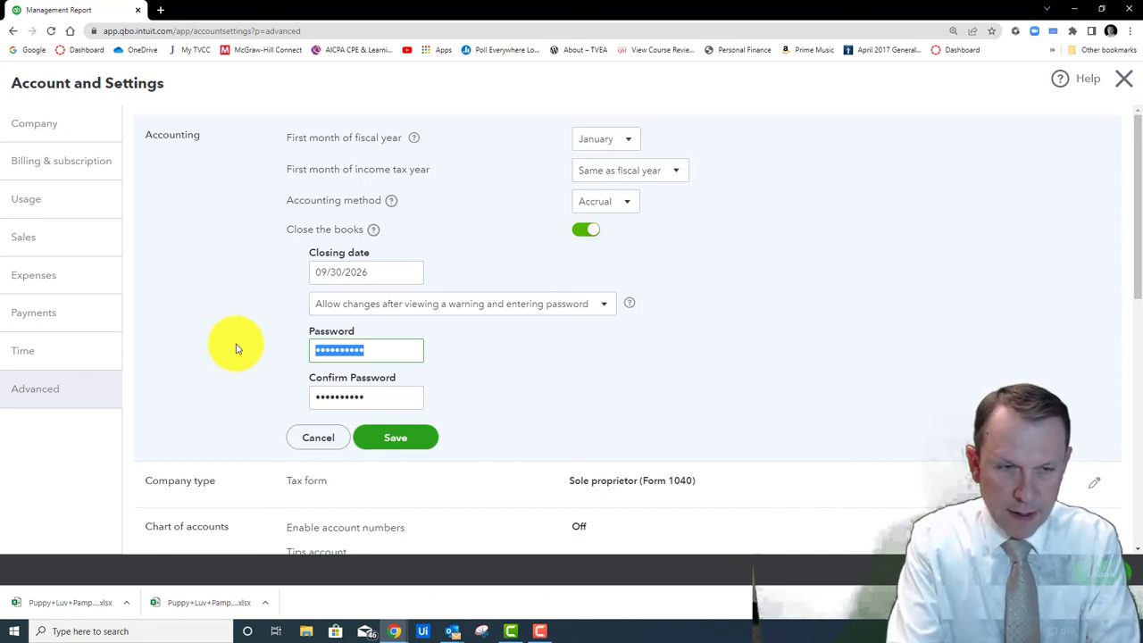
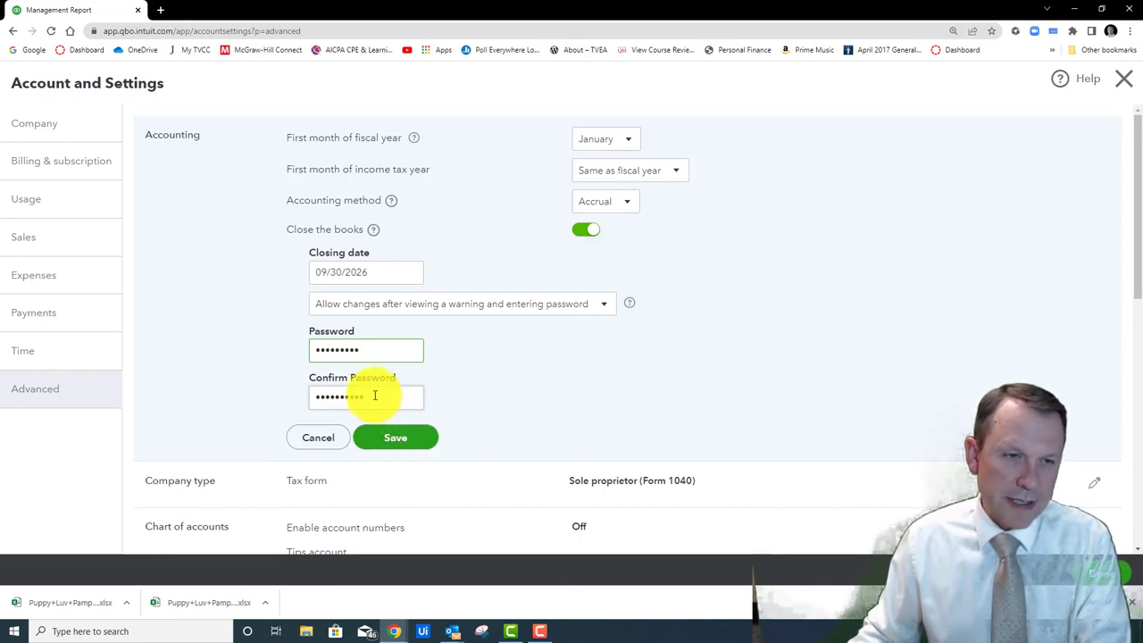
{"action": "double_click", "coordinate": [373, 397]}
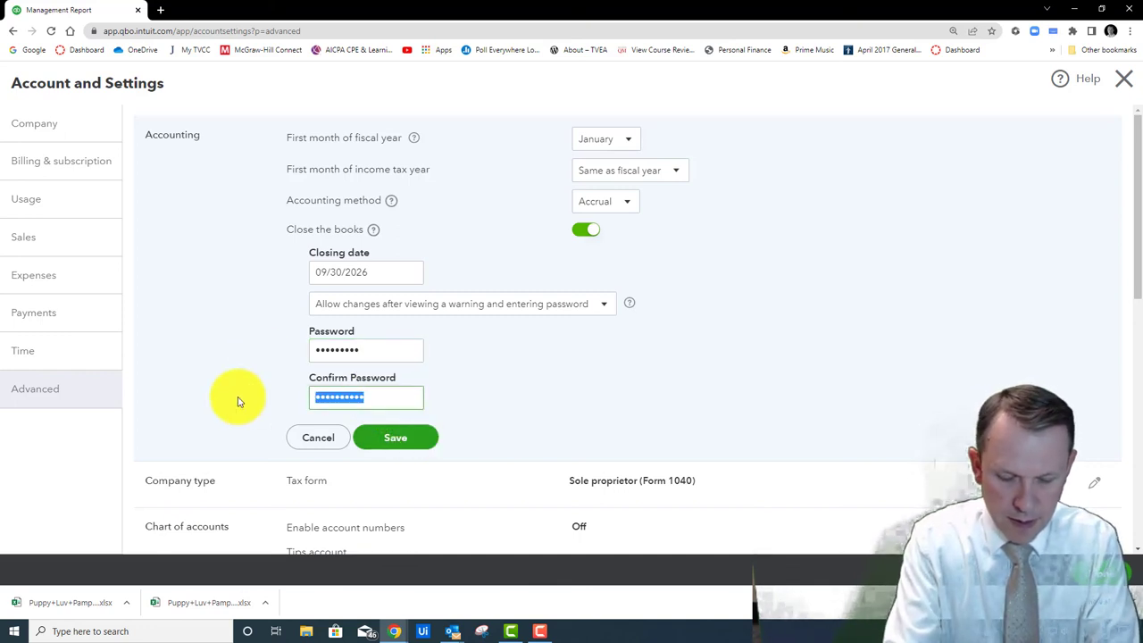
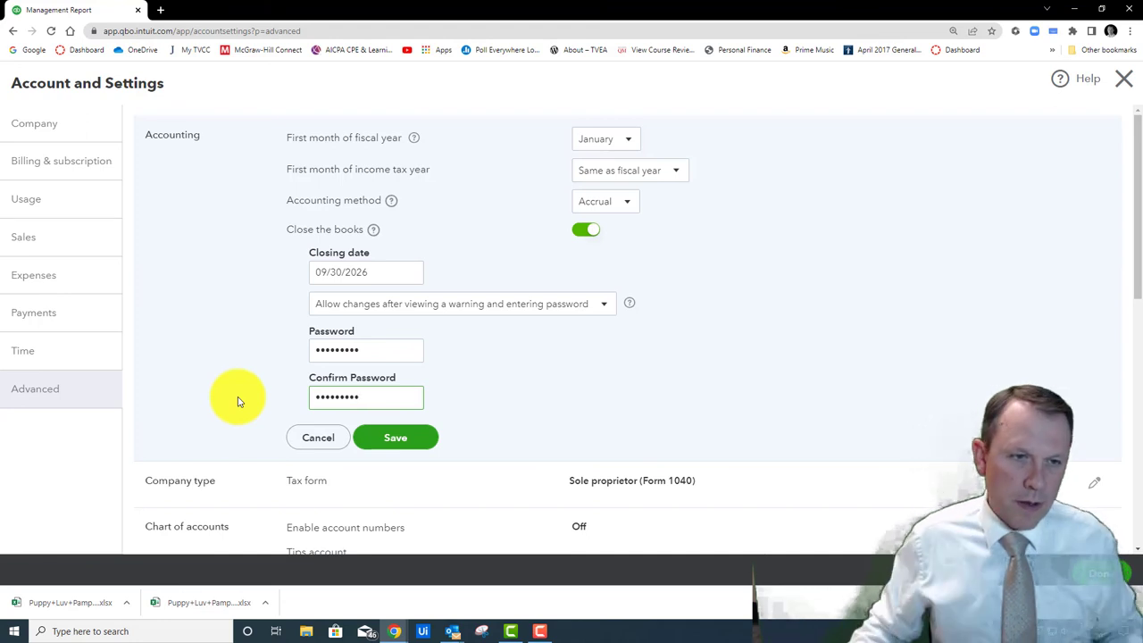
{"action": "left_click", "coordinate": [409, 446]}
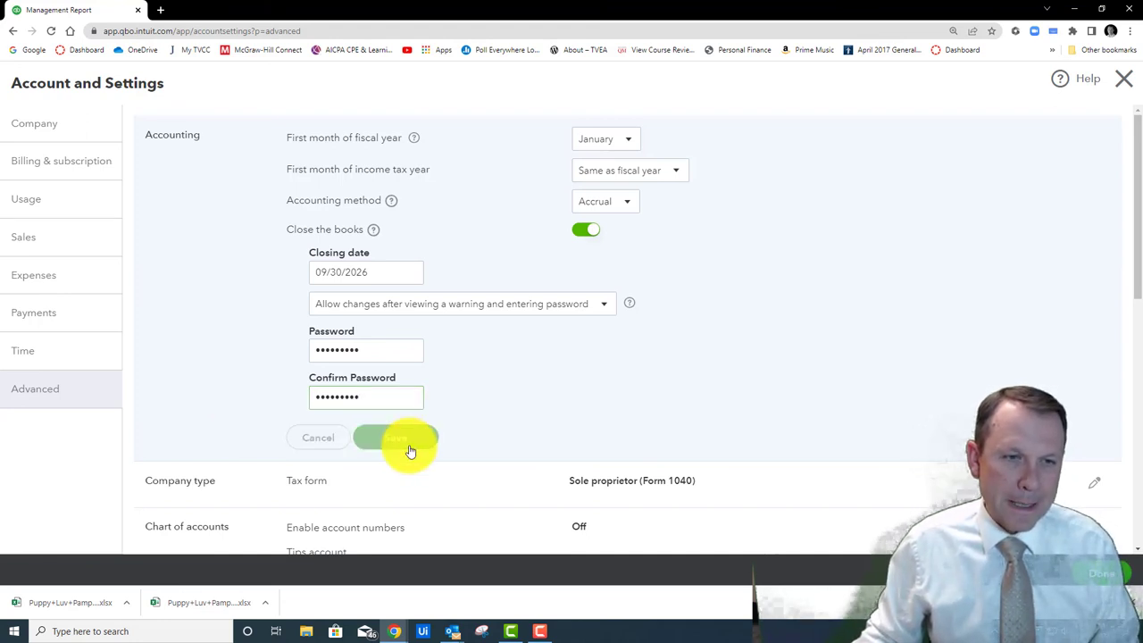